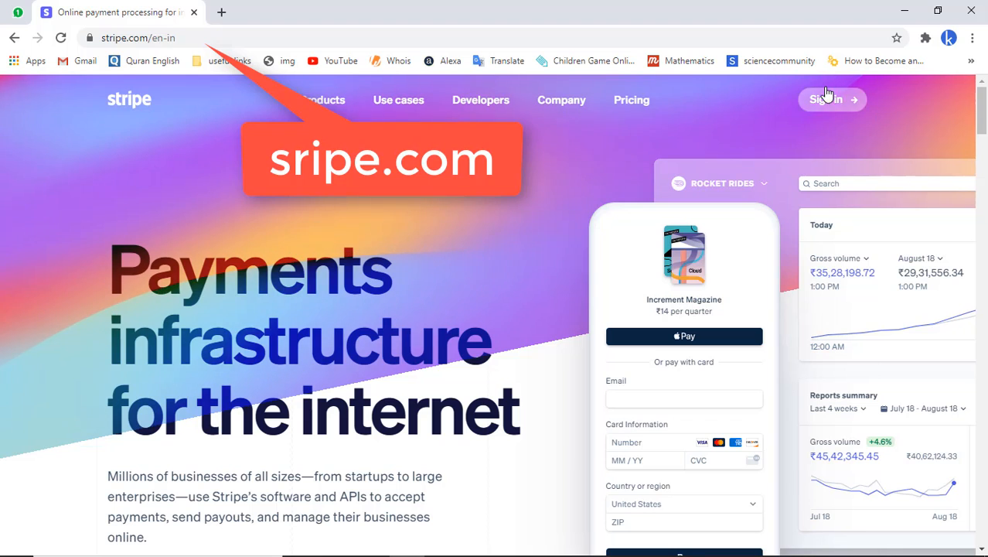
Sign in to Stripe with the saved account e-mail and the account password.
left_click(826, 99)
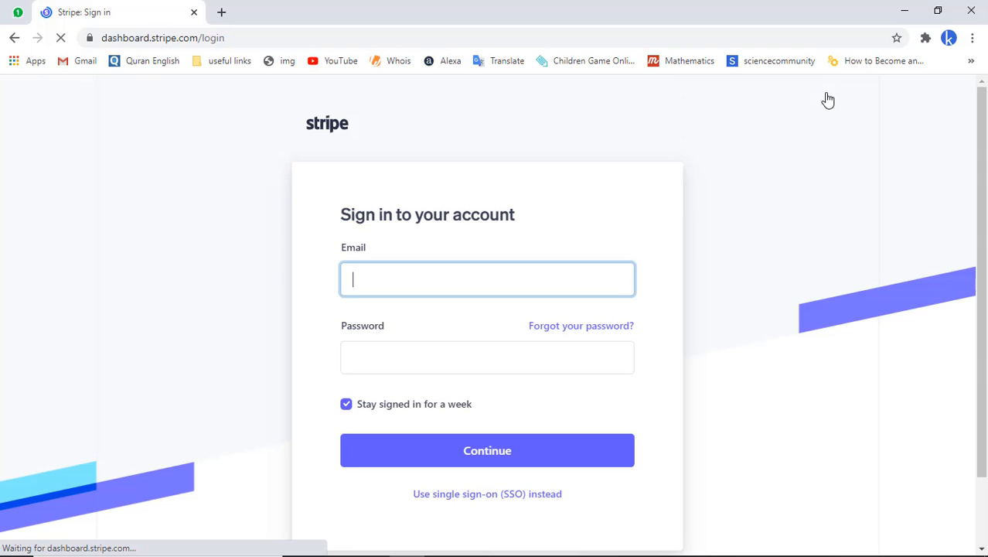
left_click(508, 277)
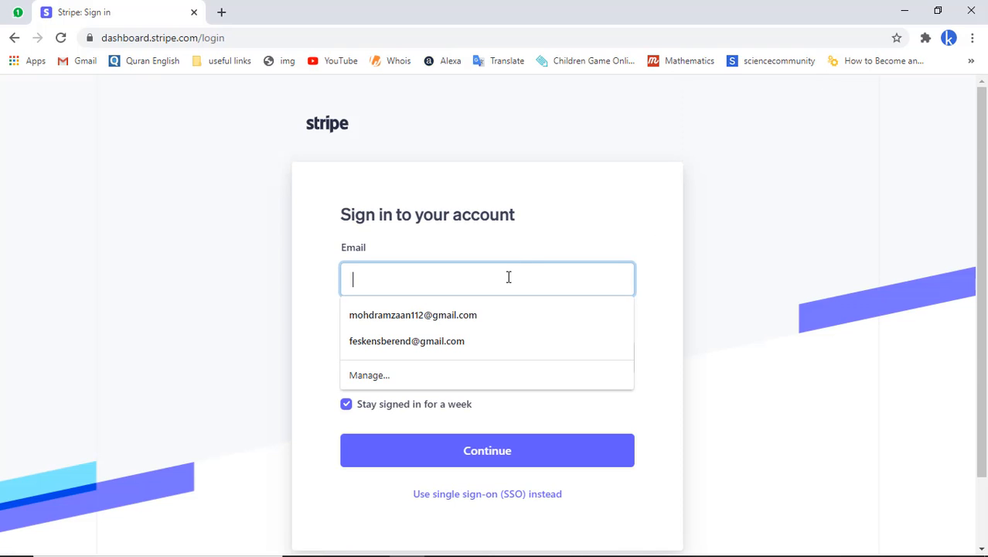
left_click(459, 314)
left_click(436, 360)
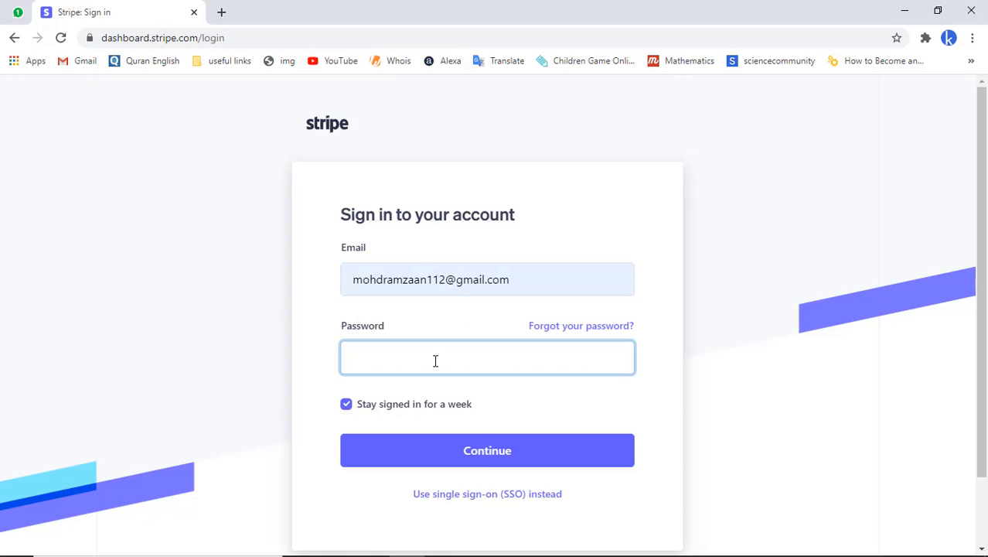
type("••••••••••")
left_click(457, 450)
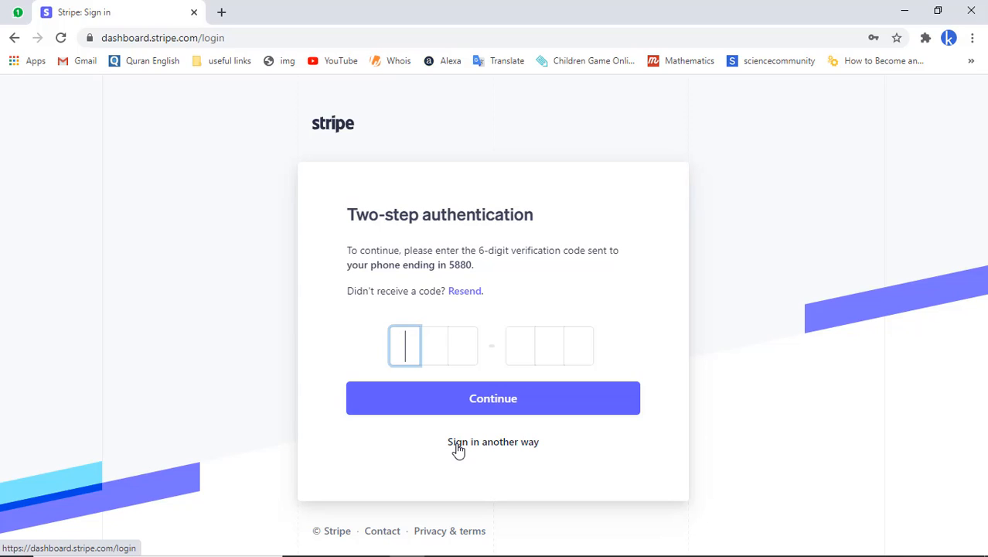
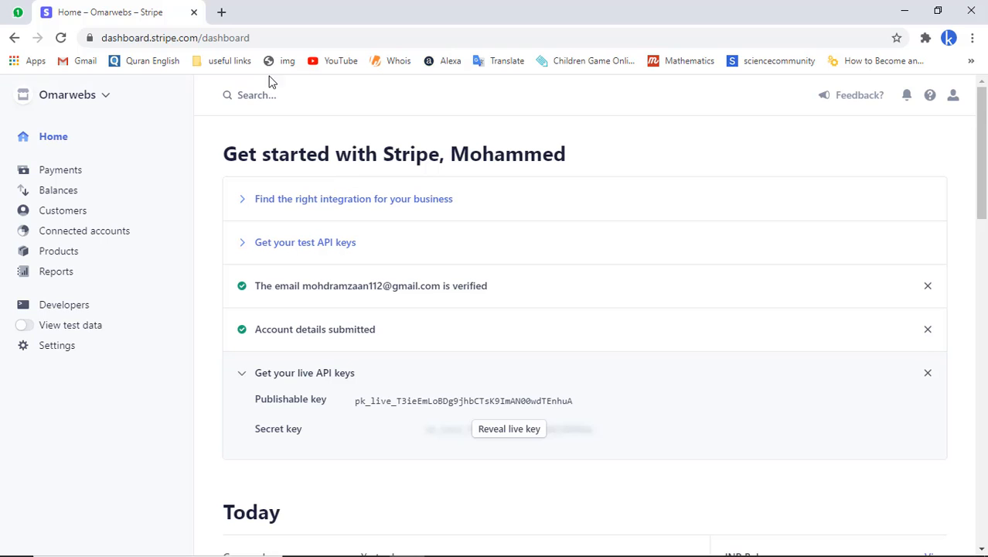
Enter the 6-digit verification code, fixing one mistyped digit, then open a new browser tab.
left_click(221, 14)
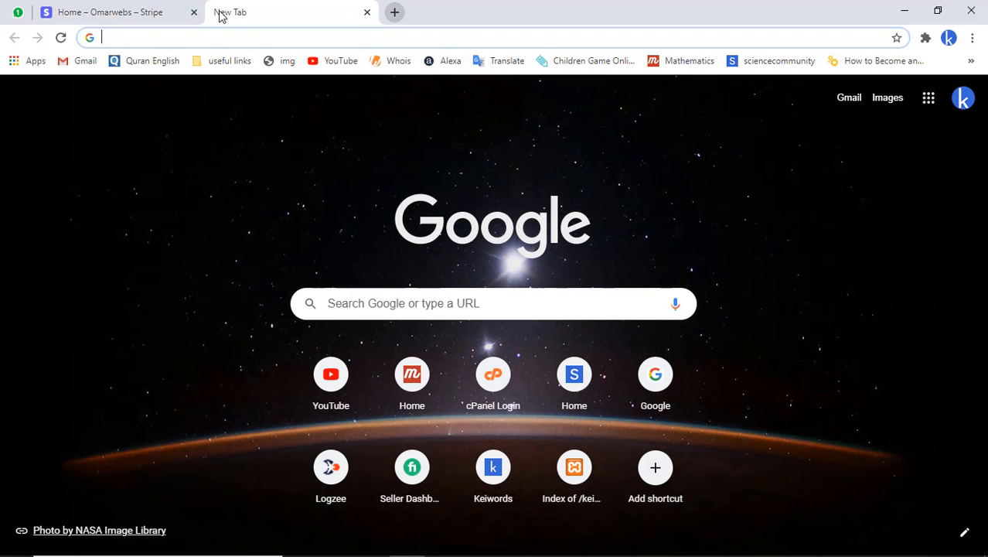
Load the Mr. Digitals WordPress admin at mrdigitals.com/wp-admin in the new tab.
type("mrdigitals.com/cpanel")
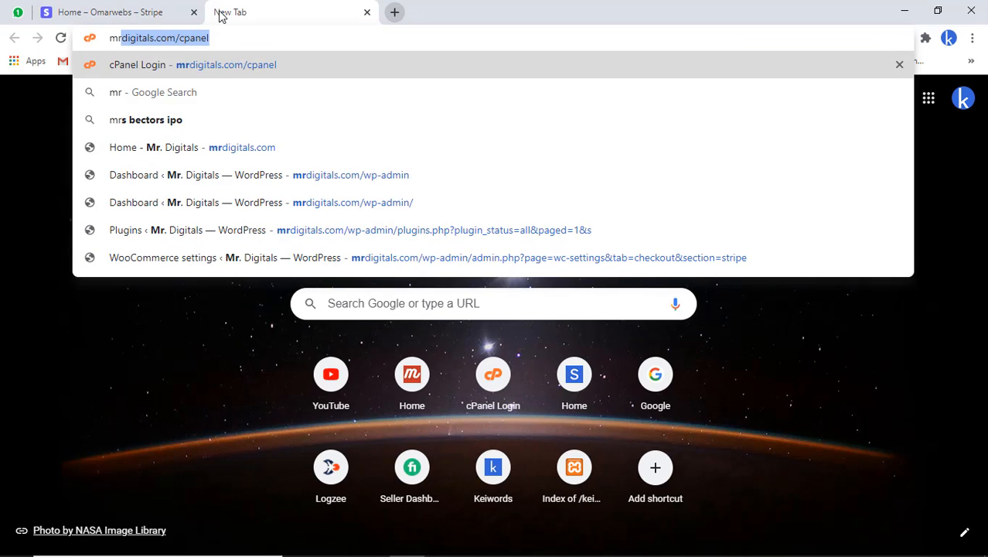
key("Right")
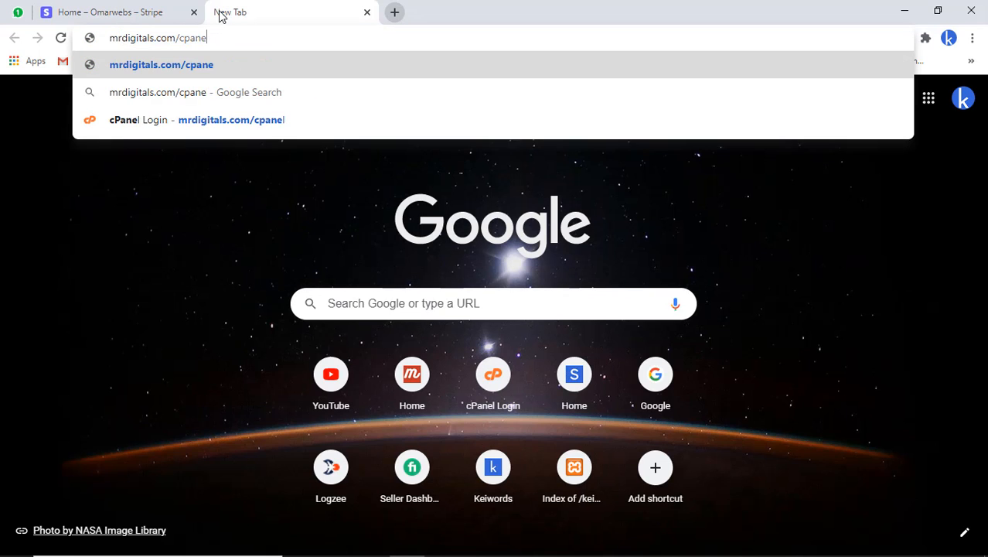
key("BackSpace")
key("BackSpace")
key("BackSpace")
key("BackSpace")
key("BackSpace")
key("BackSpace")
type("wp")
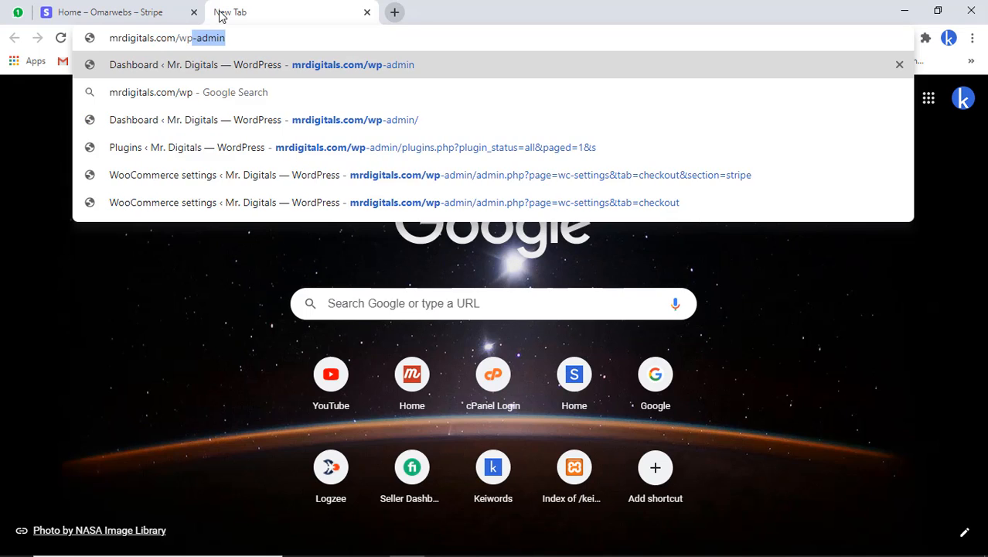
type("-a")
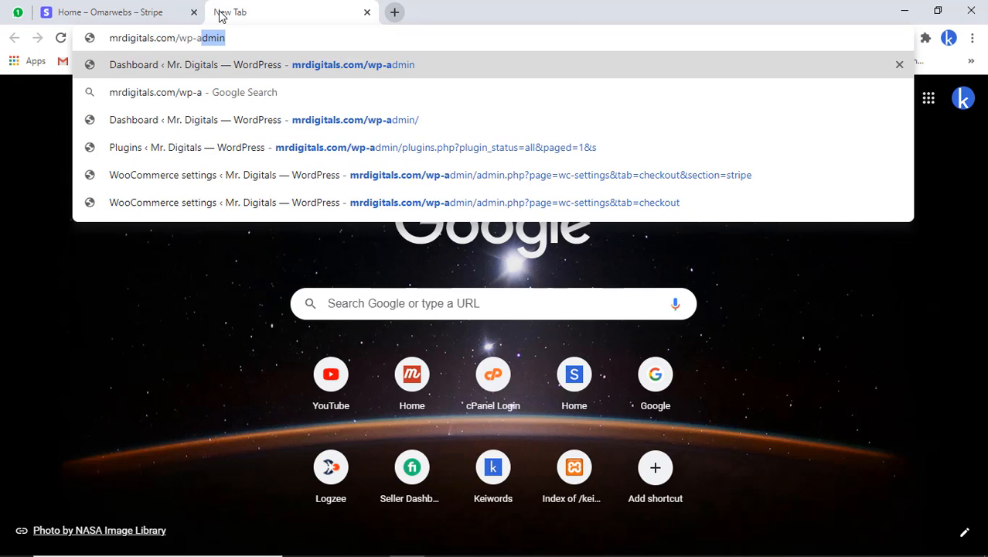
key("Return")
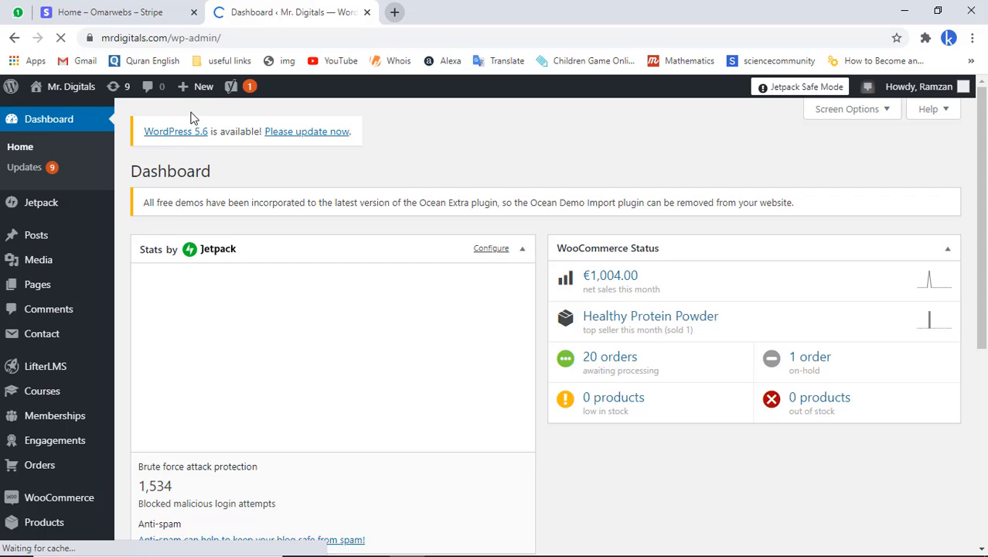
Review the installed plugins list, then go to the Add Plugins page.
scroll(58, 379, "down", 4)
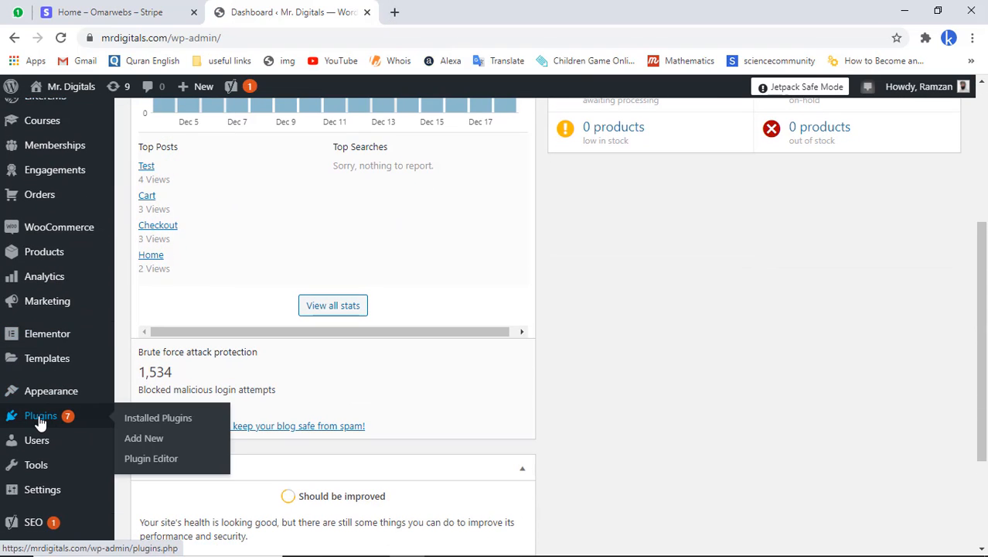
left_click(40, 422)
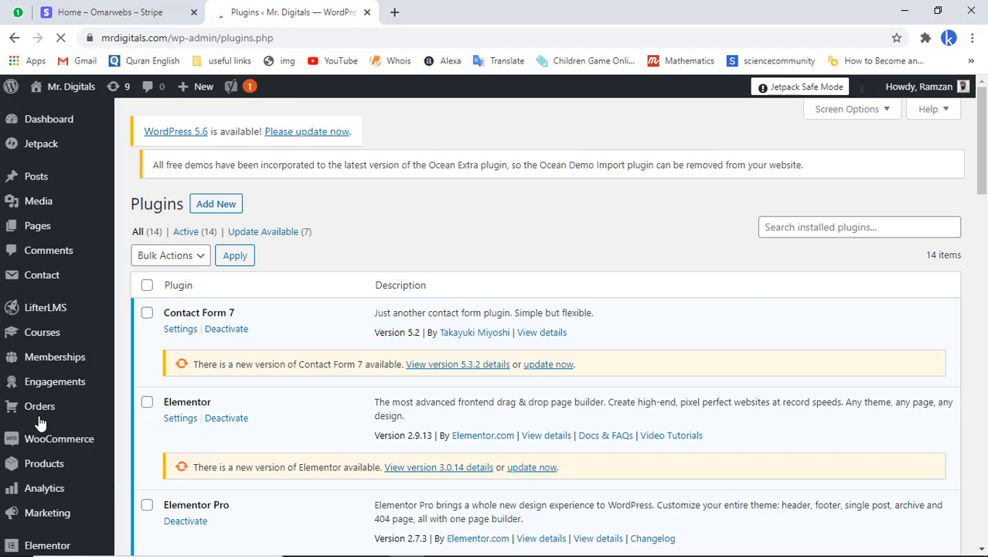
scroll(474, 464, "down", 5)
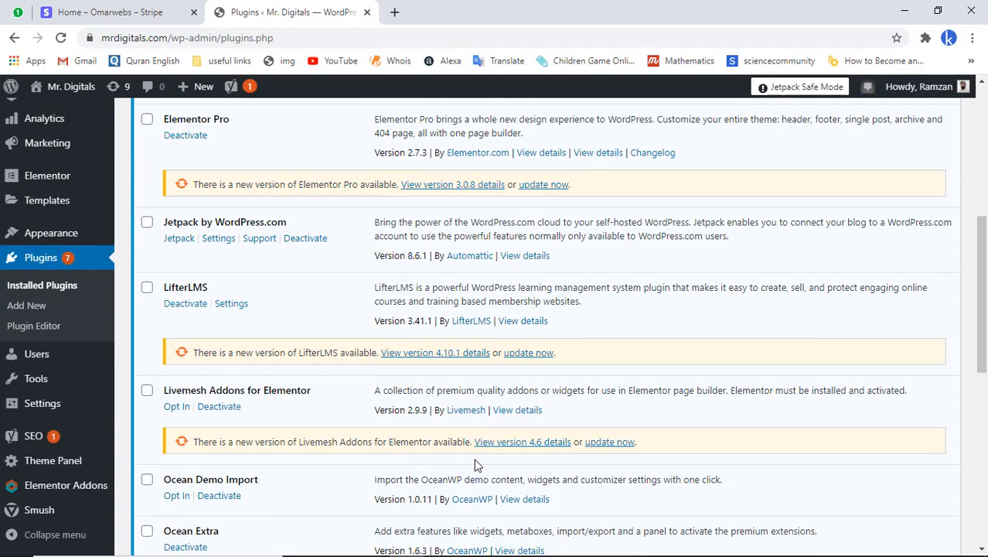
scroll(475, 464, "down", 7)
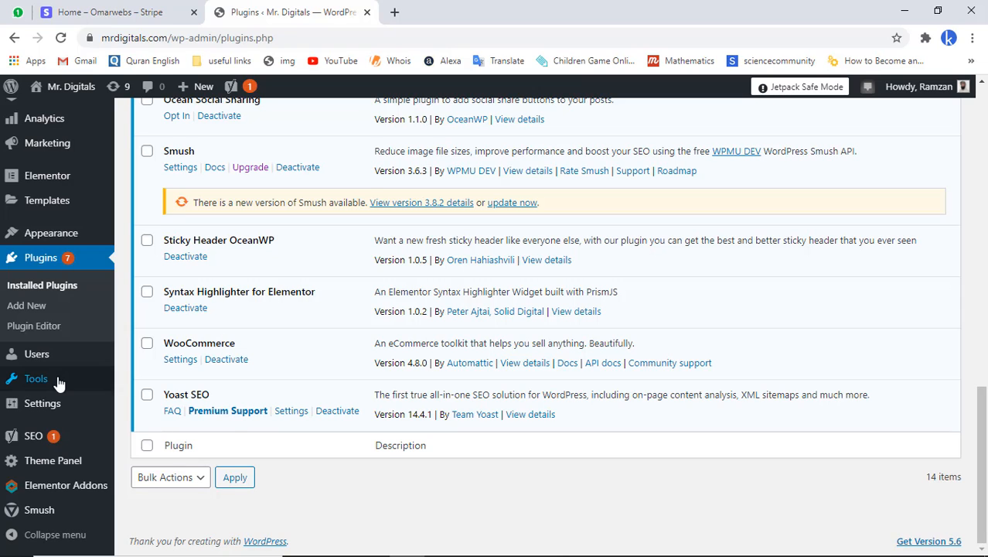
scroll(308, 222, "up", 1)
scroll(308, 222, "up", 10)
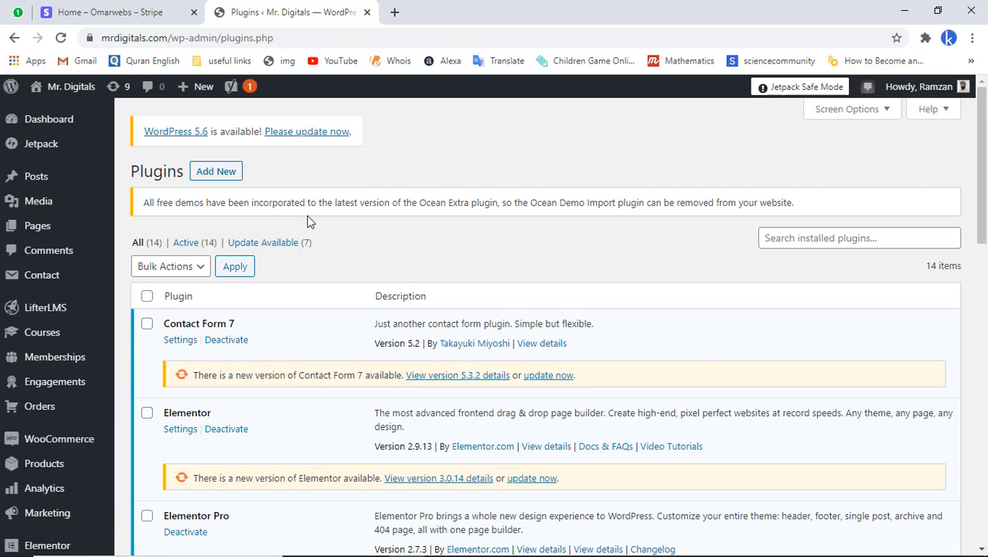
left_click(214, 172)
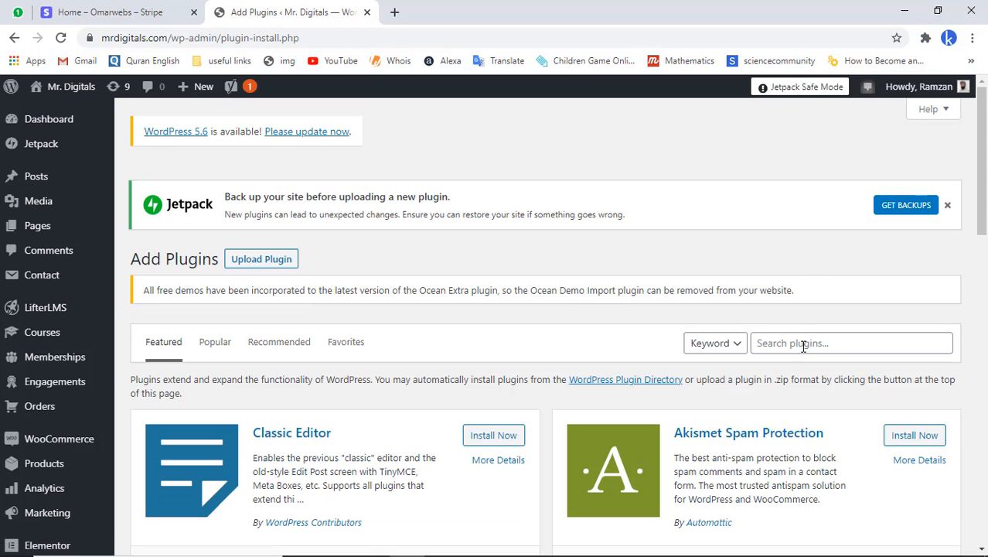
Search the plugin directory for 'woocommerce', correcting the misspelled term.
left_click(804, 344)
type("w")
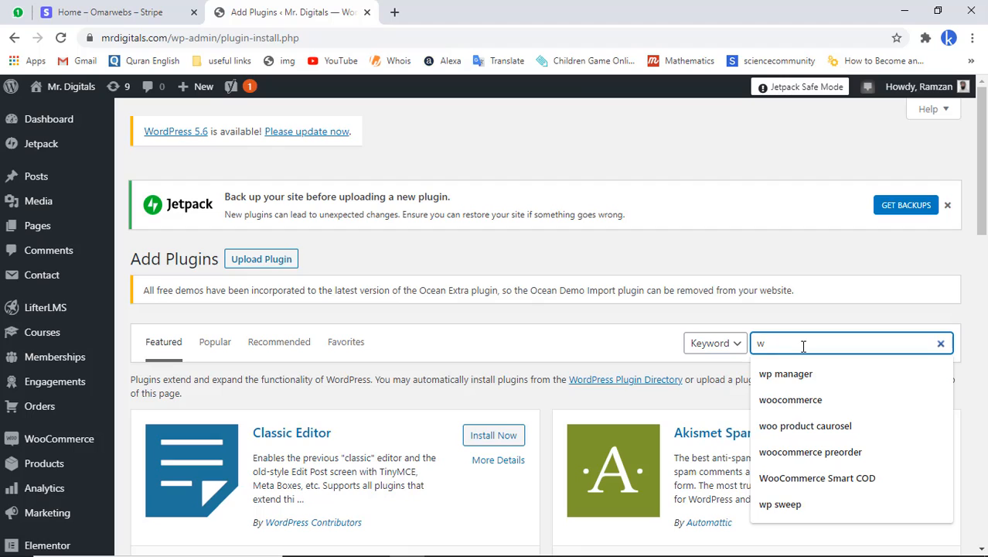
type("ooco")
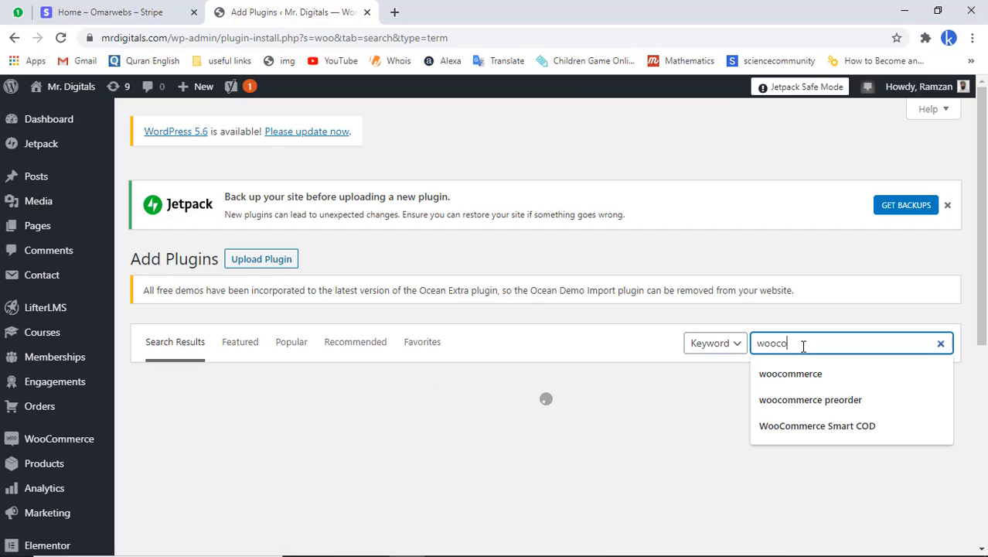
type("mmere")
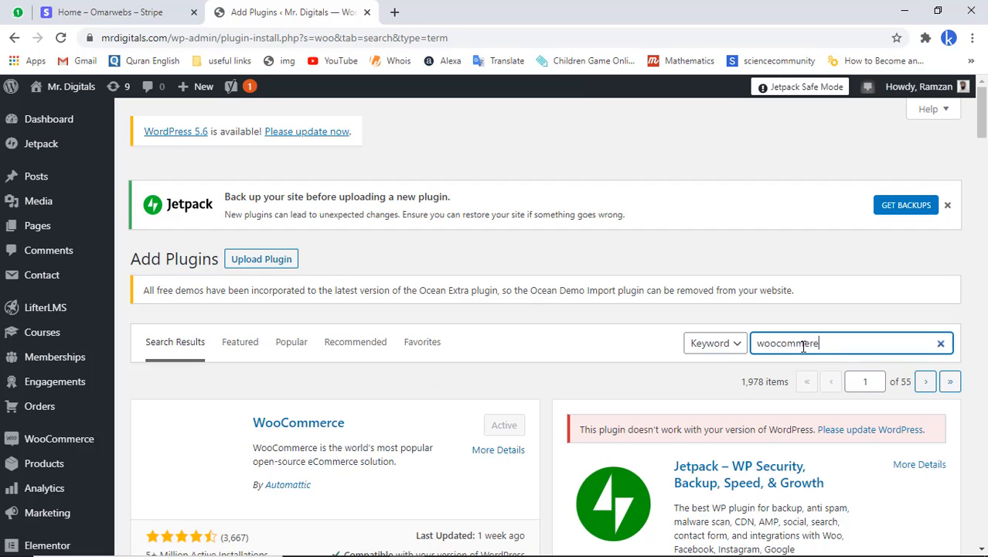
type("c")
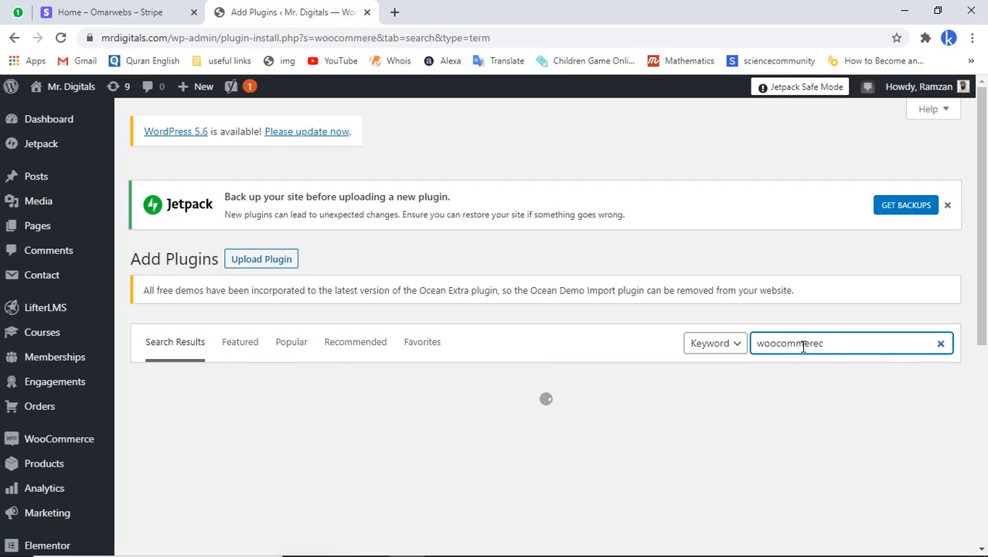
key("BackSpace")
key("BackSpace")
type("ce")
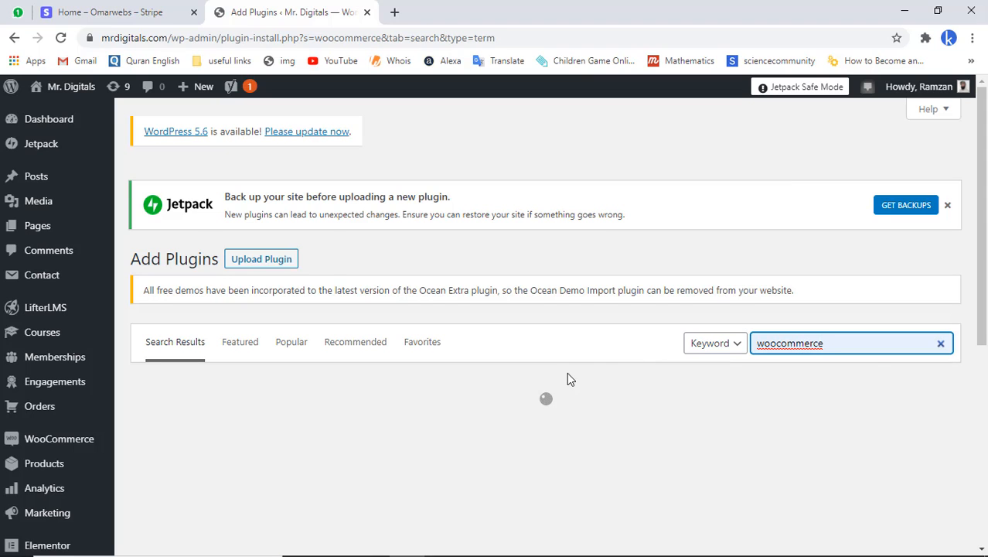
scroll(567, 379, "down", 2)
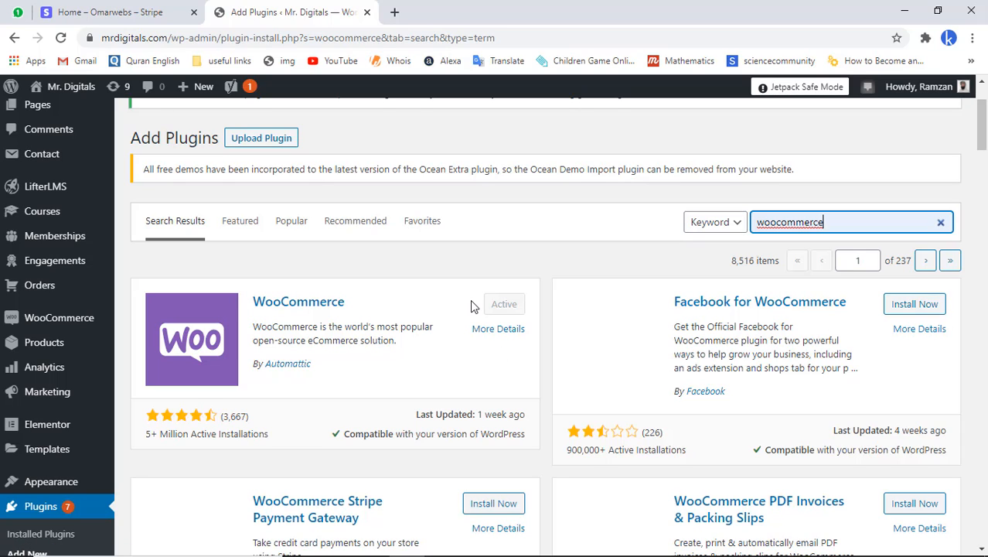
Search for 'stripe', then install and activate WooCommerce Stripe Payment Gateway.
left_click_drag(828, 222, 749, 222)
type("stri")
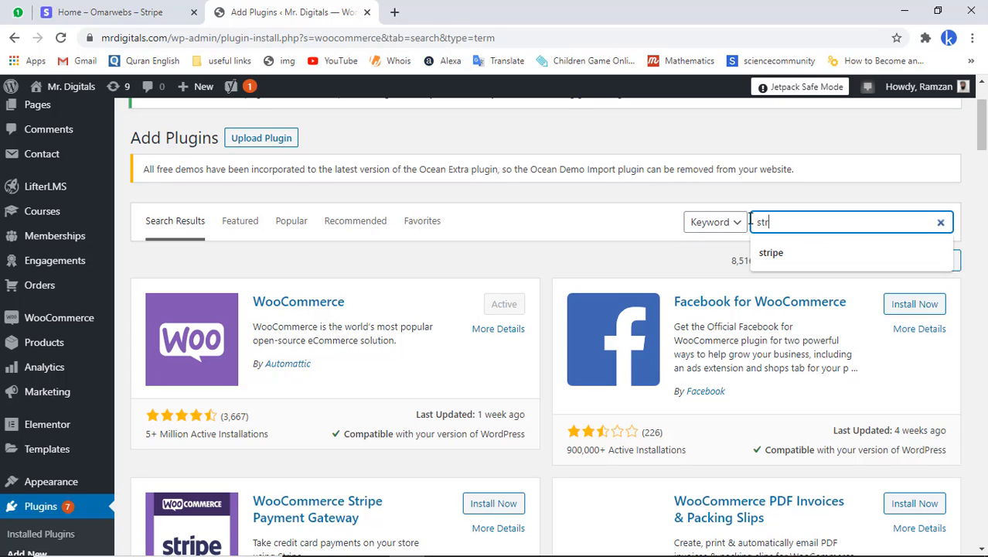
type("pe")
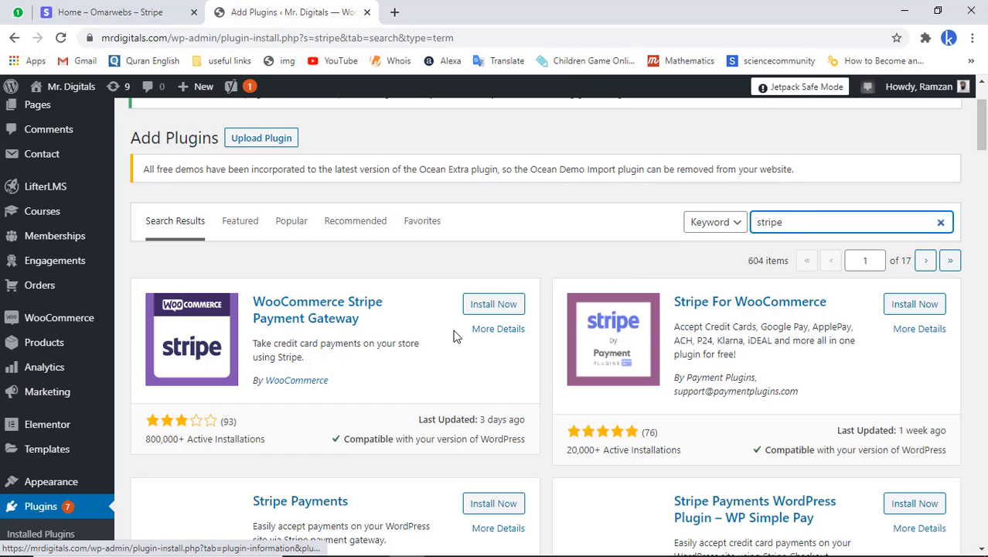
left_click(495, 306)
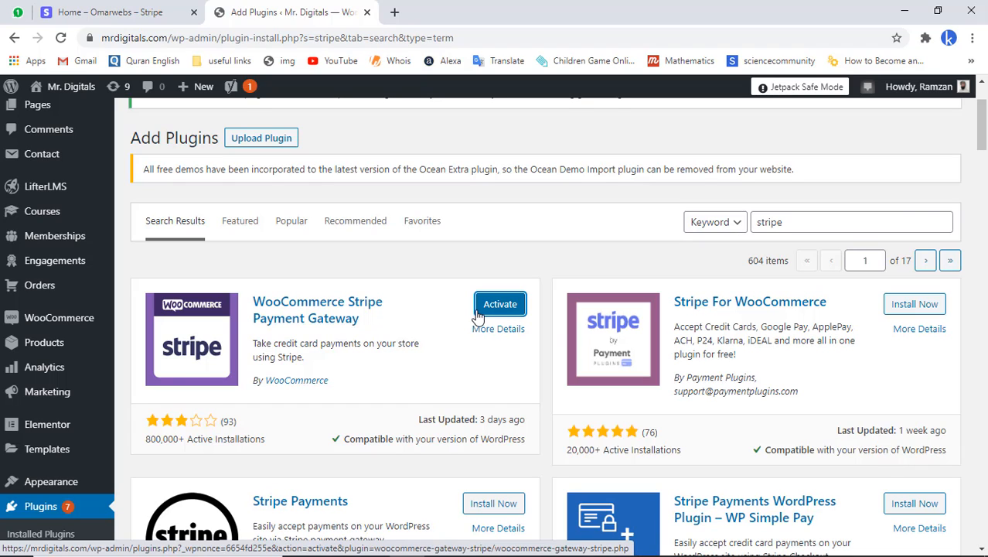
left_click(504, 310)
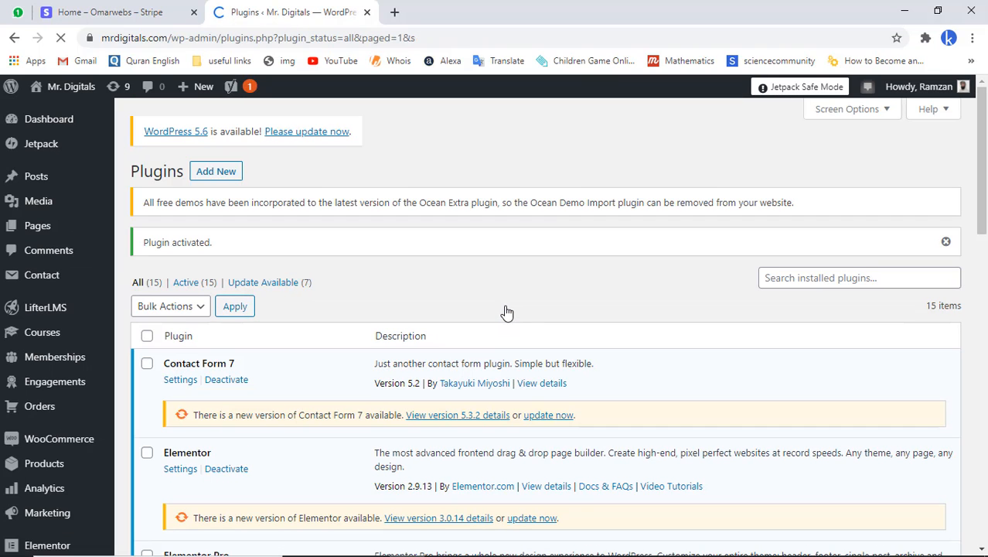
Open WooCommerce Settings on the General tab from the admin sidebar.
scroll(507, 311, "down", 5)
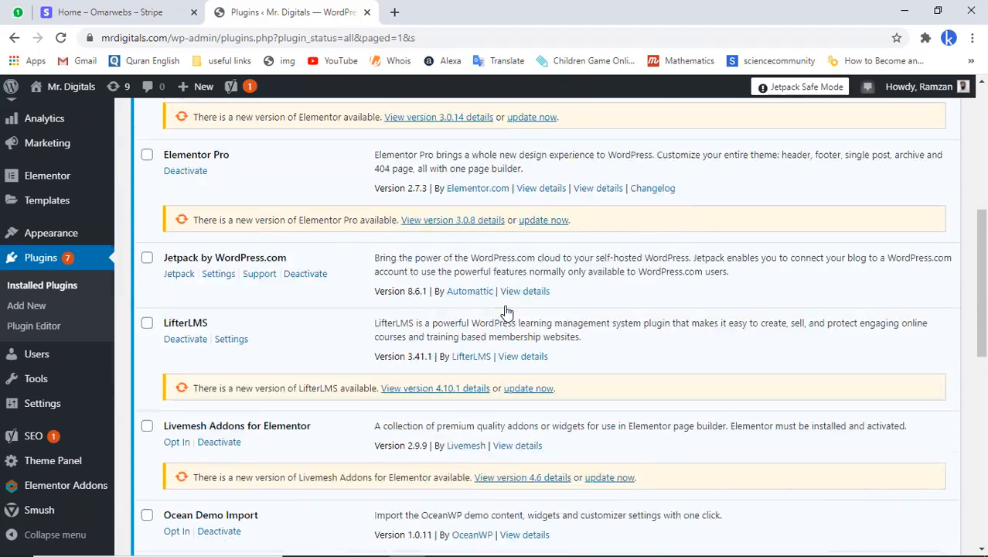
scroll(506, 312, "down", 8)
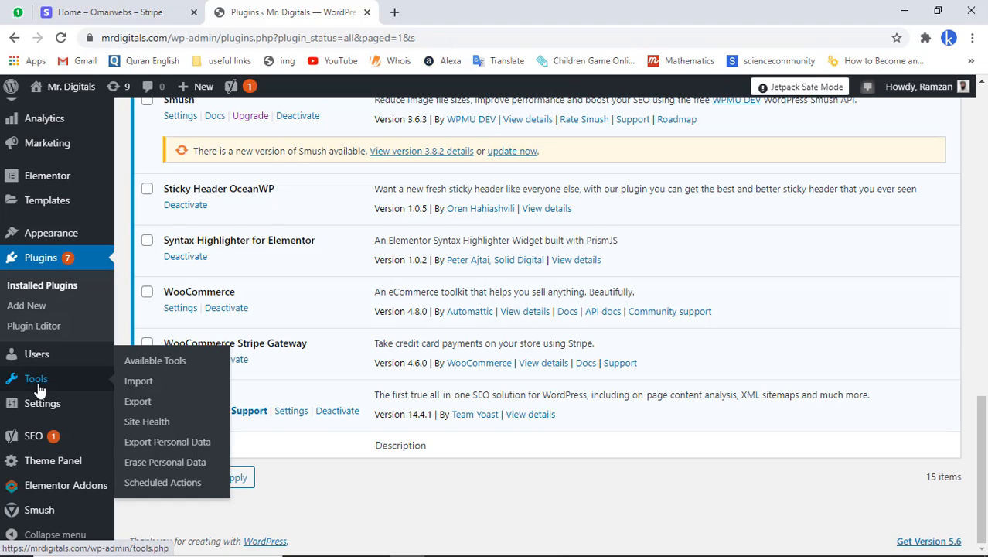
scroll(39, 389, "up", 3)
scroll(40, 391, "up", 1)
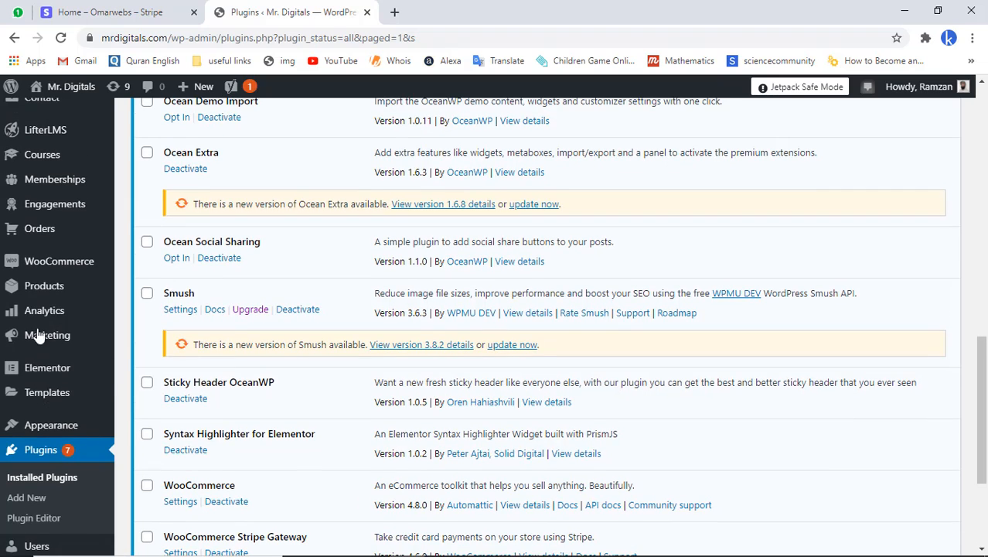
mouse_move(34, 272)
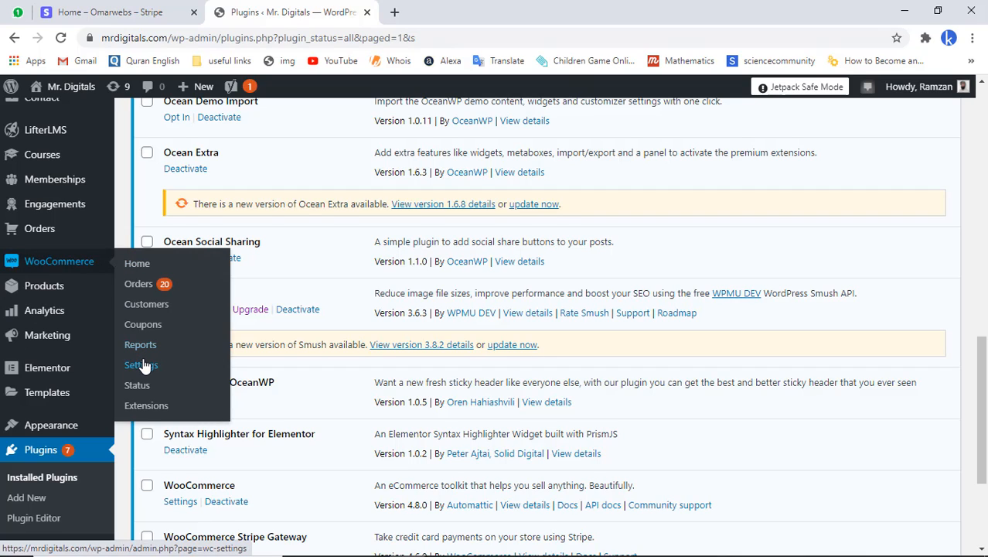
left_click(144, 366)
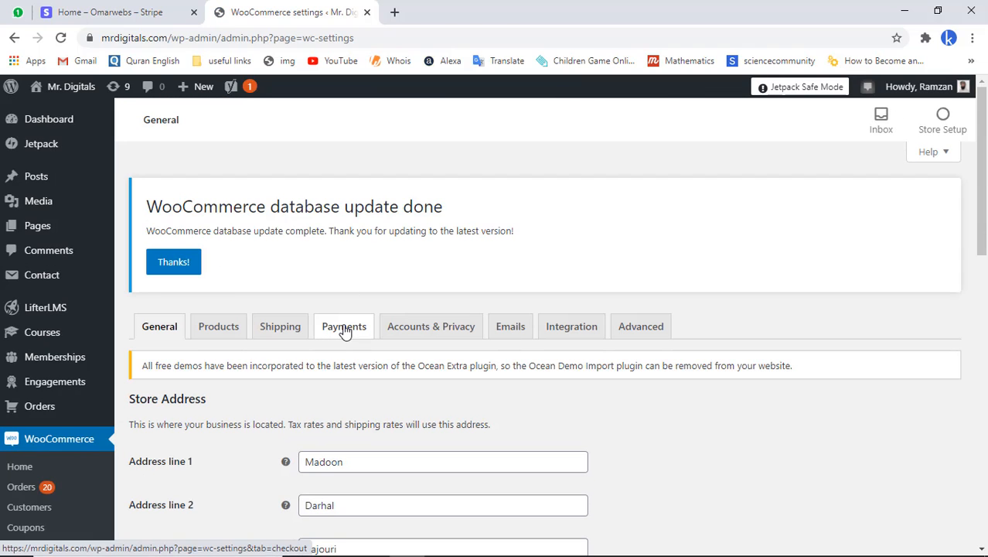
Open the Stripe credit card gateway settings under WooCommerce Payments.
left_click(344, 328)
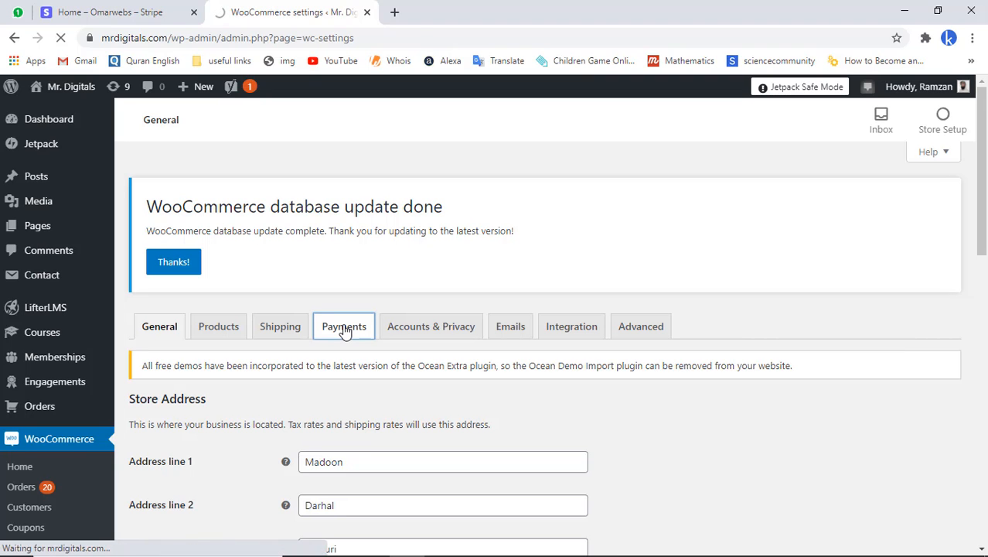
scroll(345, 331, "down", 1)
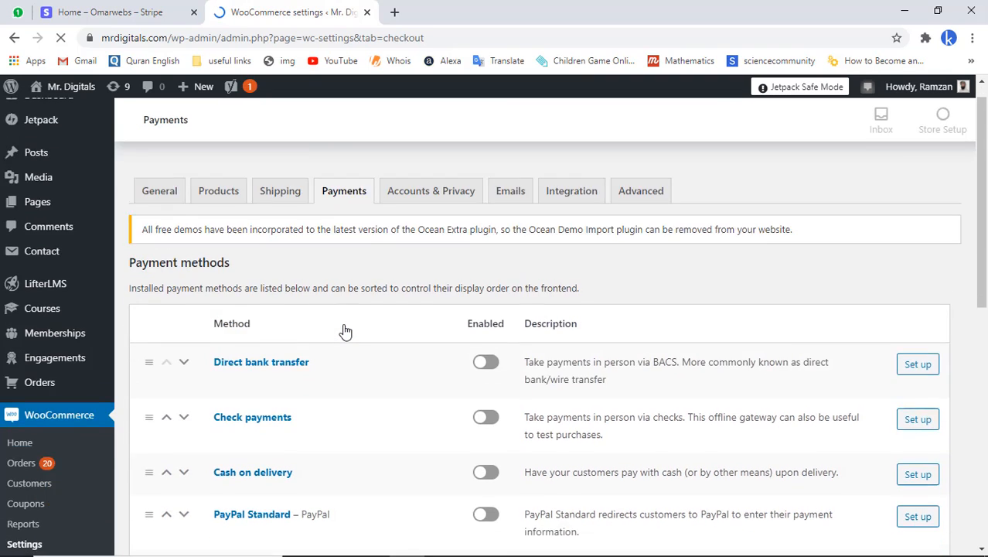
scroll(346, 332, "down", 3)
scroll(346, 331, "down", 1)
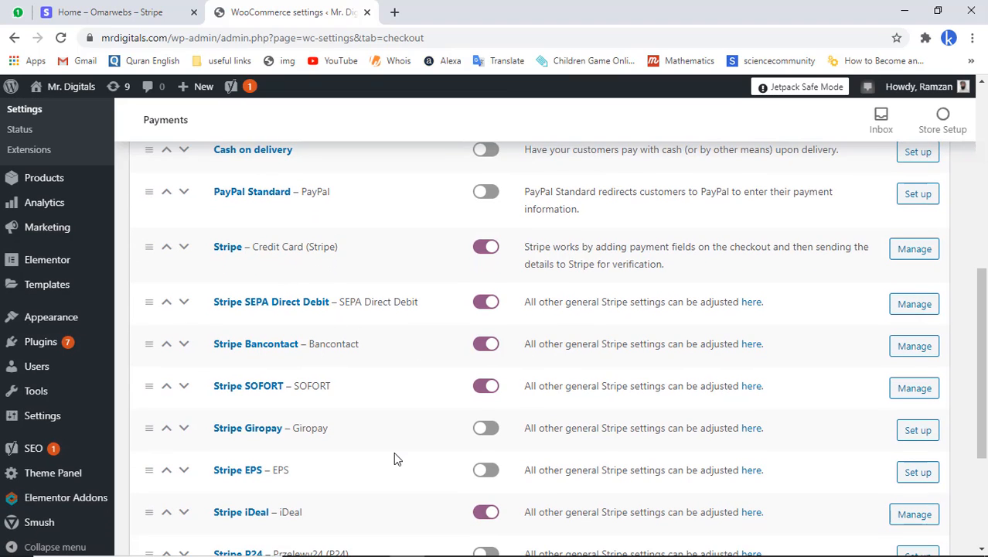
scroll(393, 458, "down", 3)
scroll(394, 453, "up", 3)
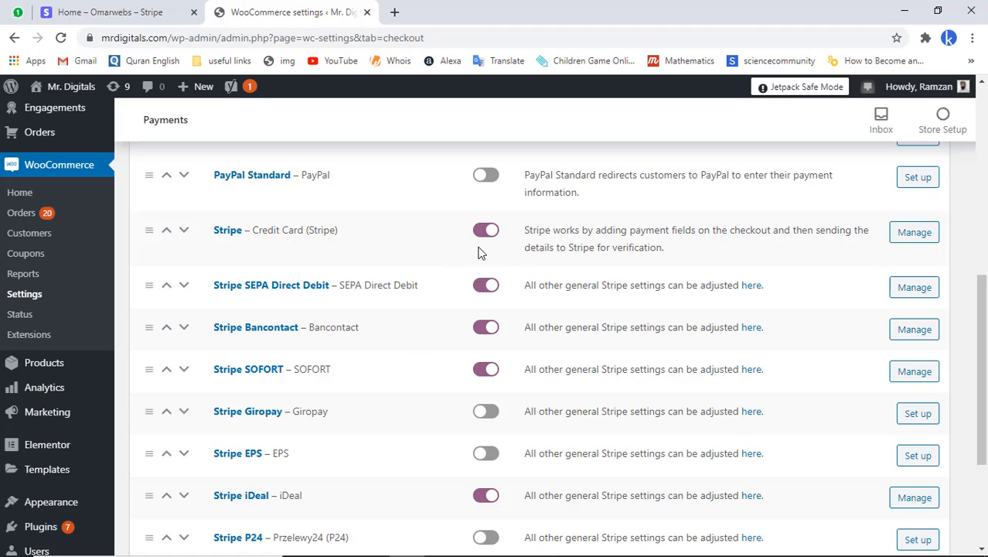
left_click(915, 233)
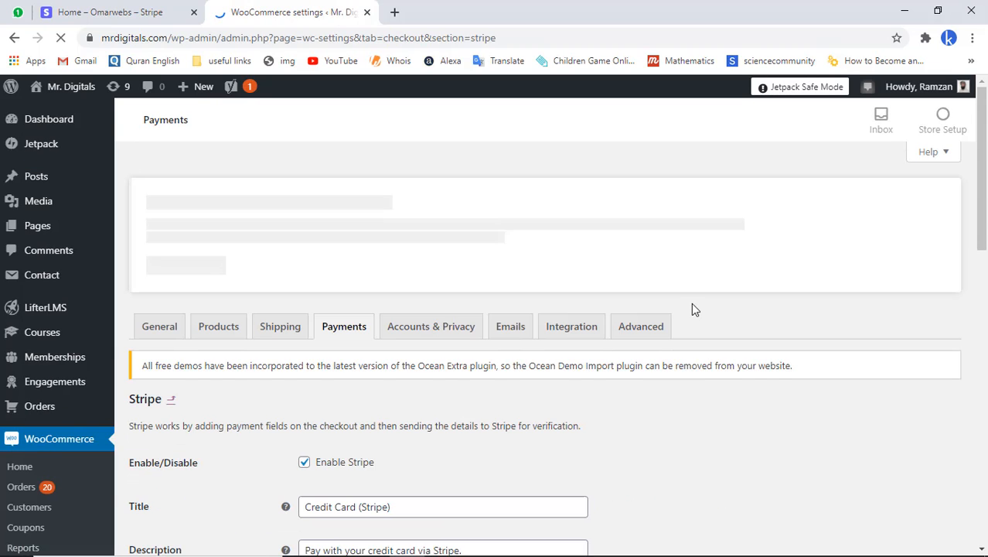
Clear all Stripe account keys and the old Test Webhook Secret, then copy the site domain.
scroll(691, 309, "down", 5)
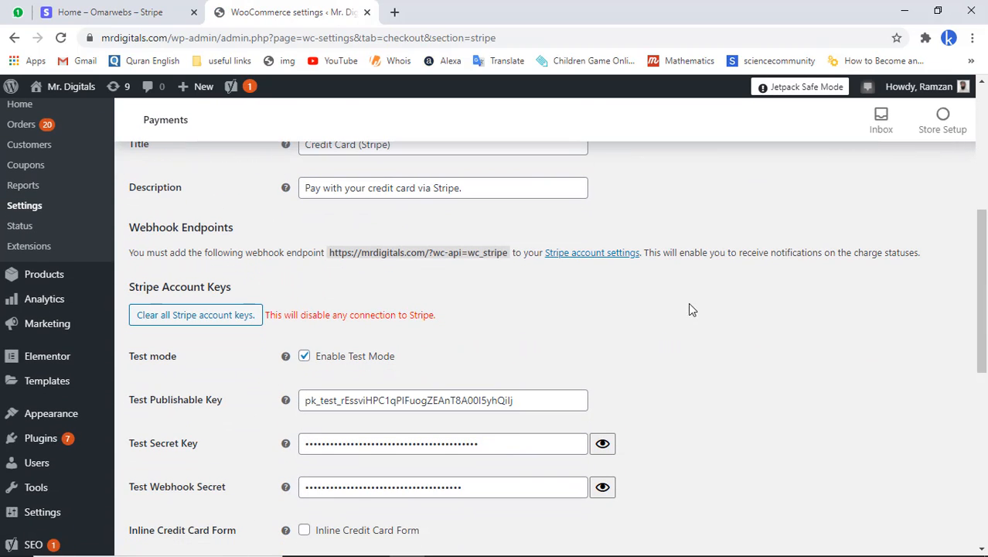
left_click(222, 321)
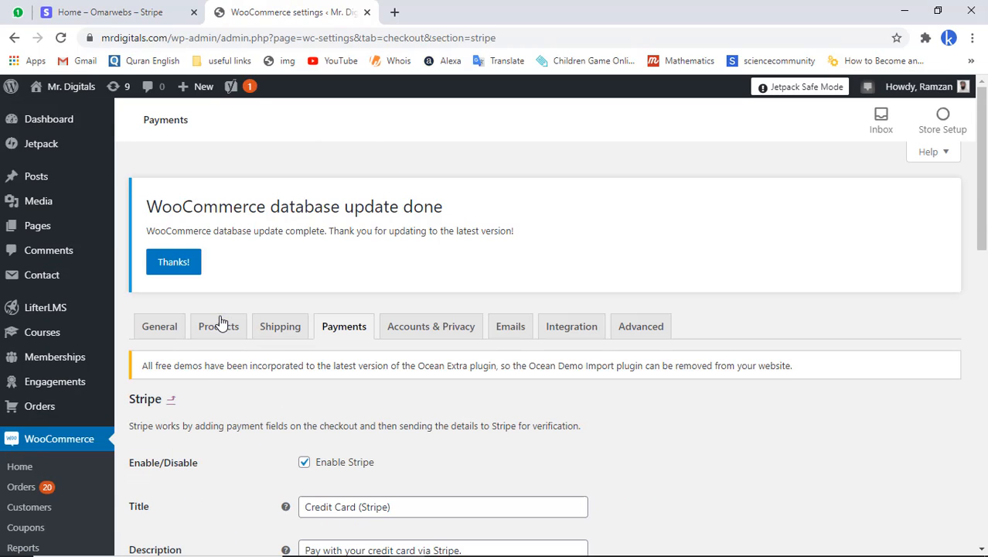
scroll(221, 321, "down", 1)
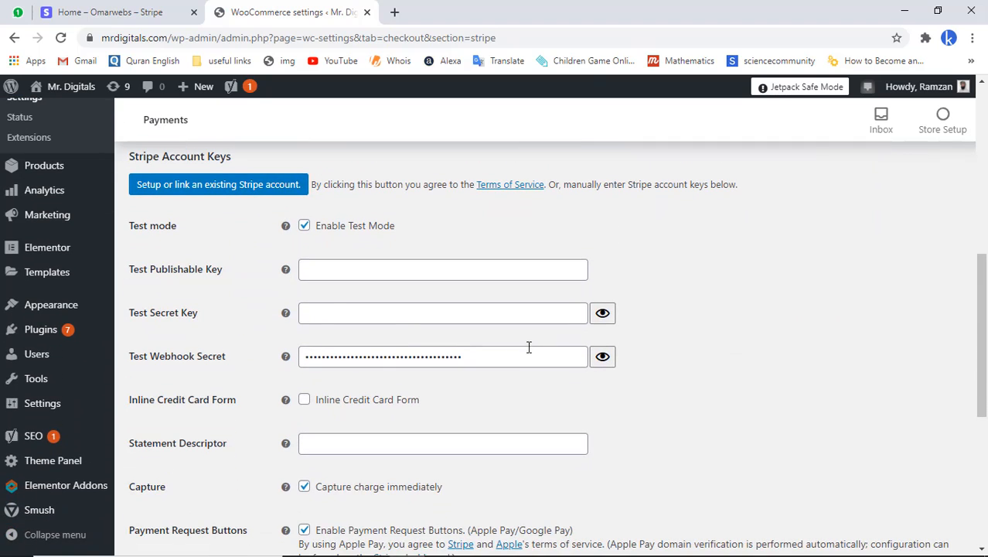
left_click_drag(519, 365, 303, 357)
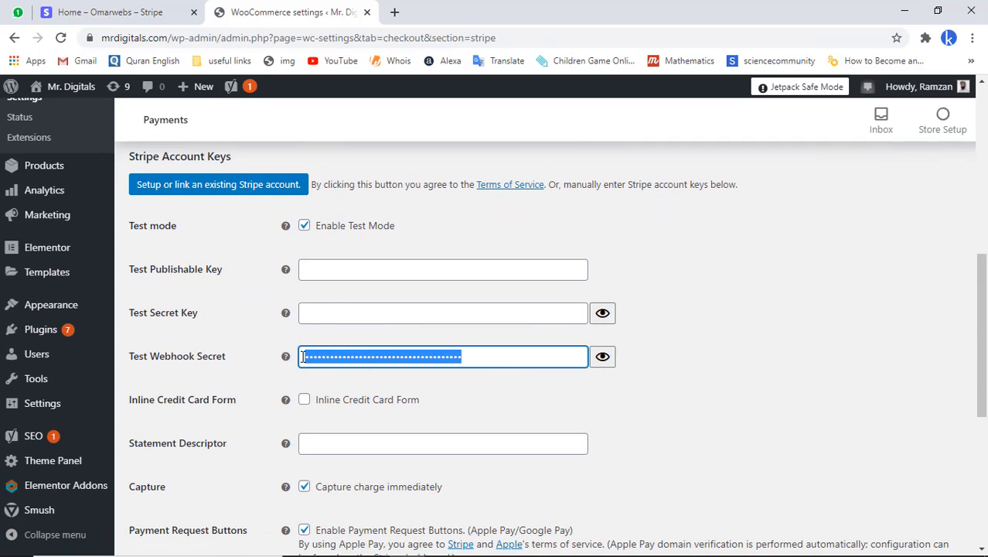
key("BackSpace")
left_click(771, 337)
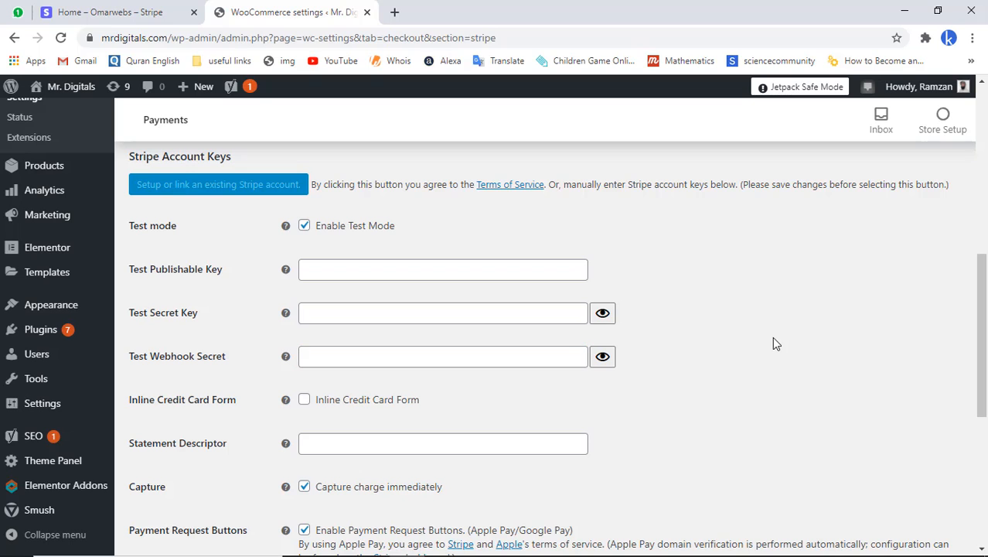
scroll(773, 337, "up", 5)
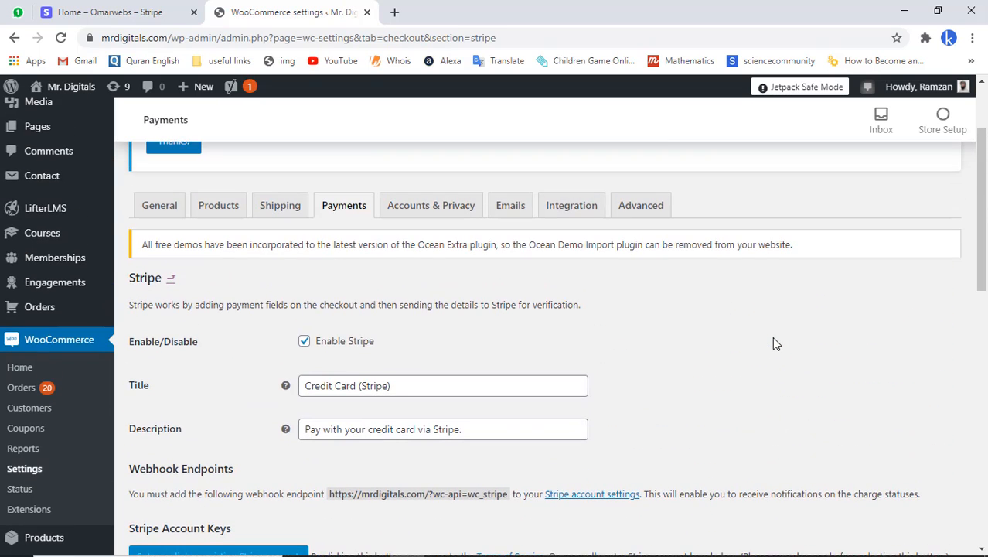
scroll(773, 338, "down", 4)
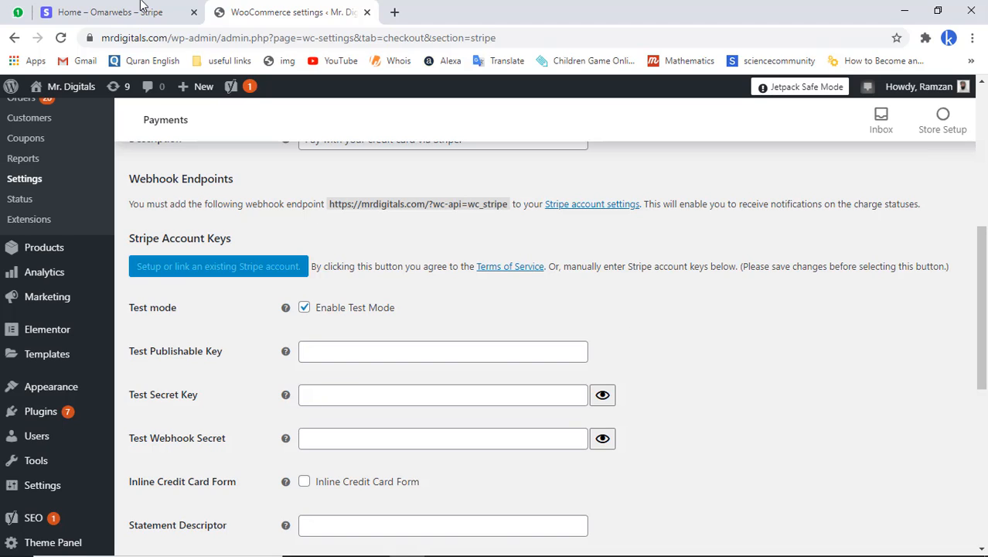
left_click_drag(176, 37, 78, 44)
key("ctrl+c")
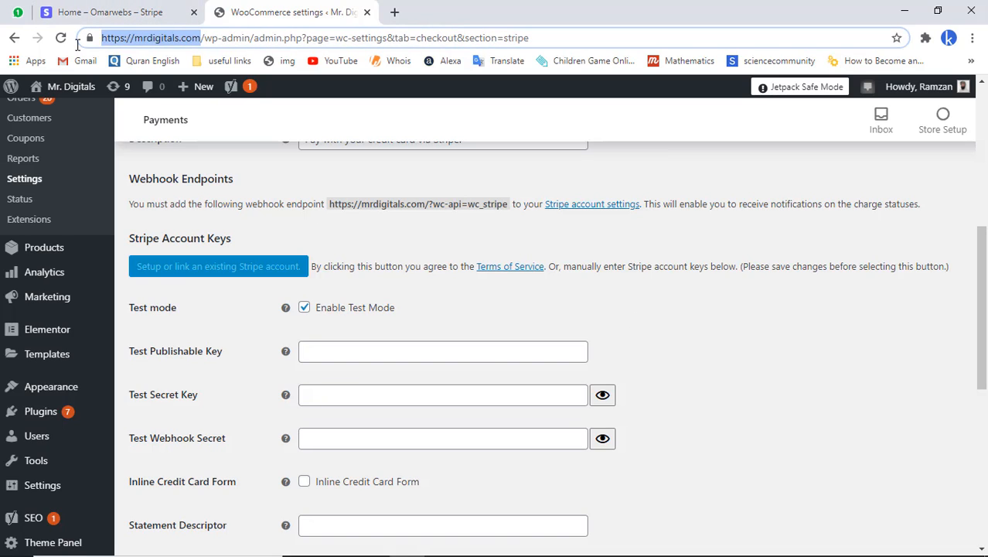
Open the store's home page in a new tab and go to the Shop page.
left_click(395, 11)
key("ctrl+v")
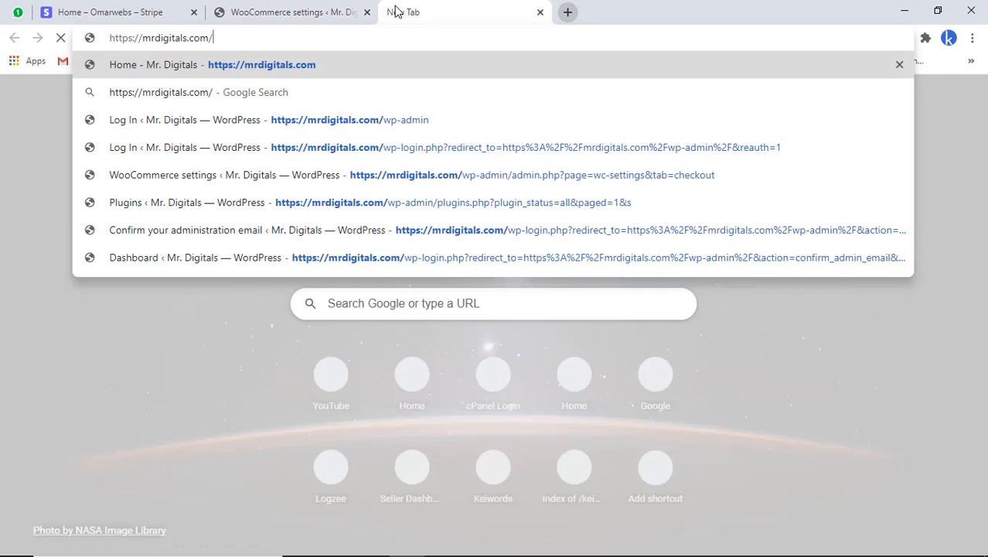
key("Return")
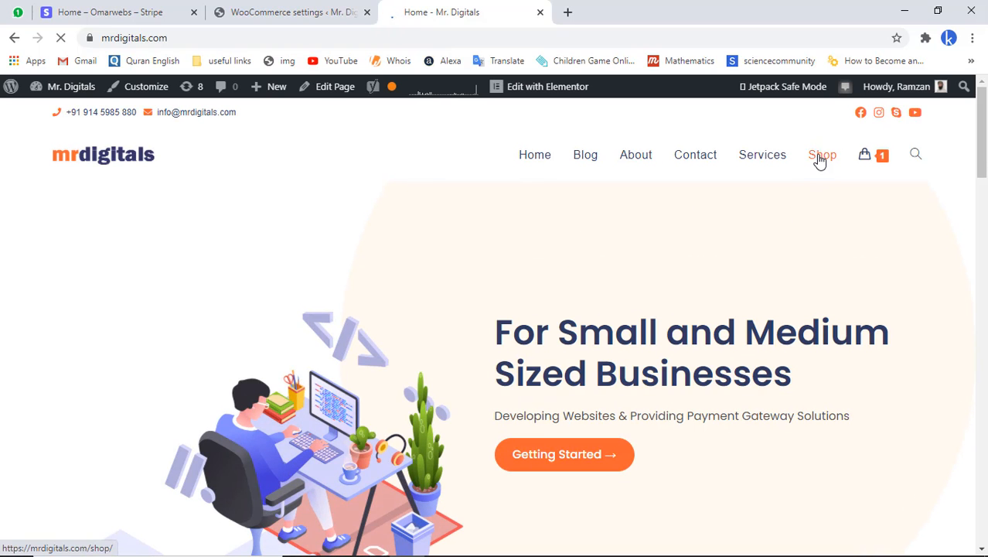
left_click(820, 157)
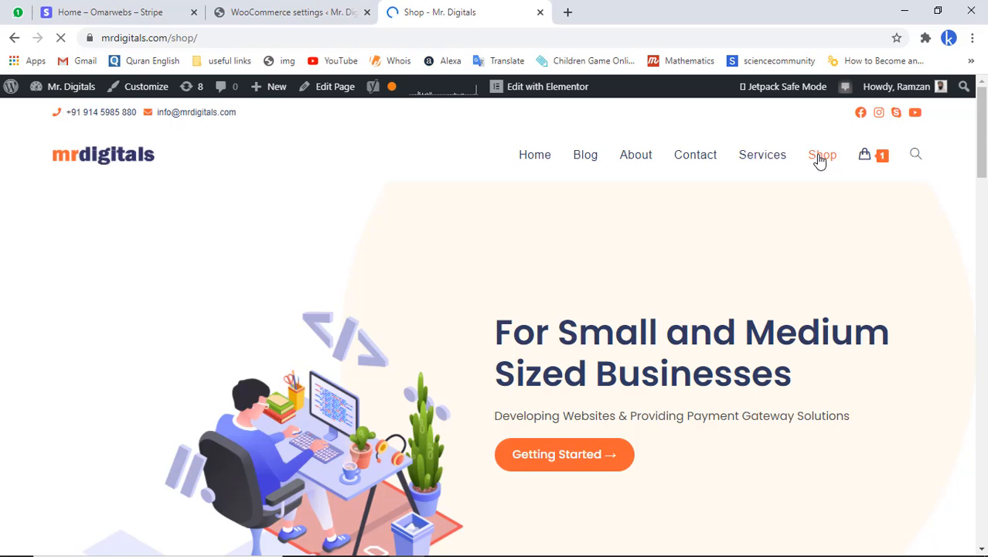
scroll(479, 316, "down", 6)
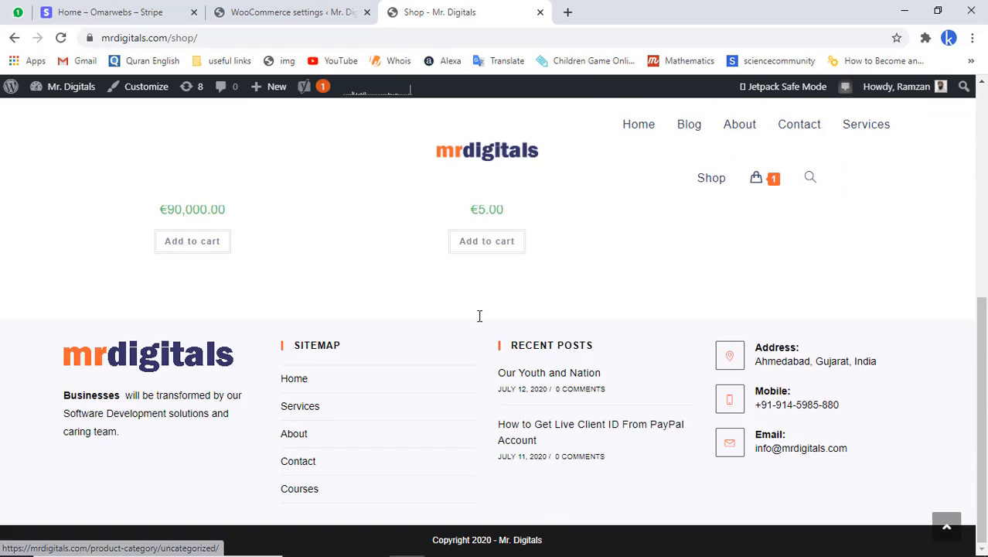
scroll(479, 316, "up", 3)
Add the Test product to the cart and view the cart, now €10.00.
left_click(479, 319)
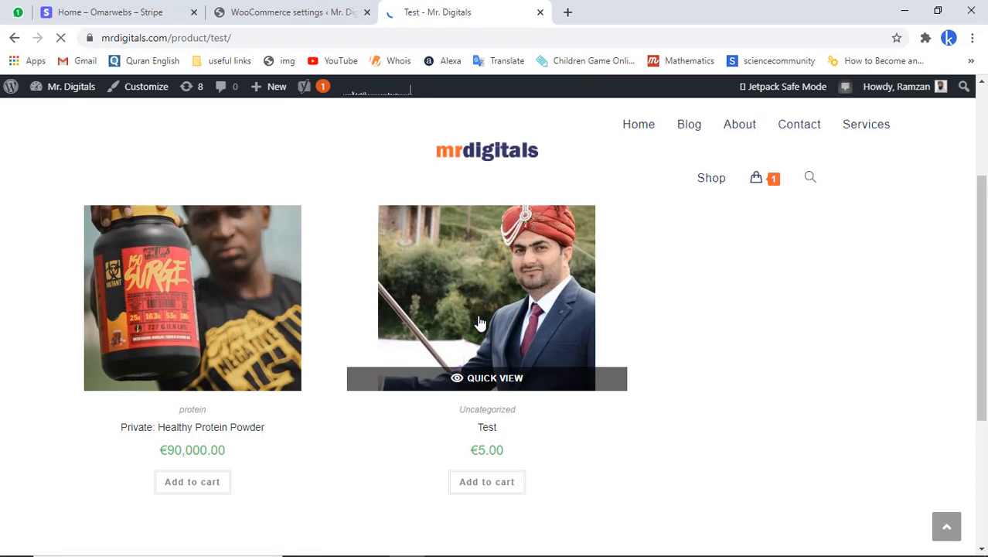
scroll(479, 321, "down", 3)
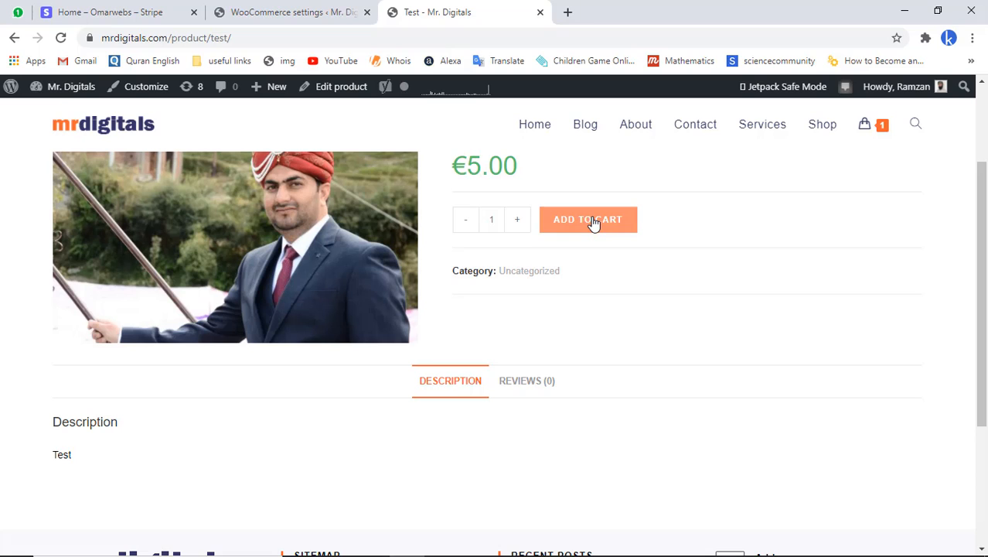
left_click(593, 224)
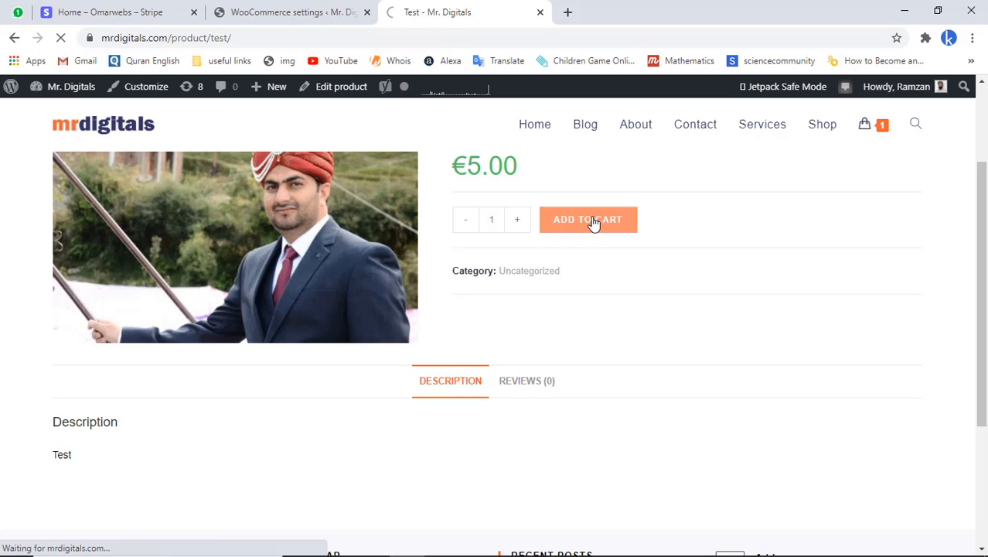
mouse_move(897, 173)
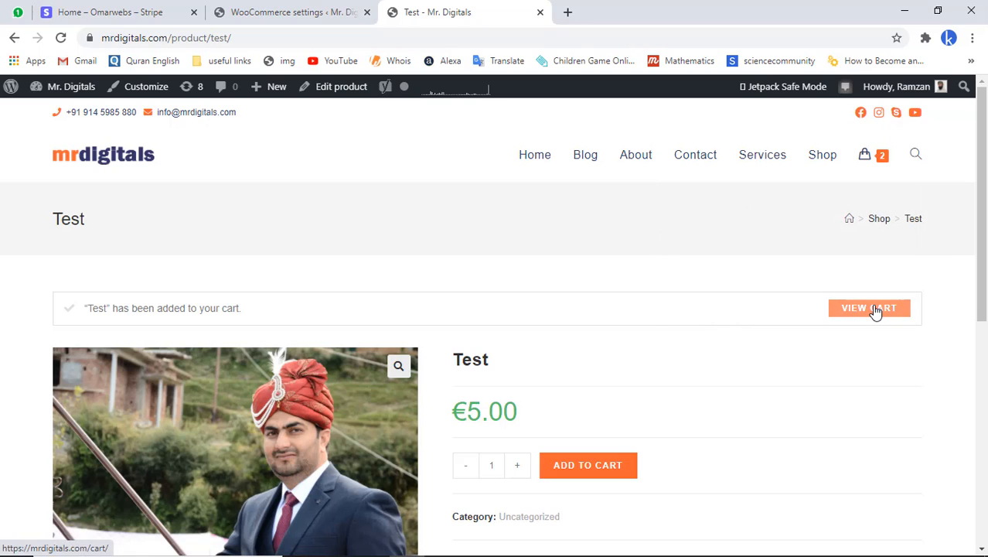
left_click(869, 308)
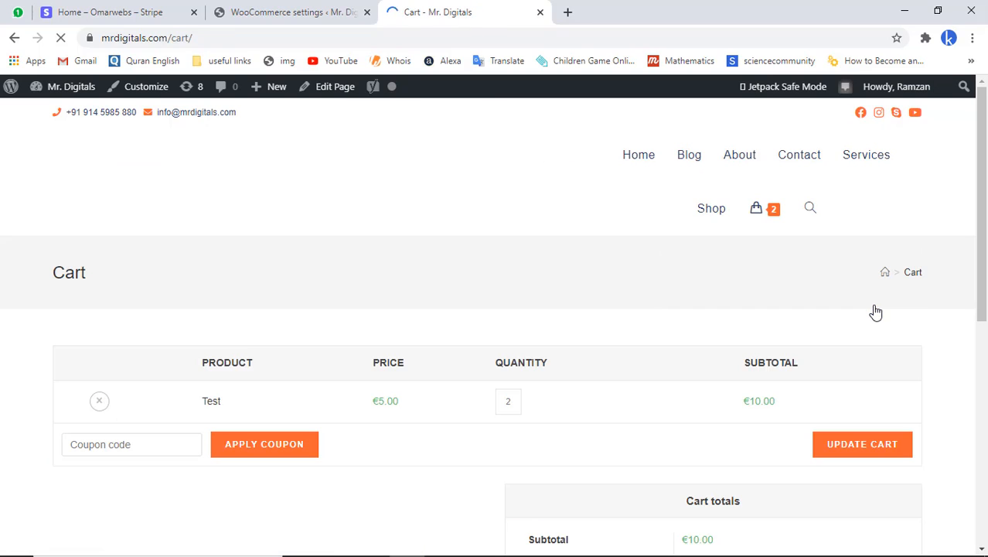
scroll(683, 441, "down", 4)
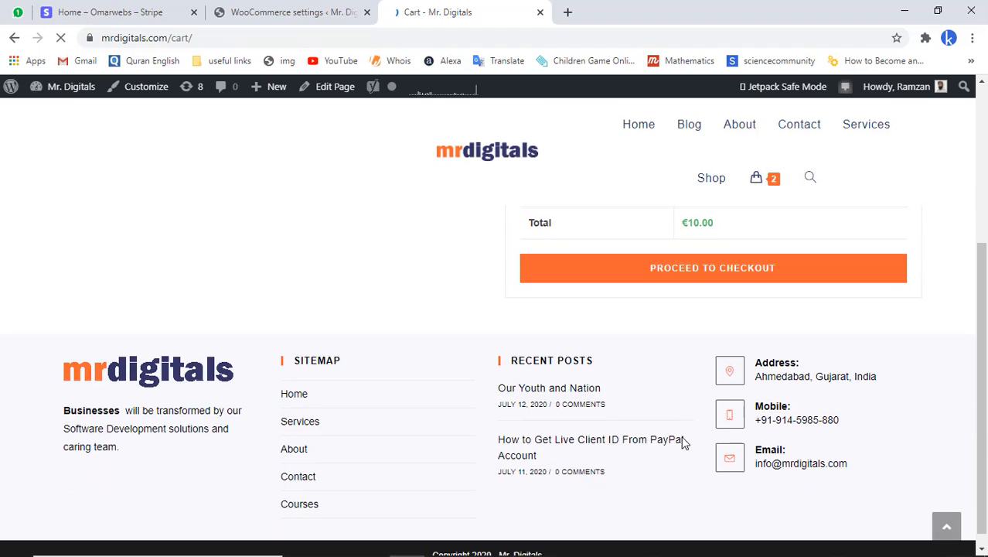
scroll(684, 441, "down", 3)
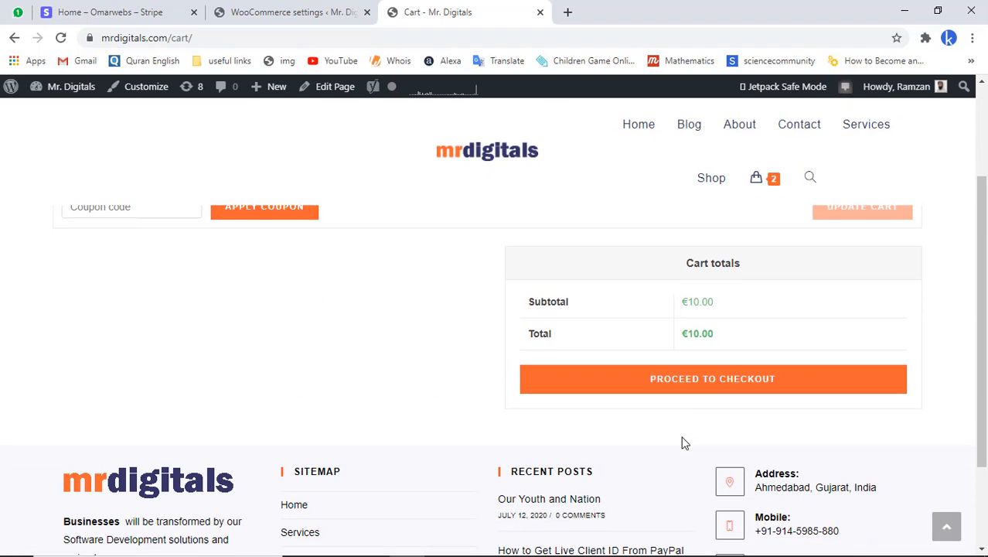
Check out the €10.00 cart, see no payment methods available, and return to Stripe settings.
left_click(712, 393)
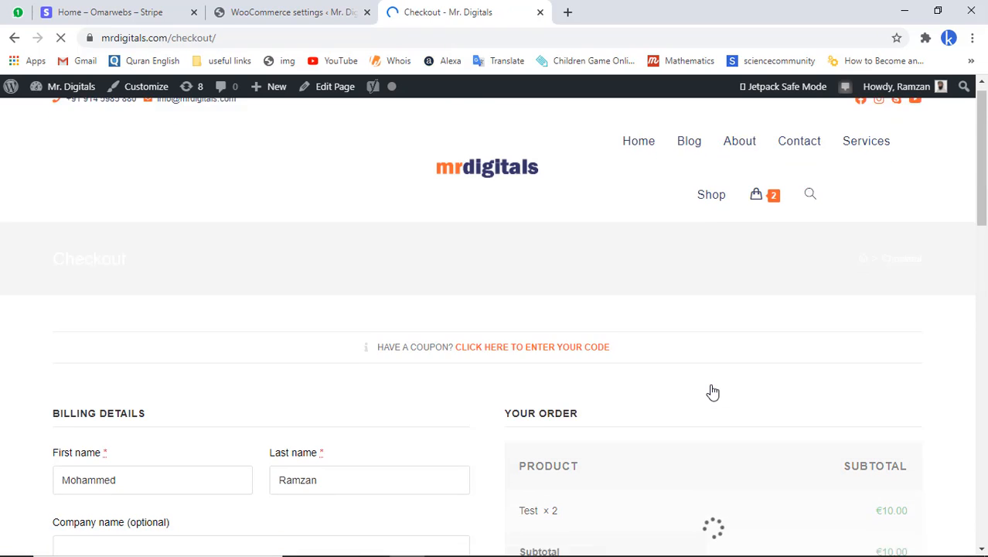
scroll(712, 393, "down", 10)
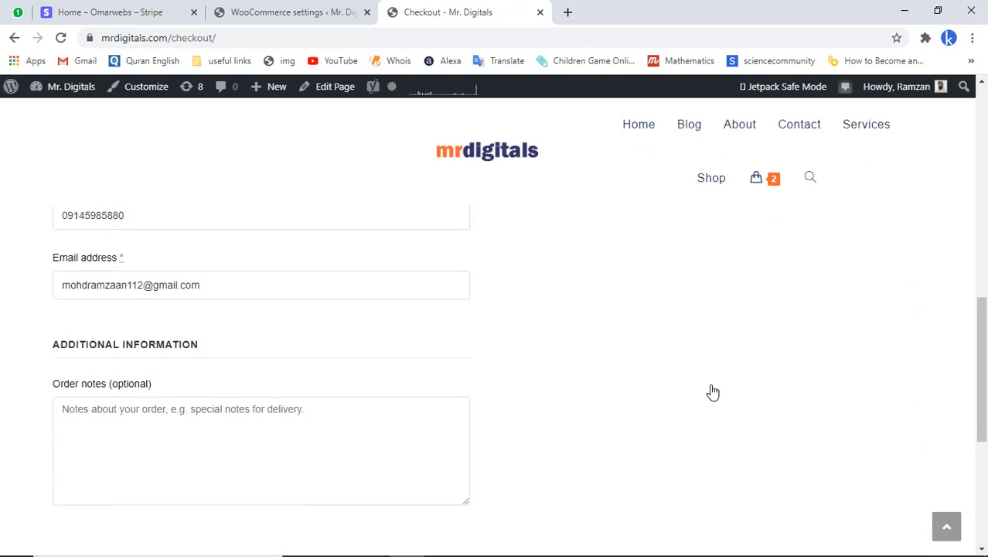
scroll(712, 392, "down", 2)
scroll(712, 393, "up", 8)
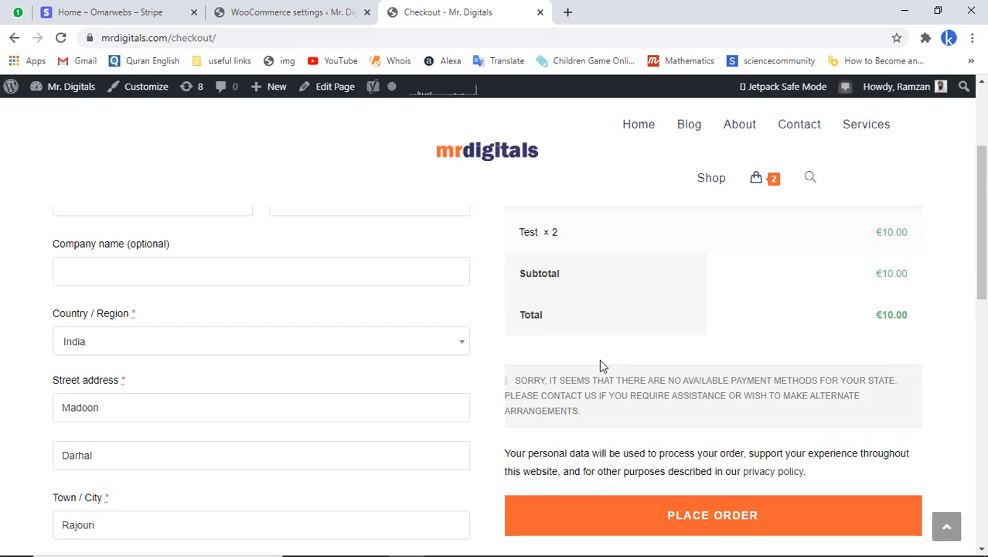
scroll(602, 365, "up", 4)
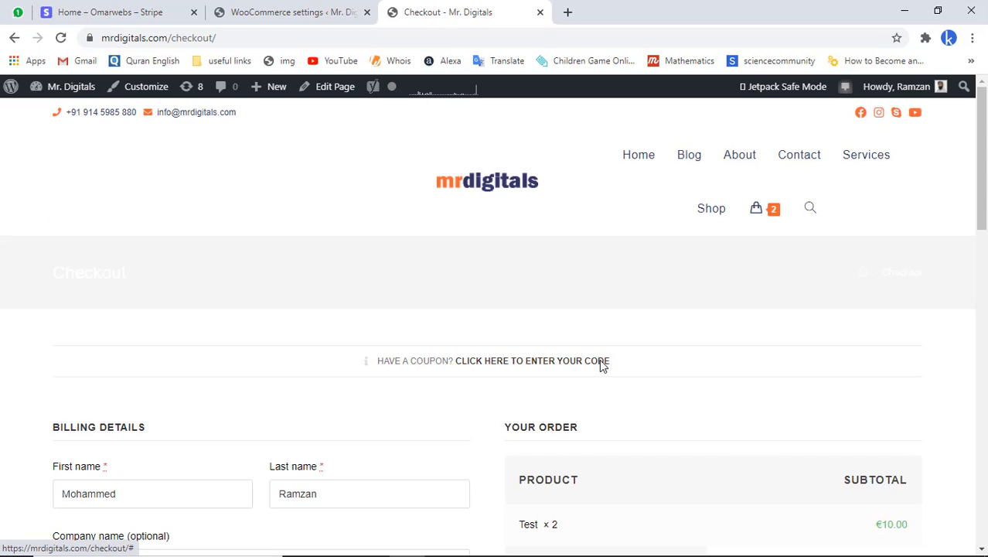
scroll(603, 365, "down", 6)
scroll(603, 365, "down", 1)
scroll(603, 365, "up", 7)
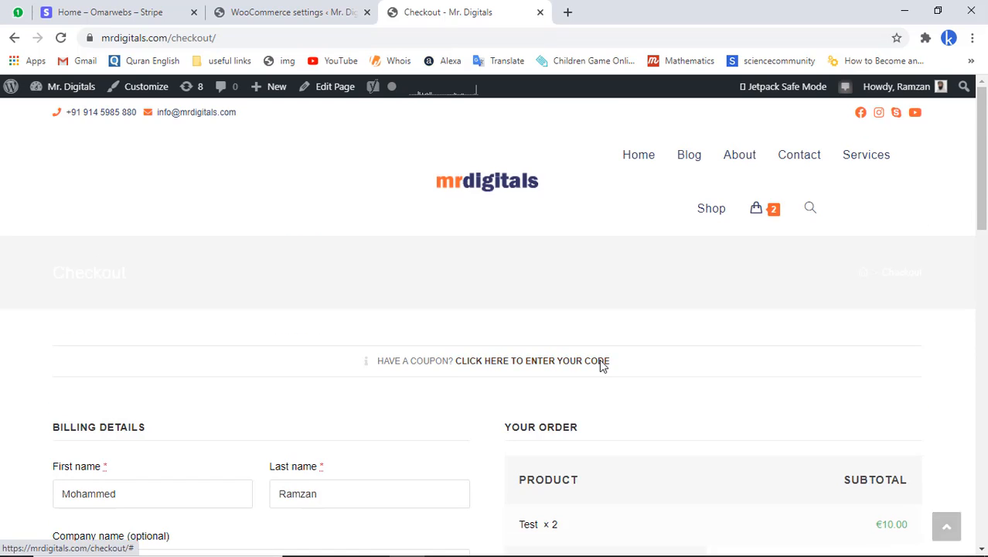
scroll(603, 365, "down", 5)
scroll(603, 365, "down", 2)
scroll(603, 365, "up", 2)
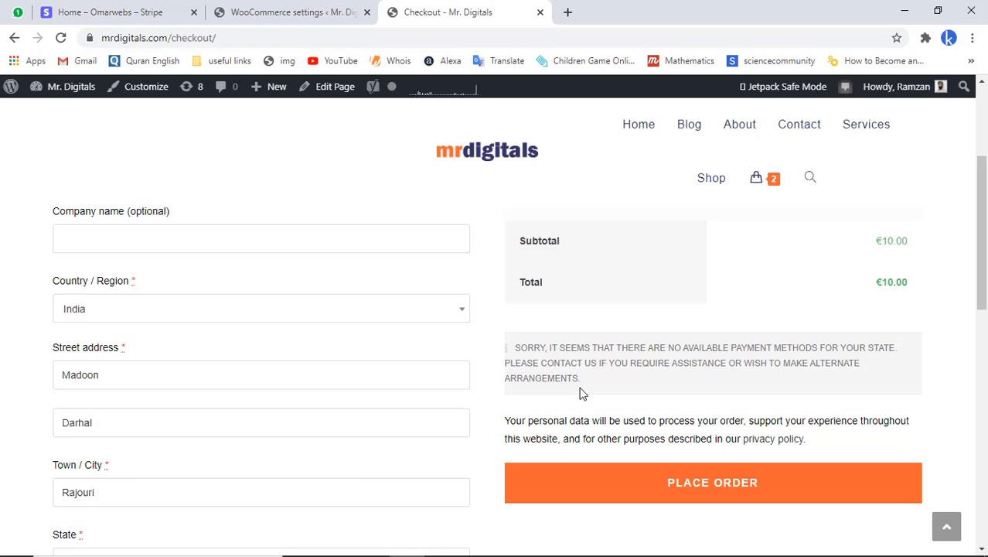
left_click(310, 23)
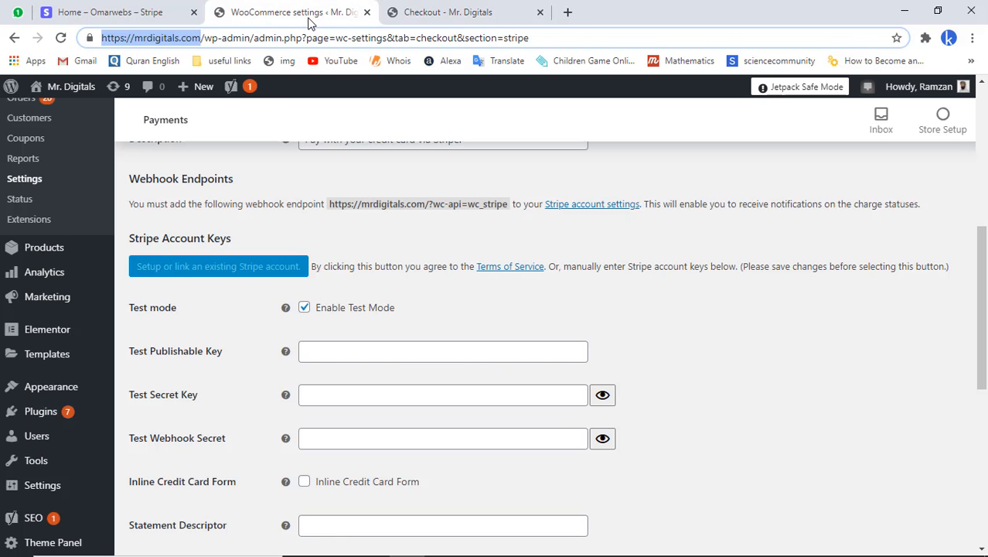
Open Developers > API keys in the Stripe dashboard and copy the live publishable key.
left_click(122, 8)
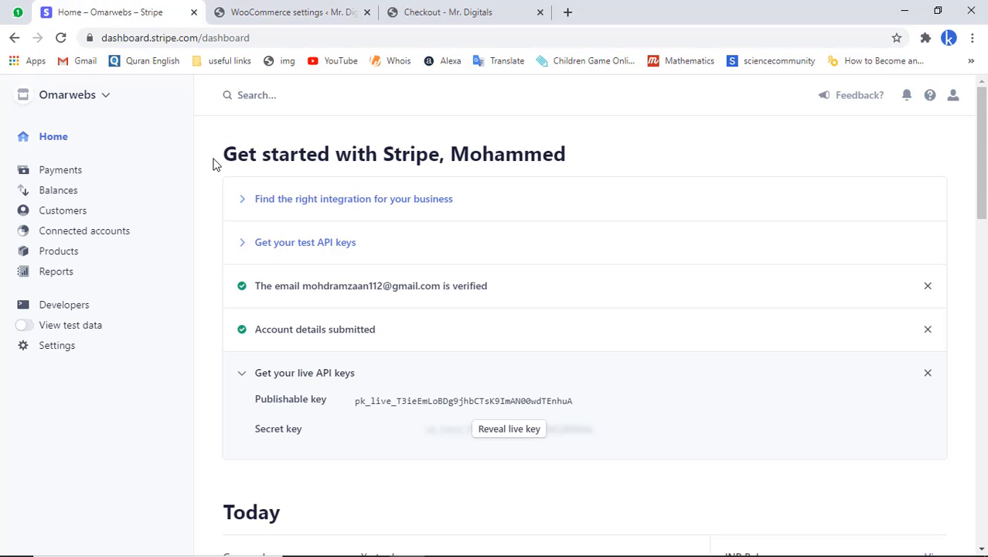
left_click(71, 308)
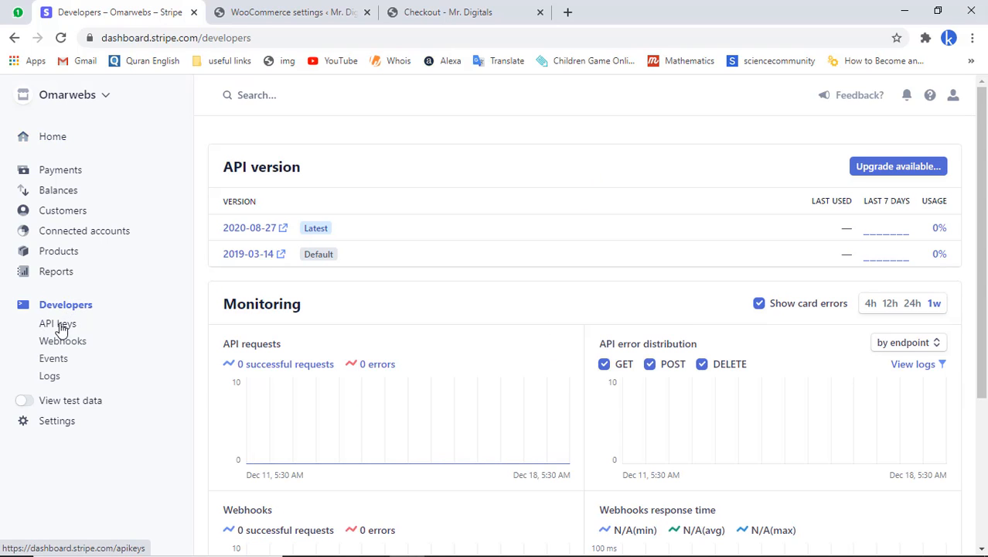
left_click(62, 328)
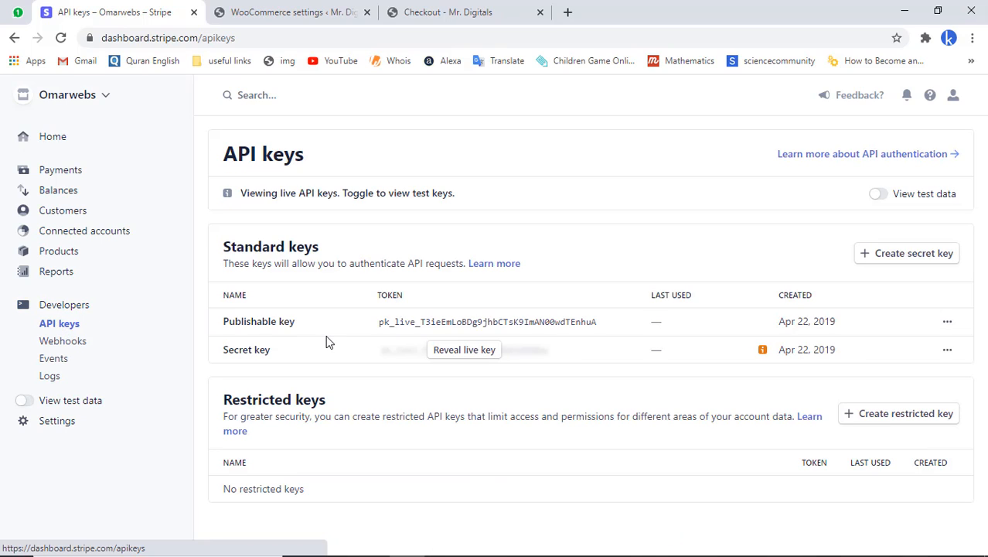
left_click(457, 323)
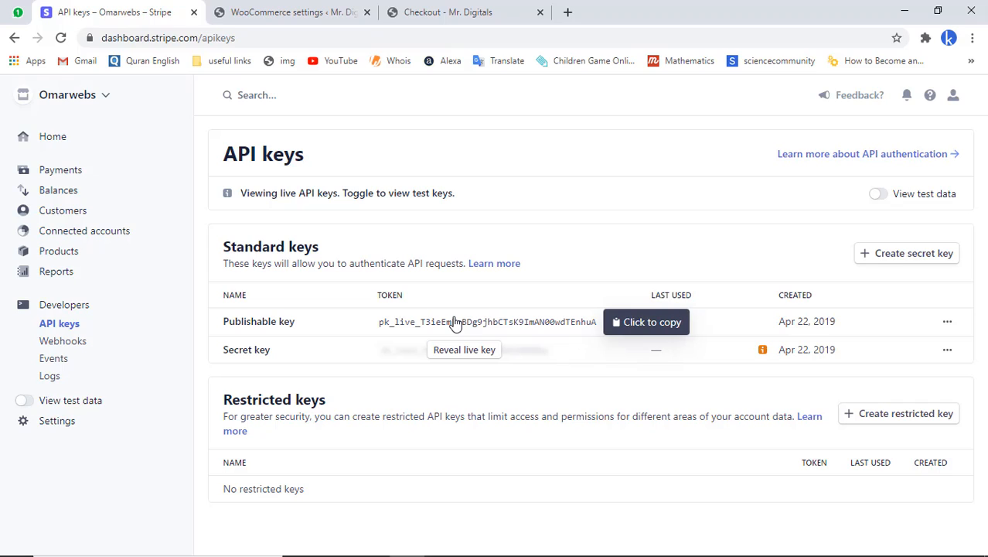
Switch the Stripe dashboard to test data and copy the test publishable key.
left_click(25, 401)
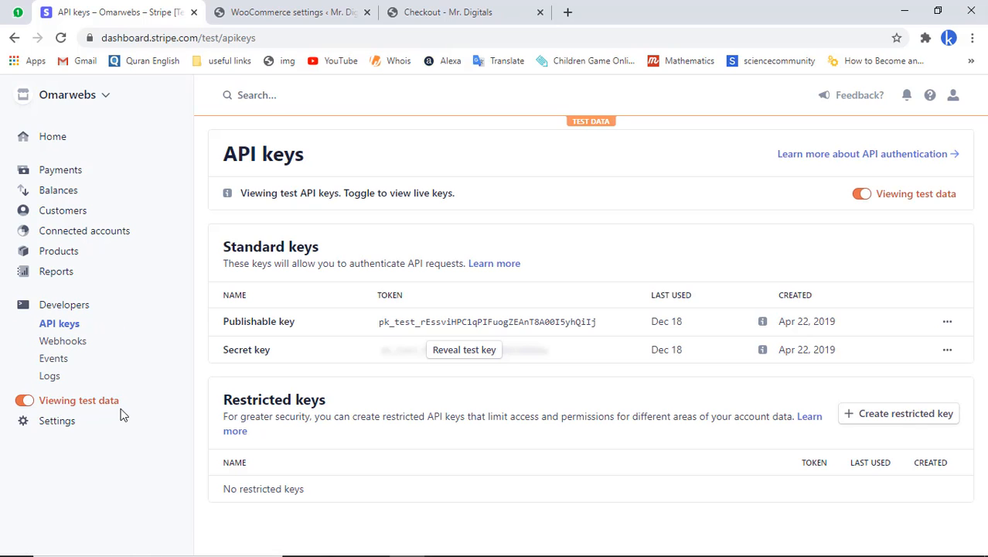
left_click(25, 402)
left_click(481, 322)
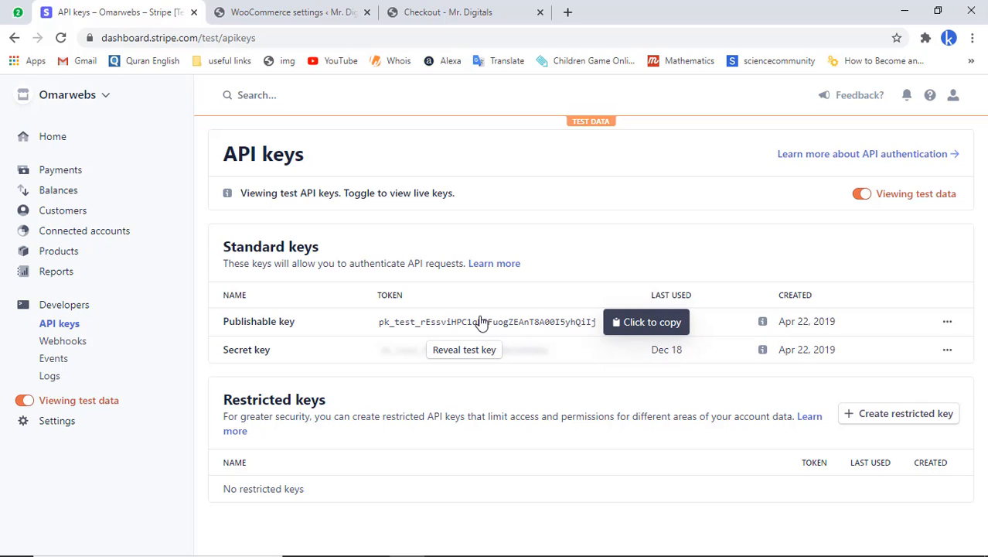
Paste the copied test publishable key into the WooCommerce Test Publishable Key field.
left_click(315, 12)
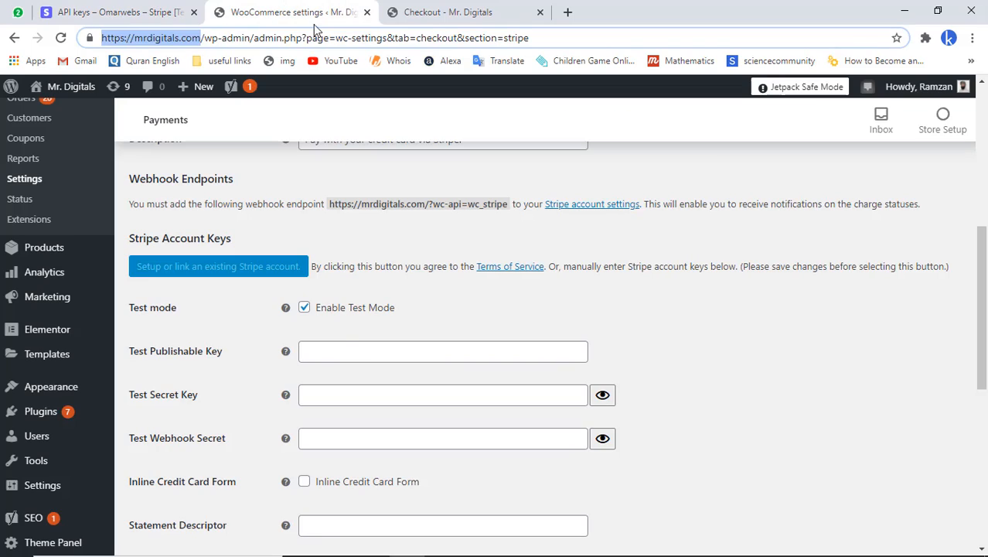
left_click(338, 350)
right_click(341, 350)
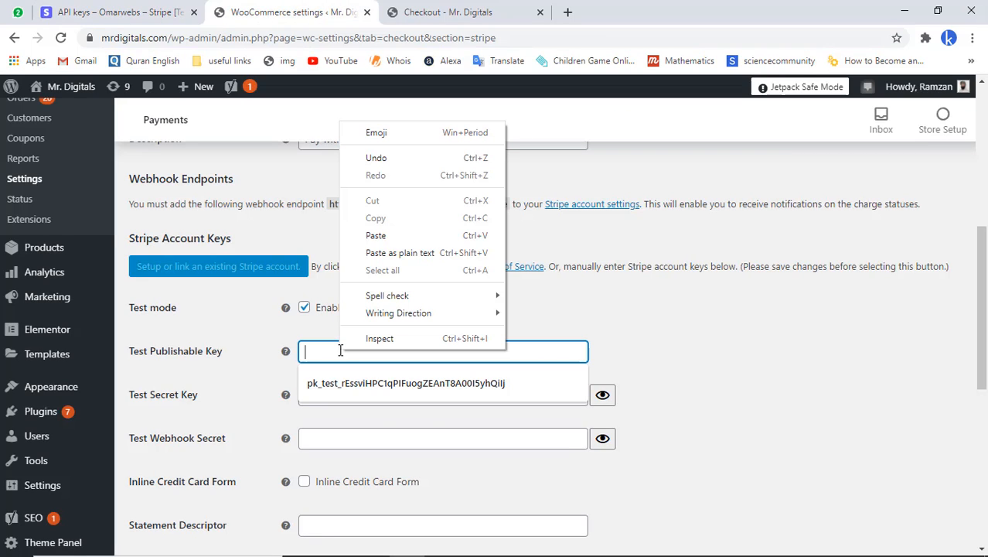
left_click(376, 236)
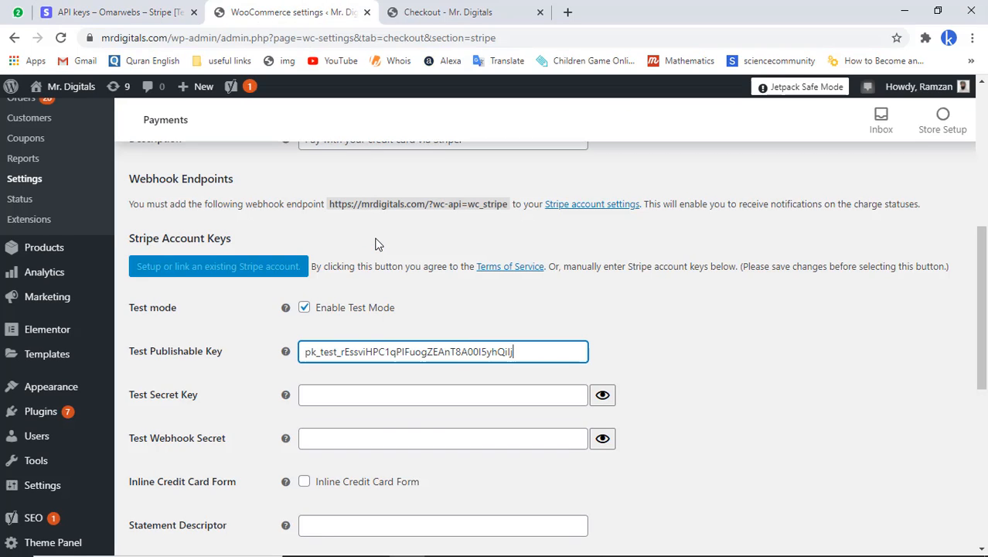
Copy the test secret key from the Stripe API keys page and paste it into Test Secret Key.
left_click(137, 7)
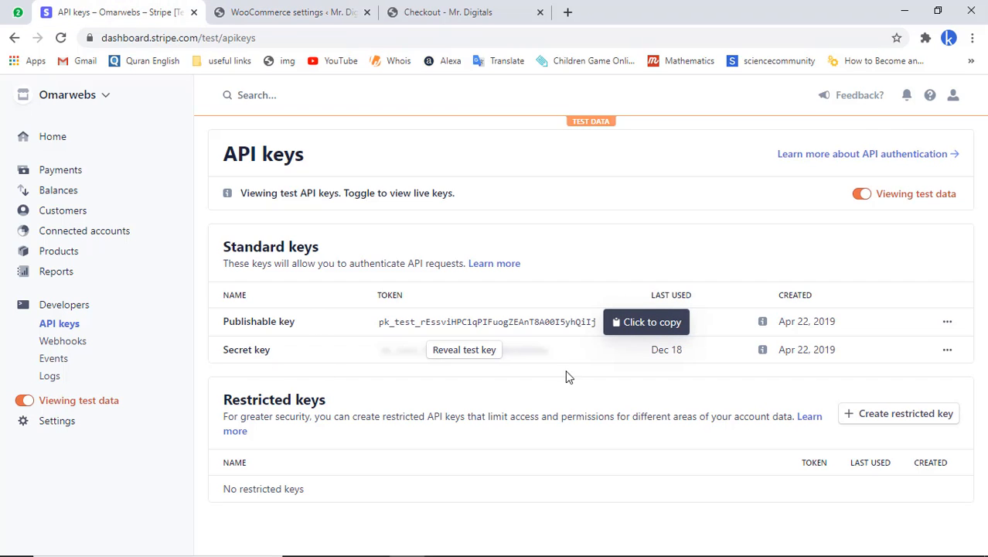
left_click(464, 349)
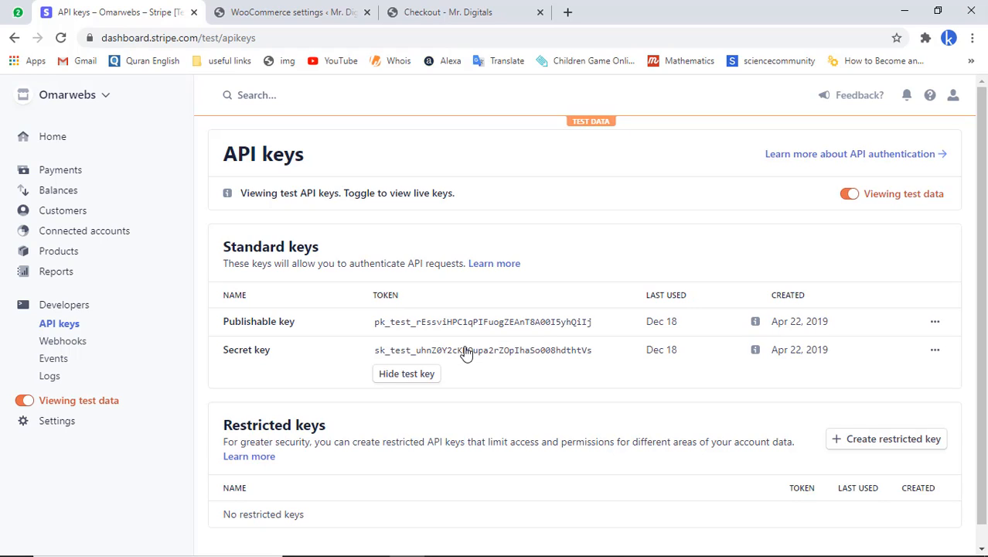
left_click(466, 353)
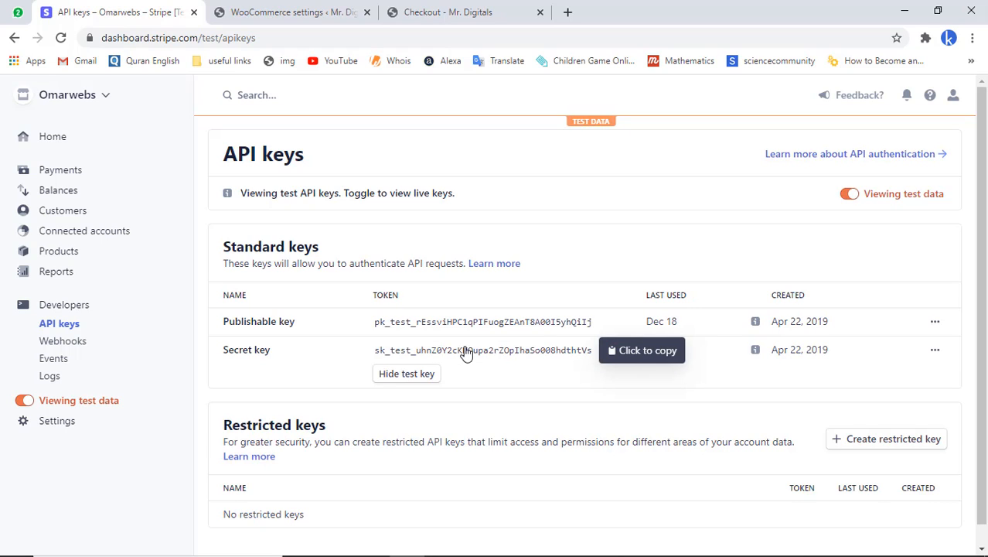
left_click(250, 9)
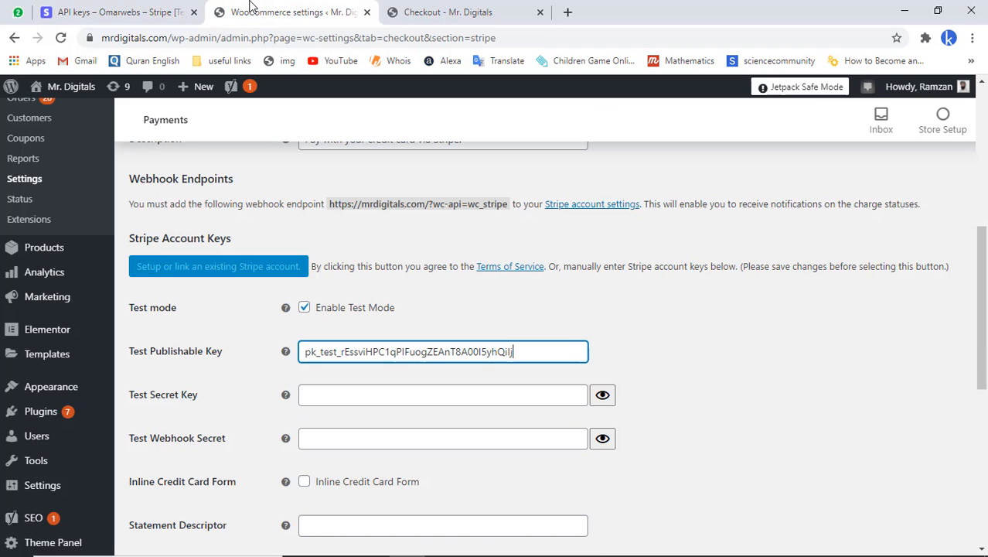
left_click(336, 395)
right_click(336, 395)
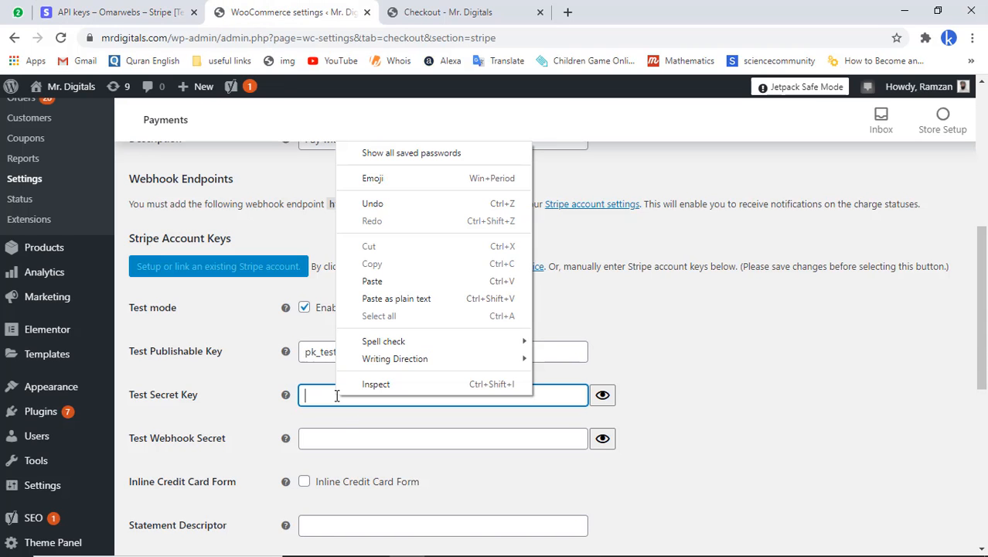
left_click(375, 280)
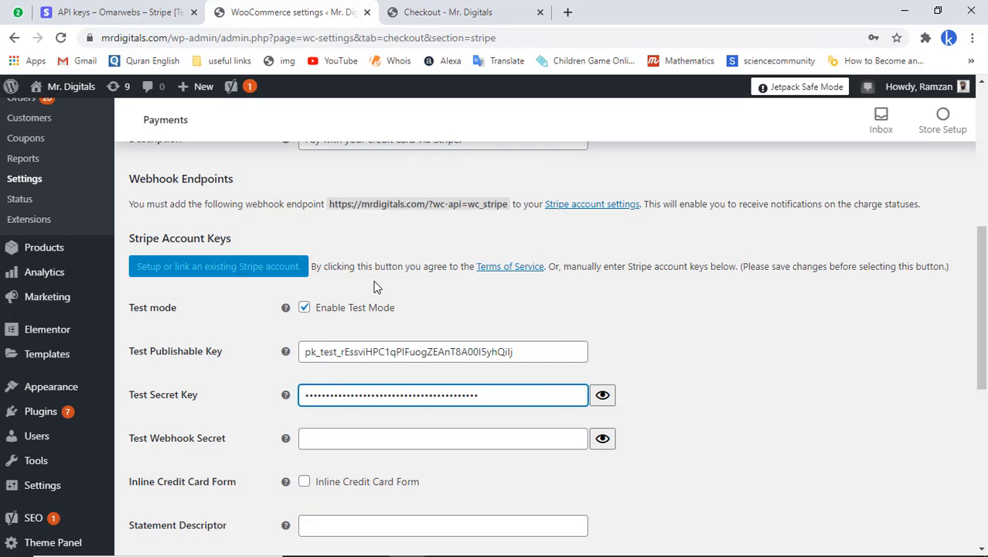
Save the Stripe payment settings with both test keys filled in.
scroll(373, 287, "up", 3)
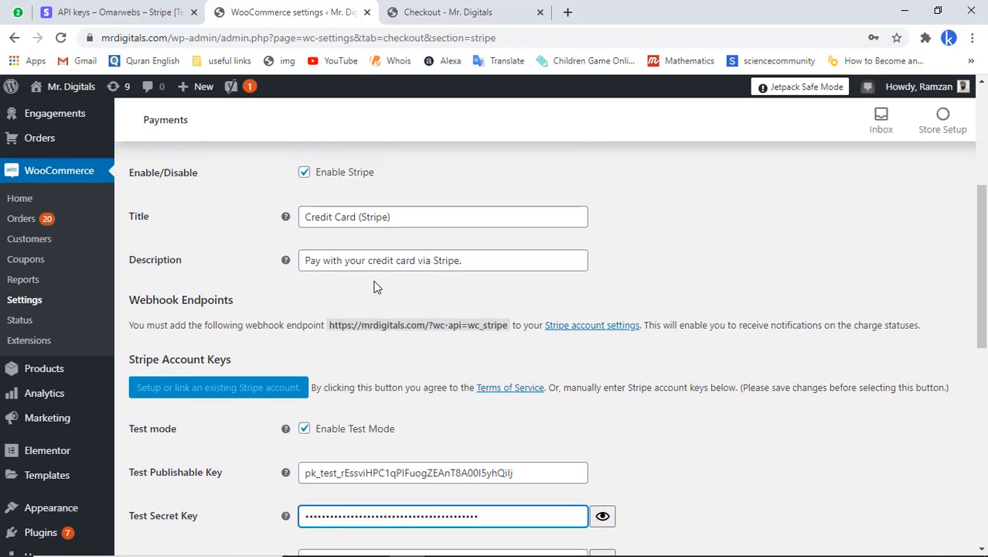
scroll(374, 287, "down", 3)
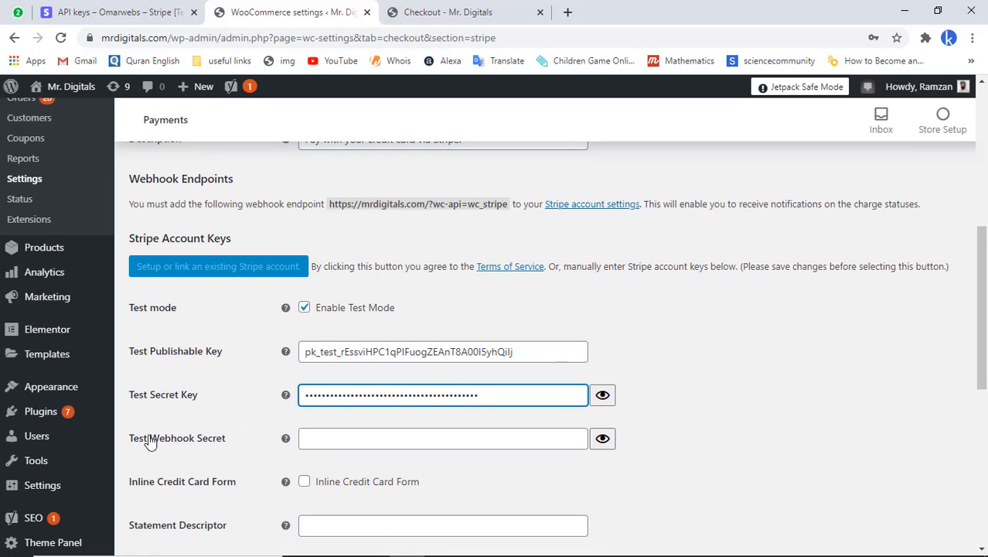
scroll(238, 454, "down", 11)
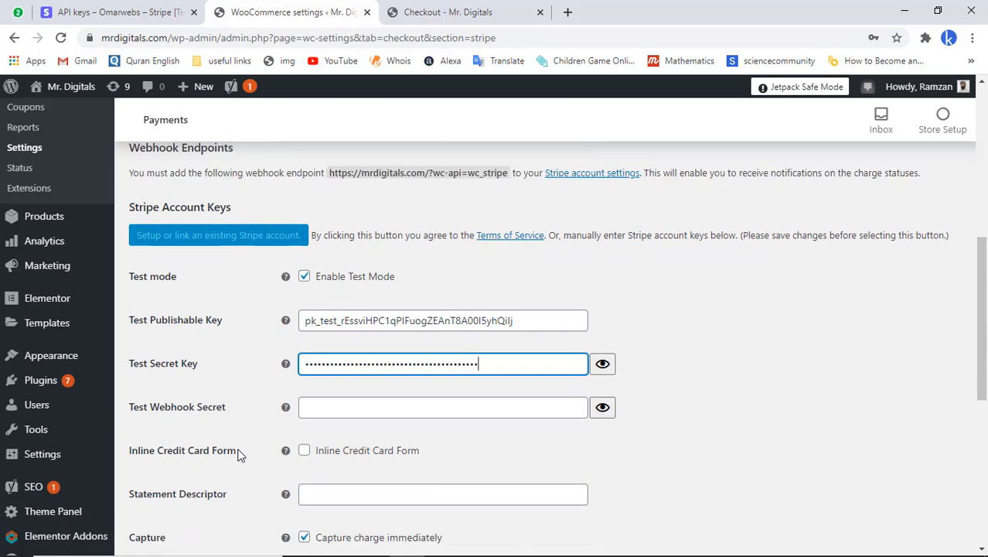
left_click(155, 487)
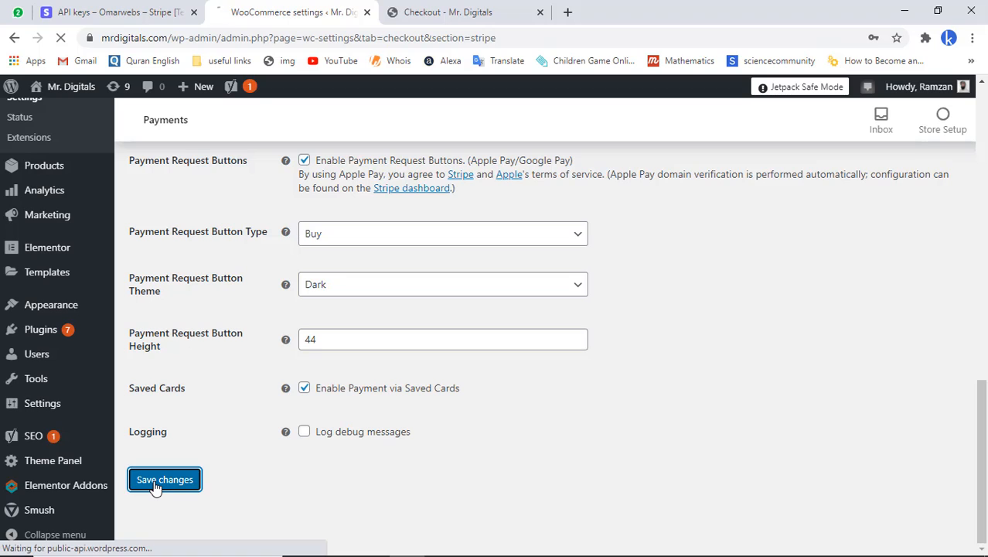
Close the store's checkout tab and open a new Chrome incognito window.
left_click(540, 11)
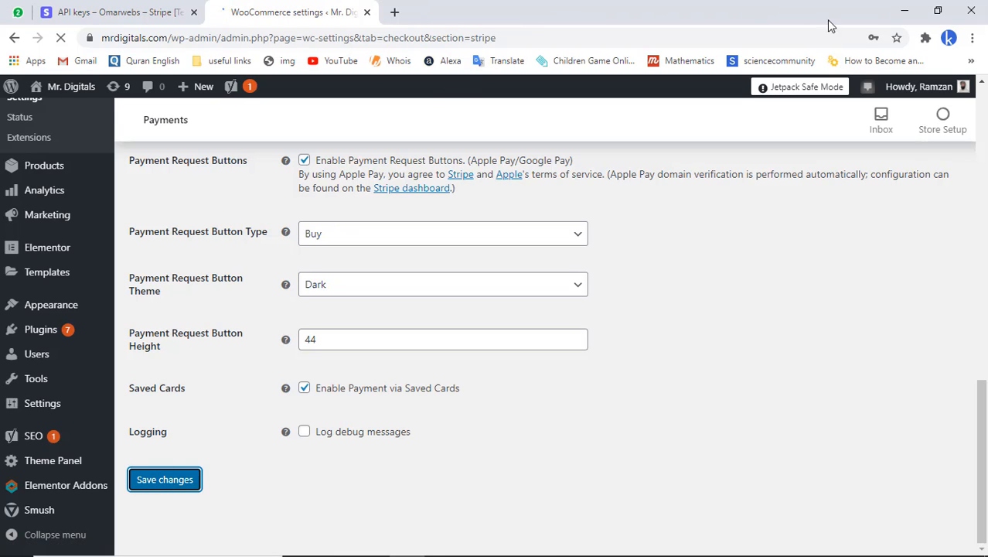
left_click(974, 38)
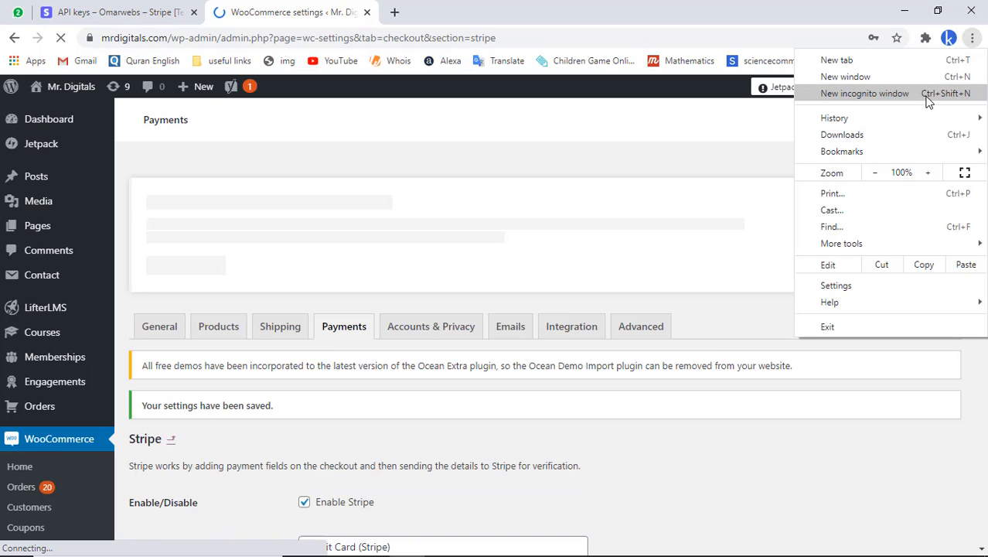
left_click(926, 95)
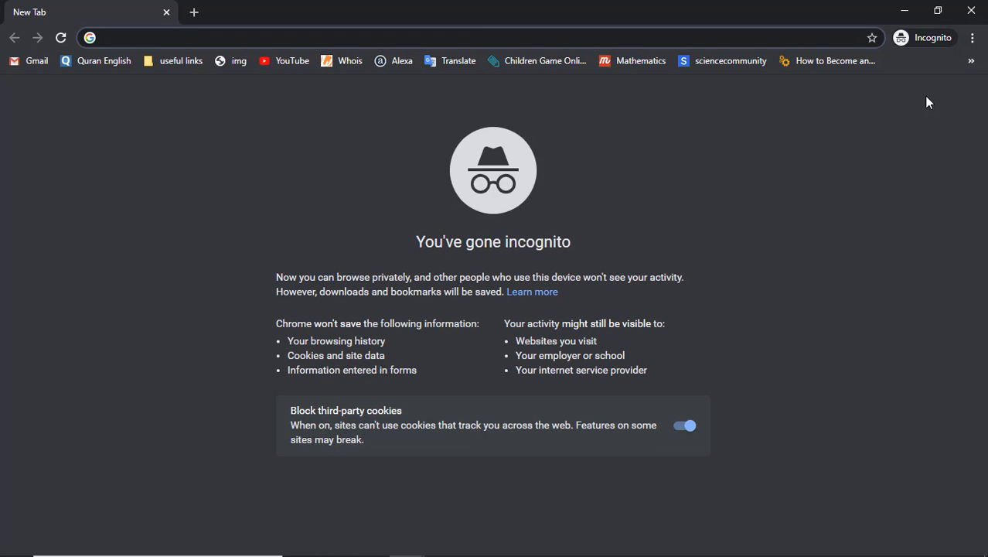
Load the mrdigitals.com home page, trimming the autocompleted cpanel suffix from the address.
type("mrd")
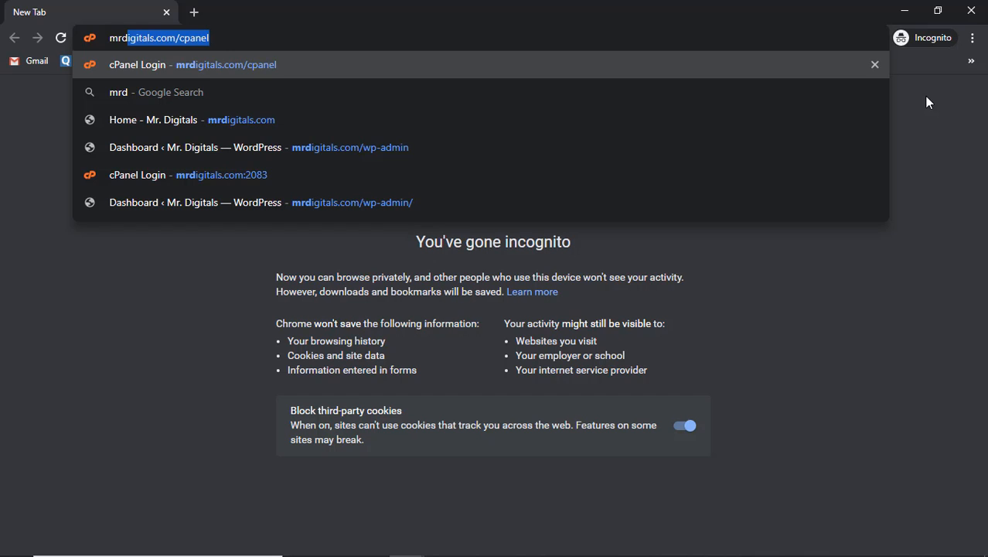
key("End")
key("BackSpace")
key("BackSpace")
key("BackSpace")
key("BackSpace")
key("BackSpace")
key("BackSpace")
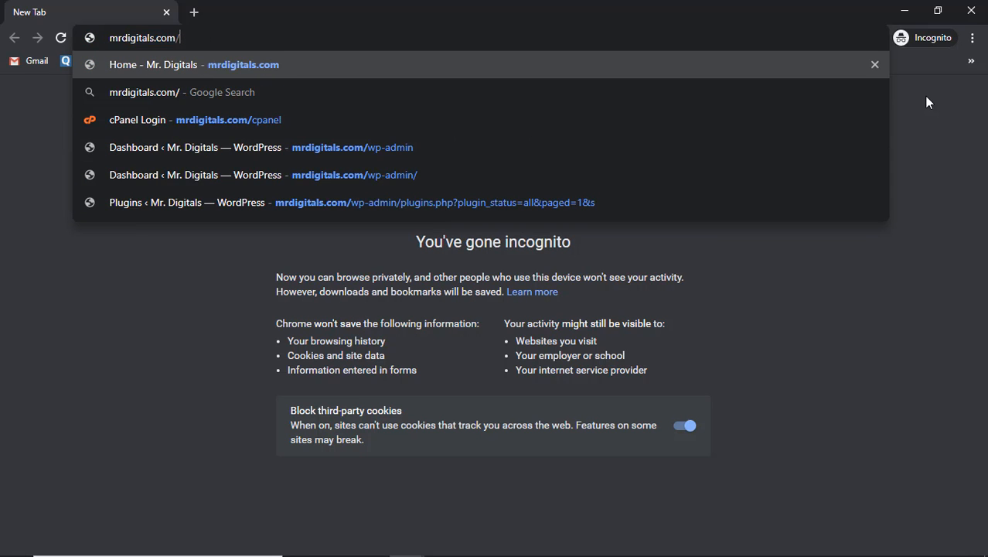
key("Return")
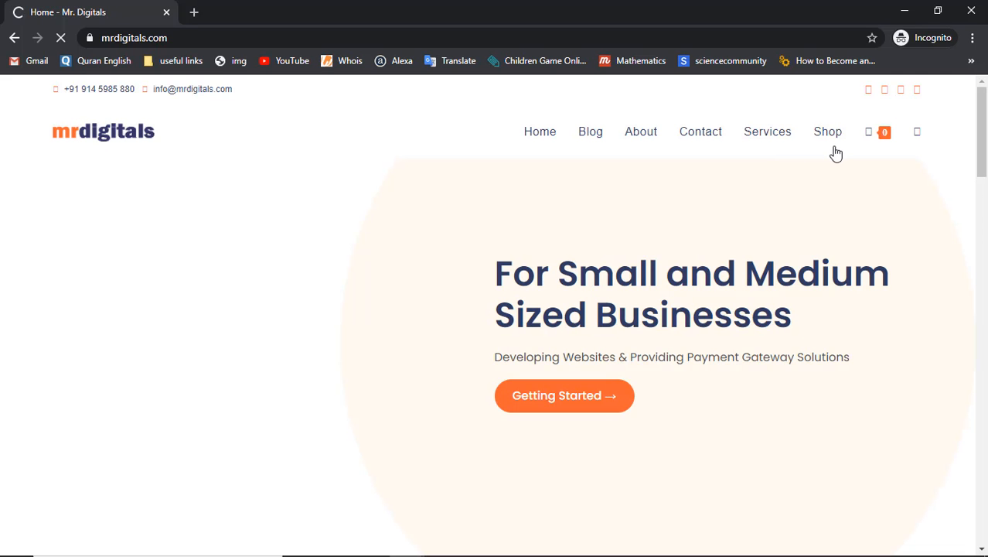
Add the €5.00 Test product from the Shop to the cart and view the €5.00 cart total.
left_click(830, 139)
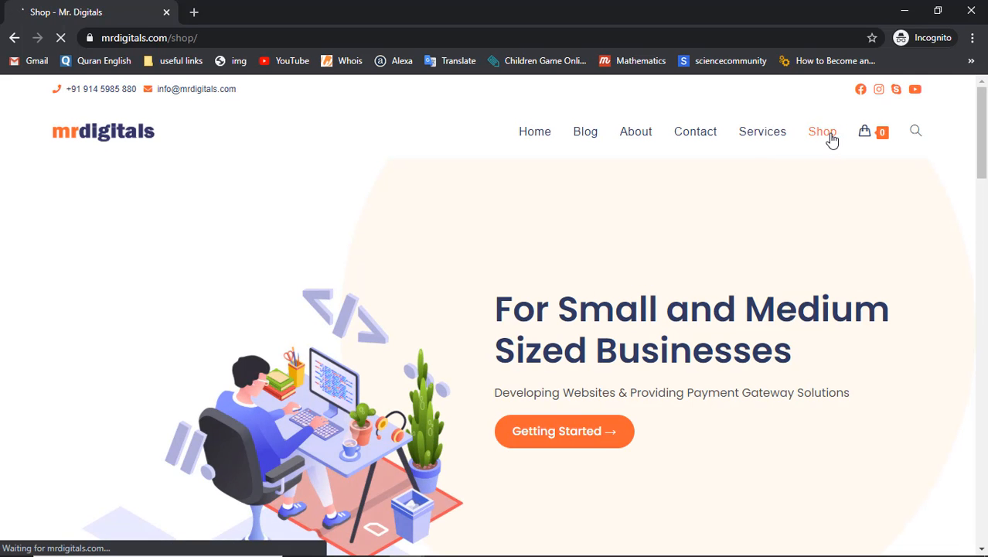
scroll(548, 409, "down", 3)
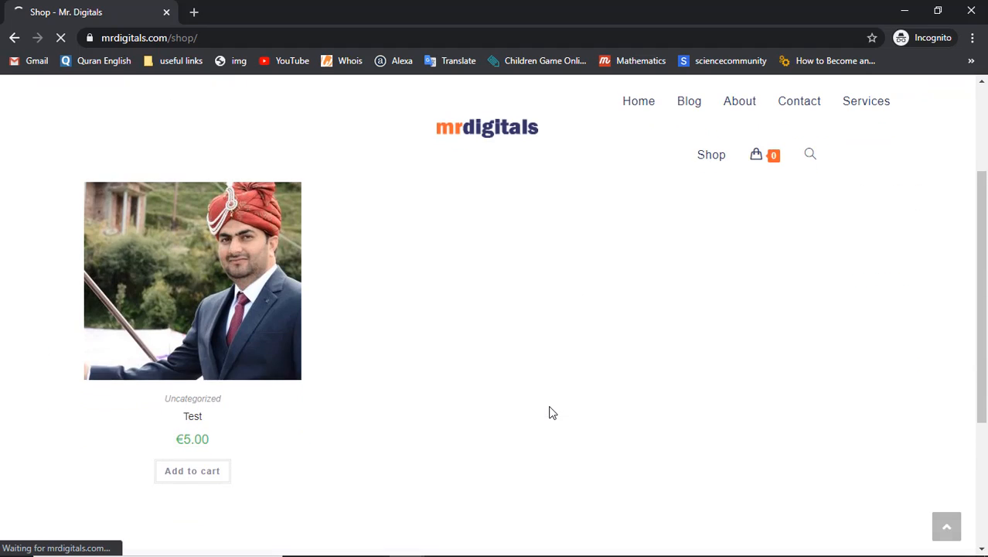
left_click(229, 276)
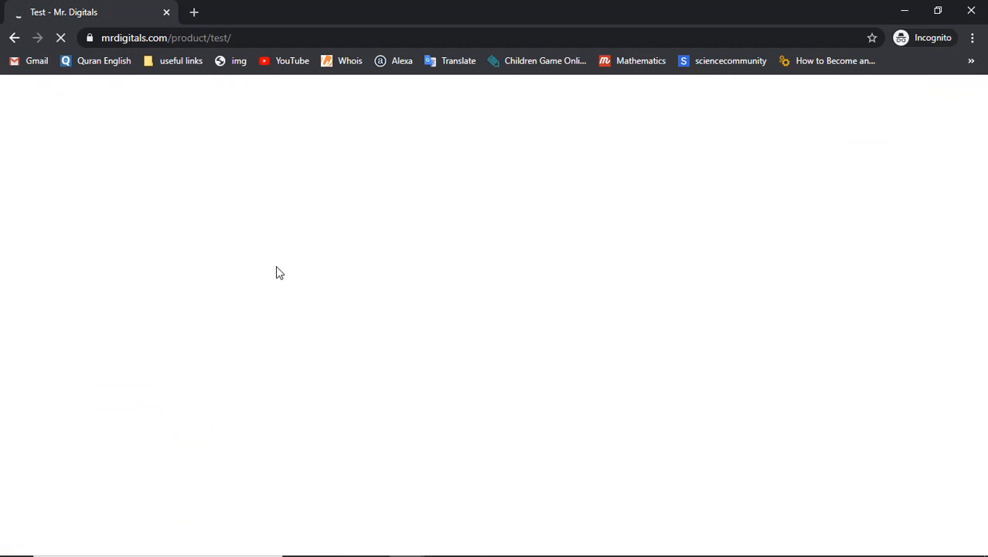
scroll(540, 320, "down", 2)
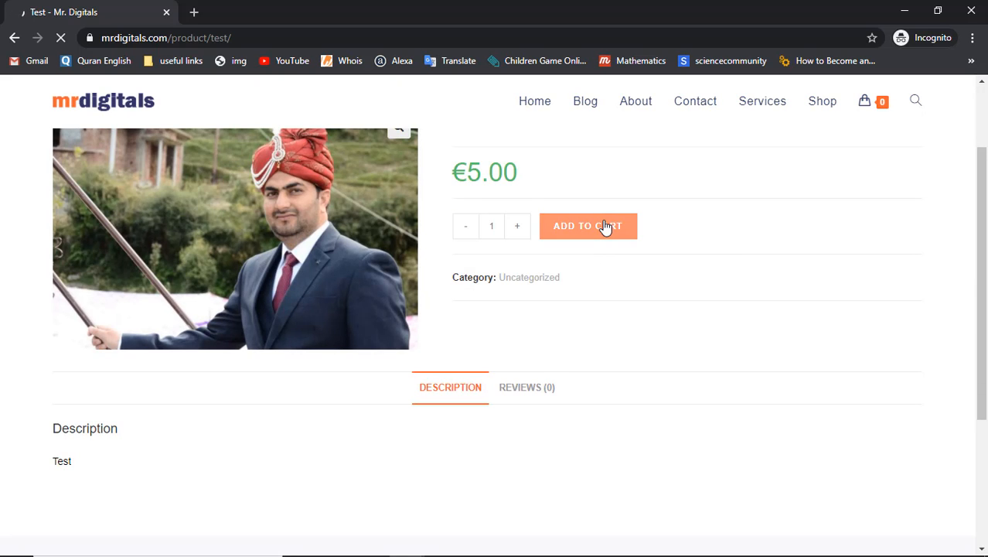
left_click(606, 226)
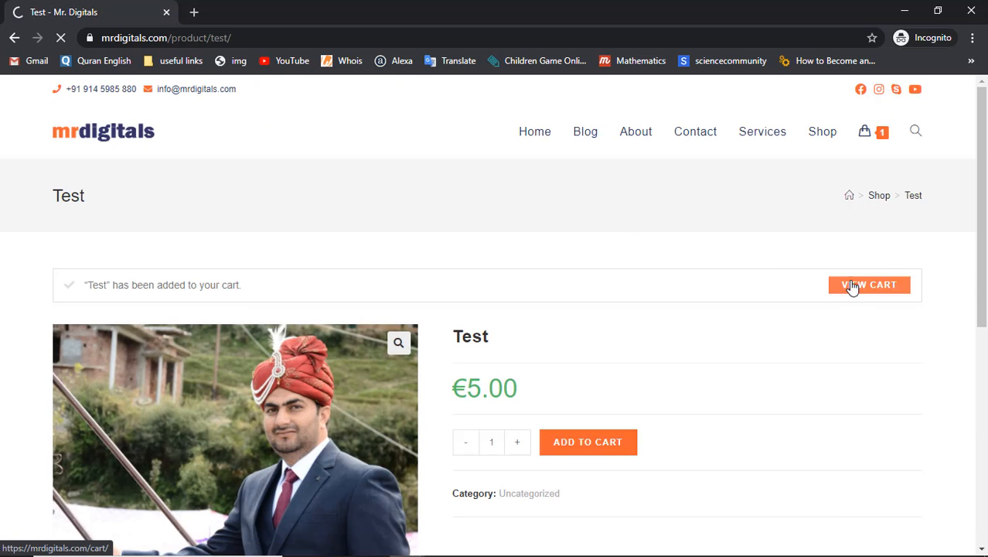
left_click(858, 288)
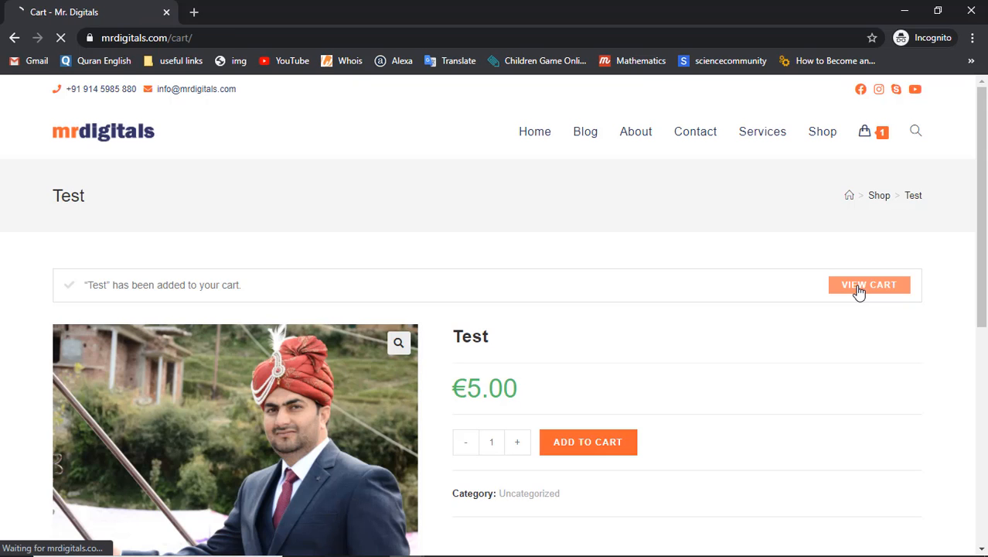
scroll(556, 417, "down", 5)
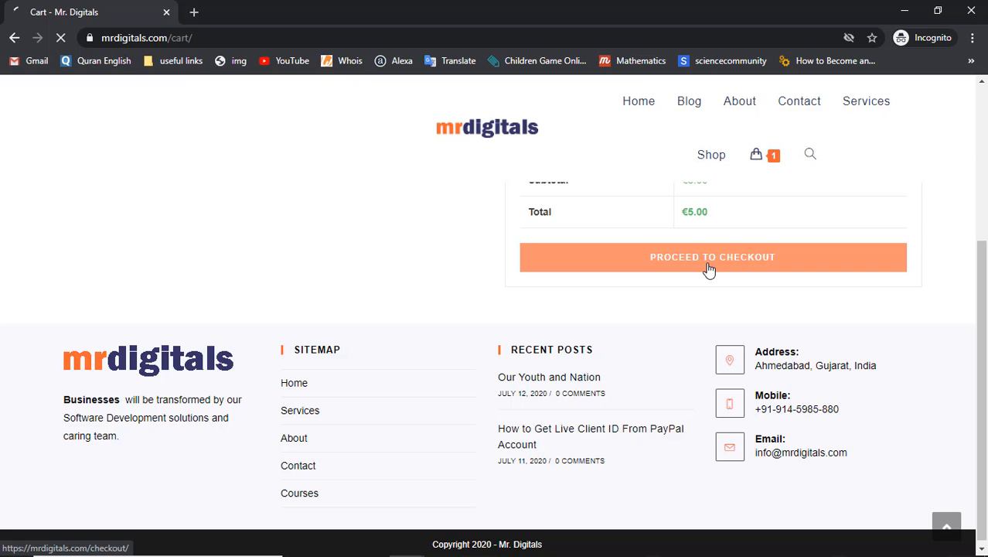
Proceed to checkout, confirm Credit Card (Stripe) shows in test mode, and return to the admin settings.
left_click(709, 261)
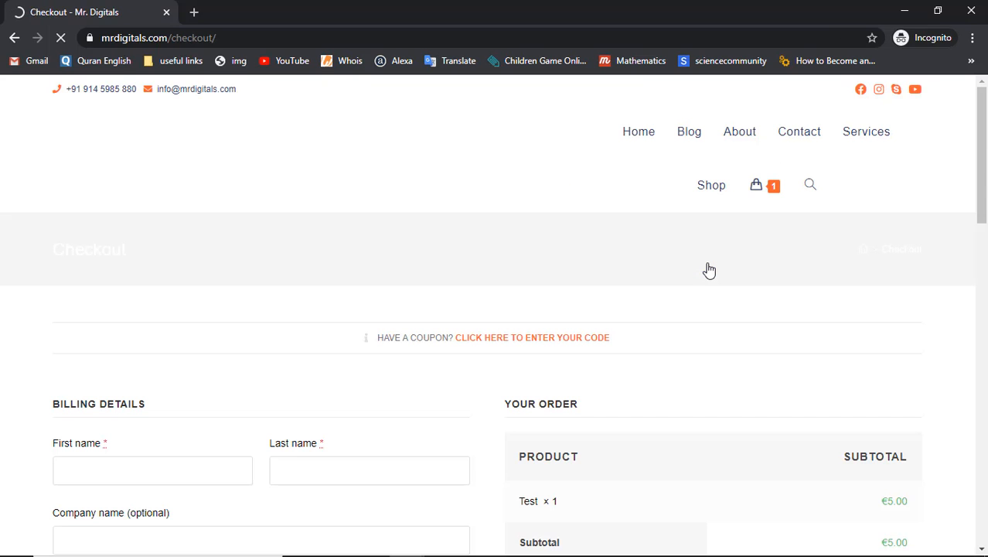
scroll(709, 270, "down", 3)
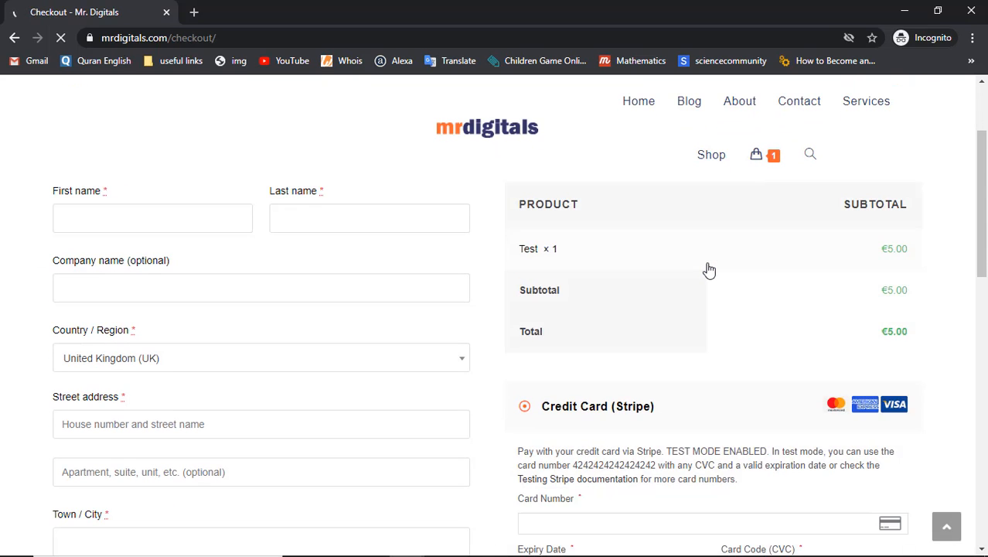
scroll(709, 270, "down", 3)
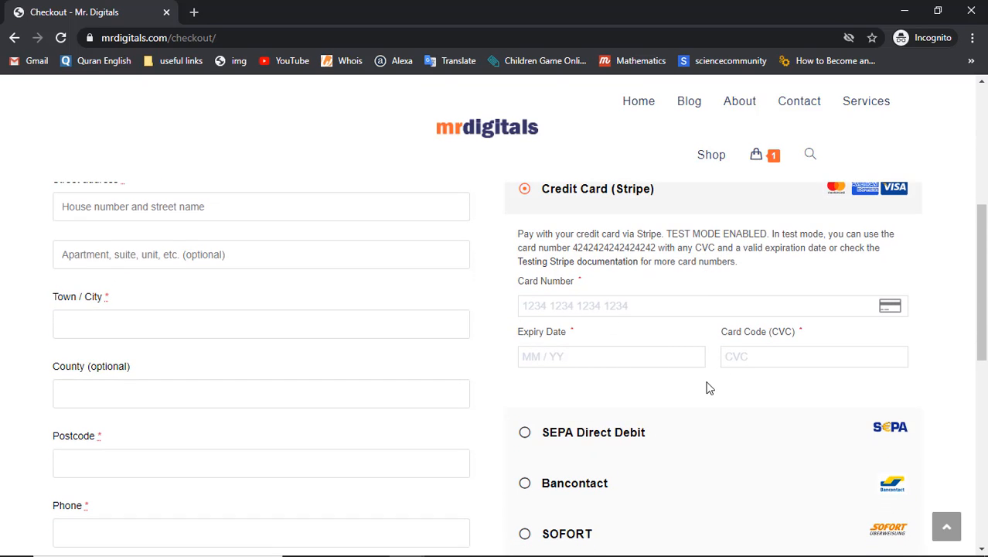
scroll(709, 387, "down", 5)
scroll(709, 387, "up", 2)
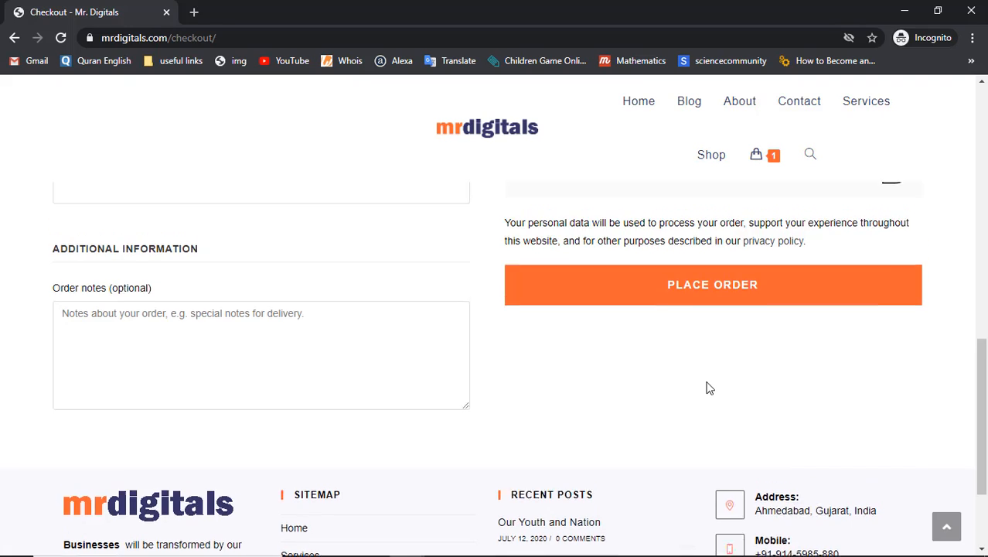
scroll(709, 387, "up", 10)
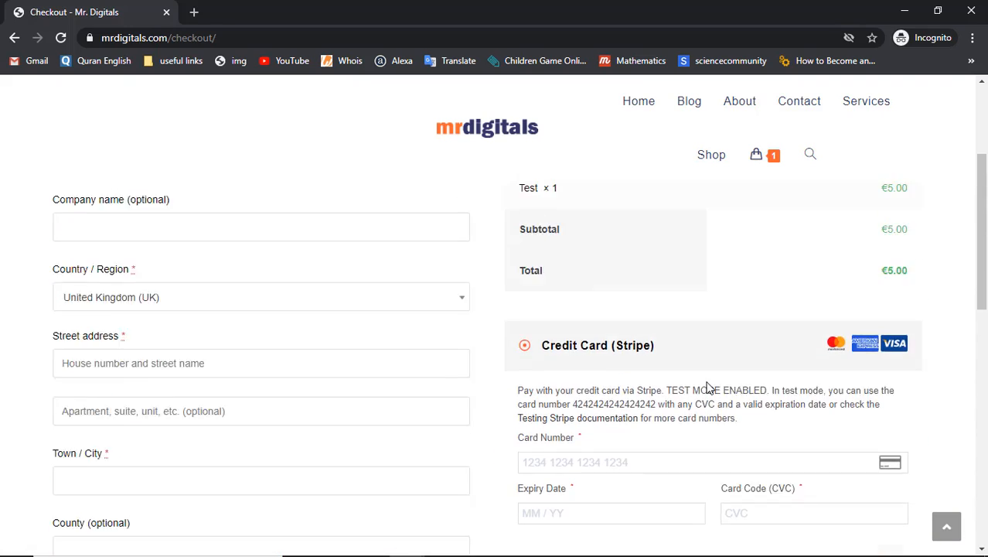
scroll(709, 388, "down", 8)
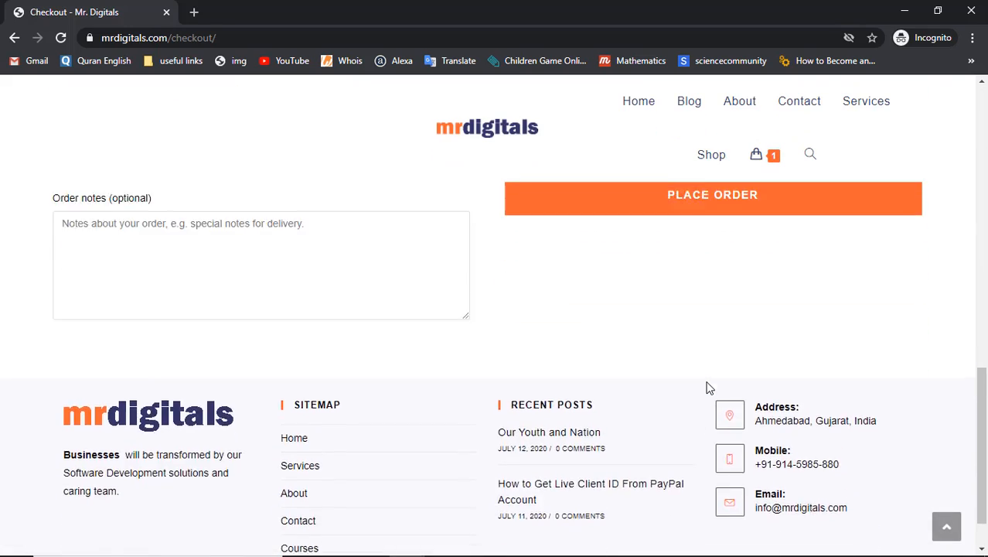
scroll(709, 387, "up", 2)
scroll(709, 387, "up", 5)
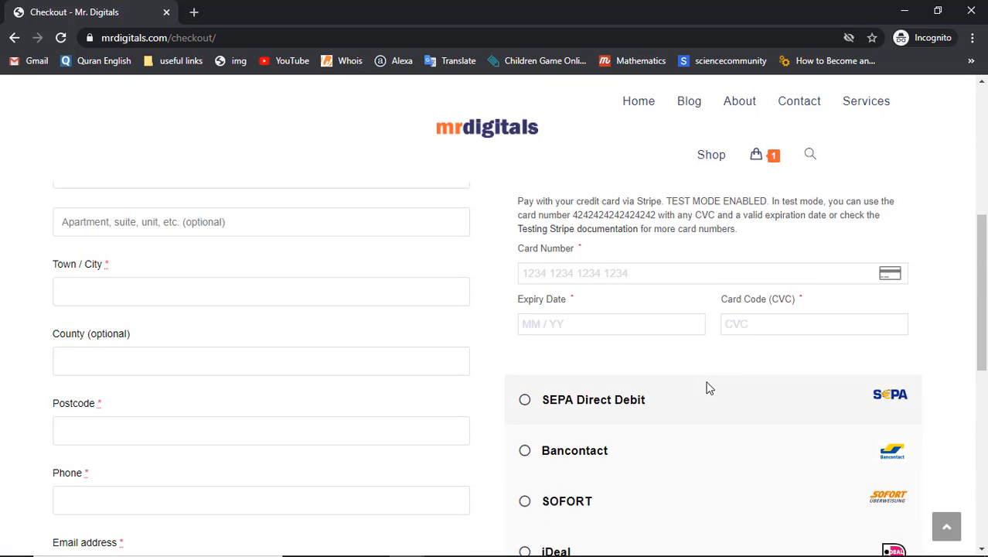
scroll(709, 387, "down", 3)
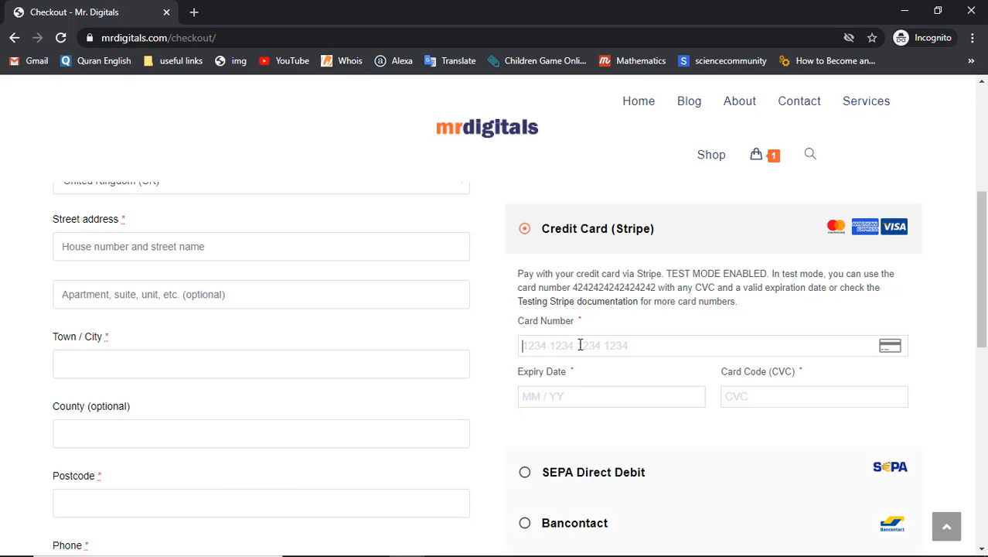
key("alt+Tab")
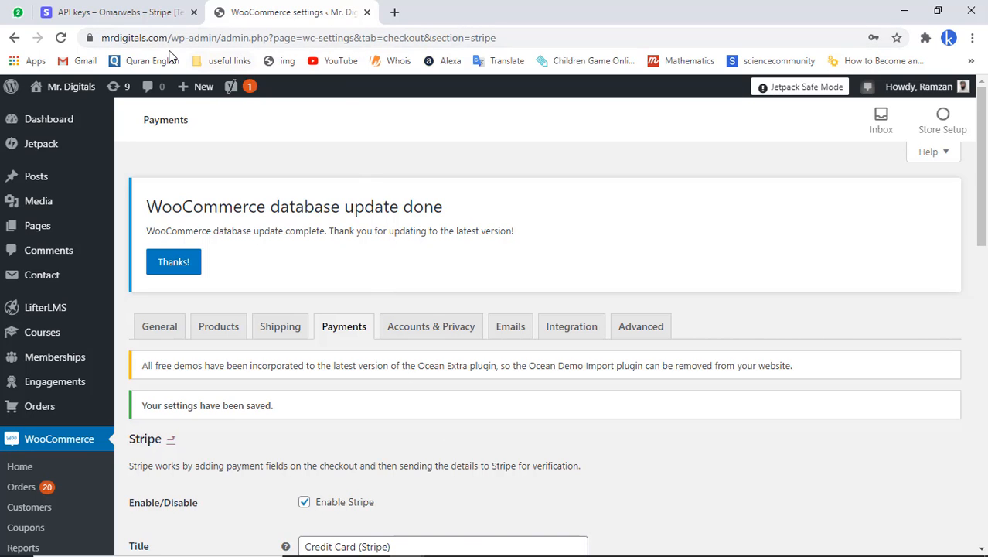
scroll(364, 398, "down", 3)
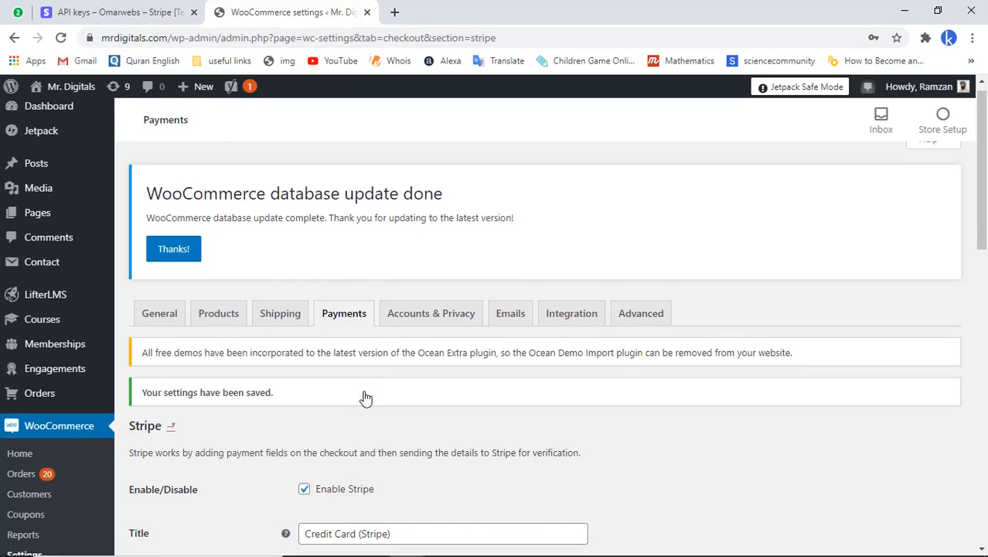
scroll(366, 397, "down", 1)
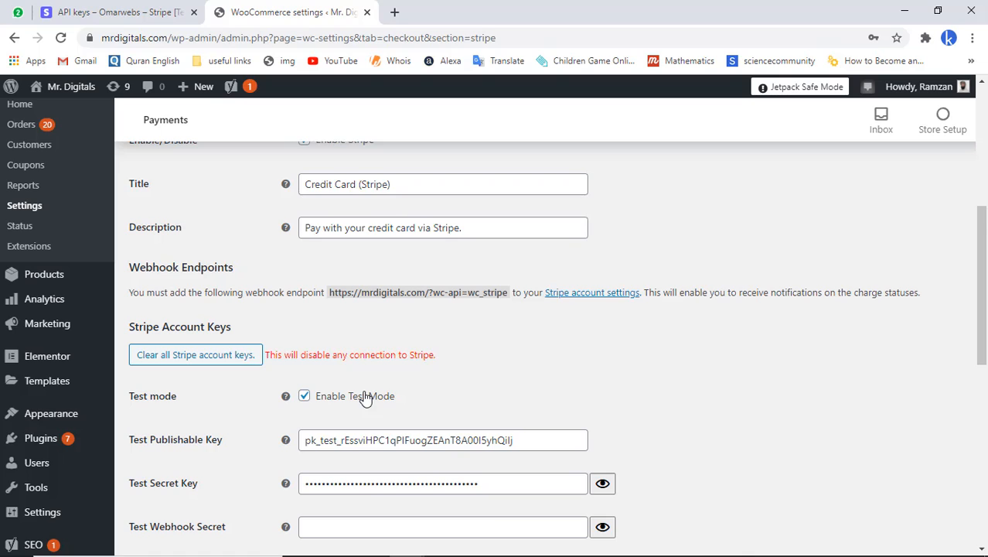
scroll(366, 397, "down", 1)
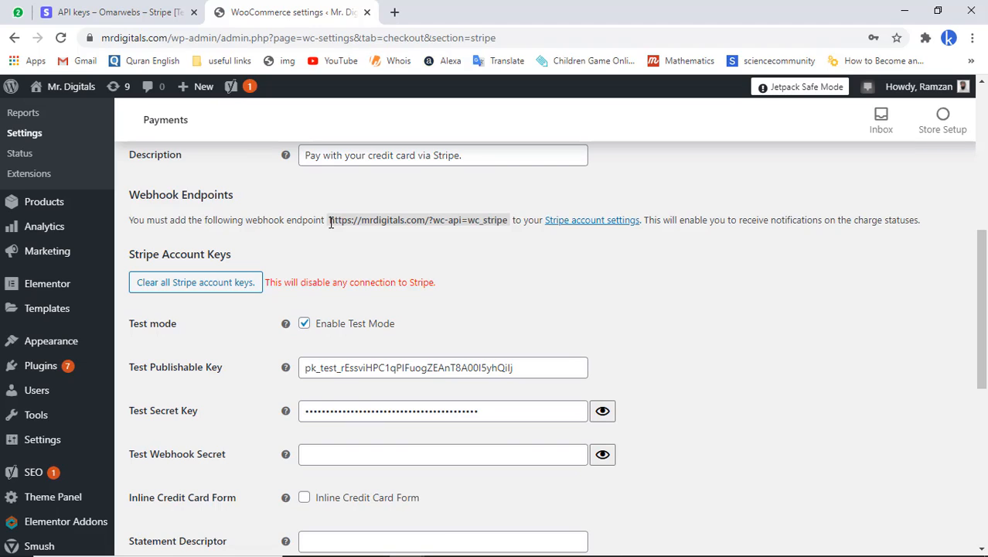
left_click_drag(331, 222, 509, 223)
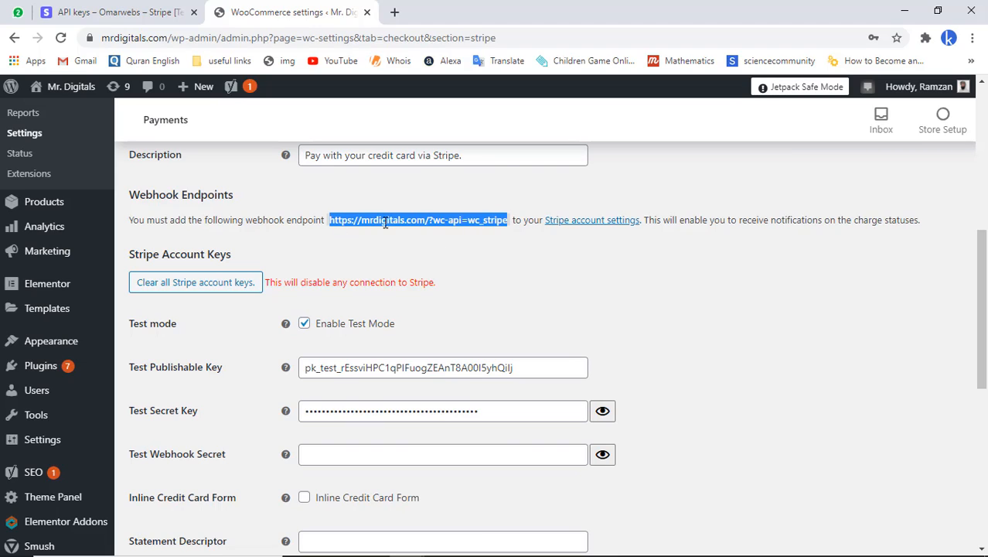
right_click(473, 221)
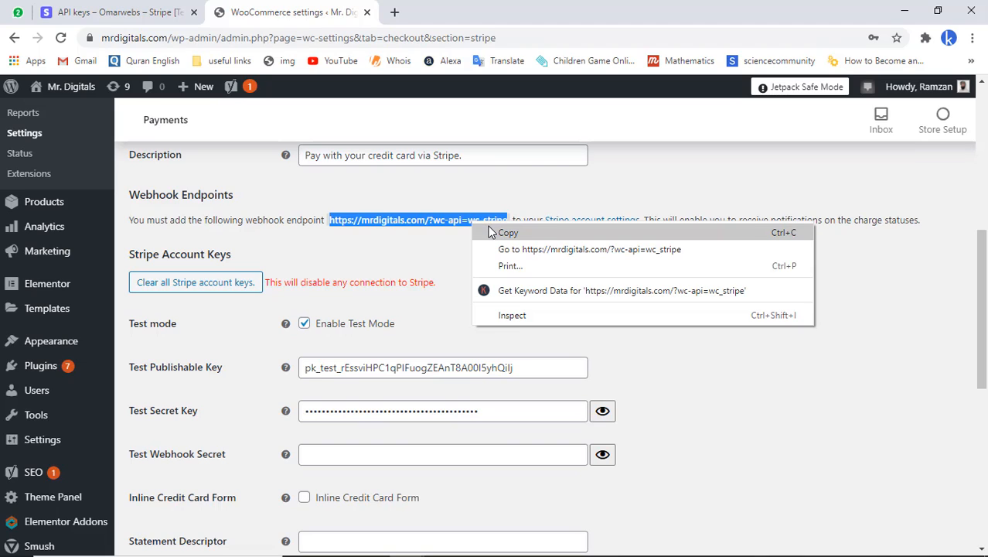
left_click(489, 235)
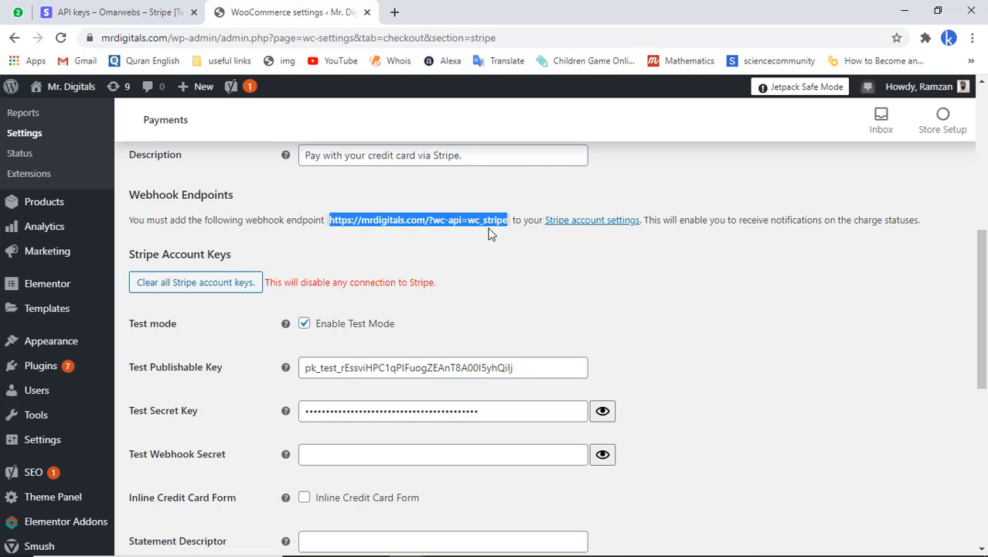
left_click(151, 7)
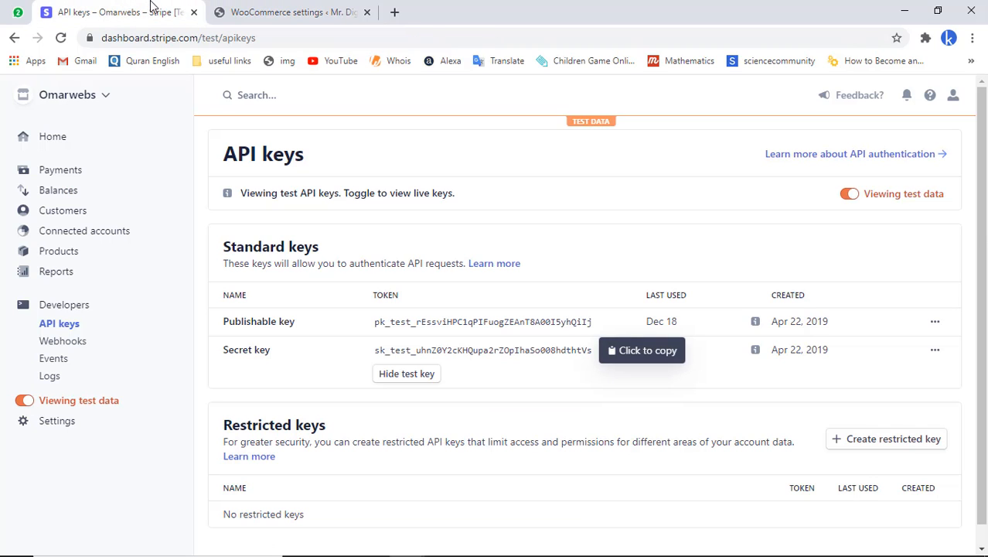
Go to Stripe's Webhooks page and start adding a new endpoint.
left_click(62, 343)
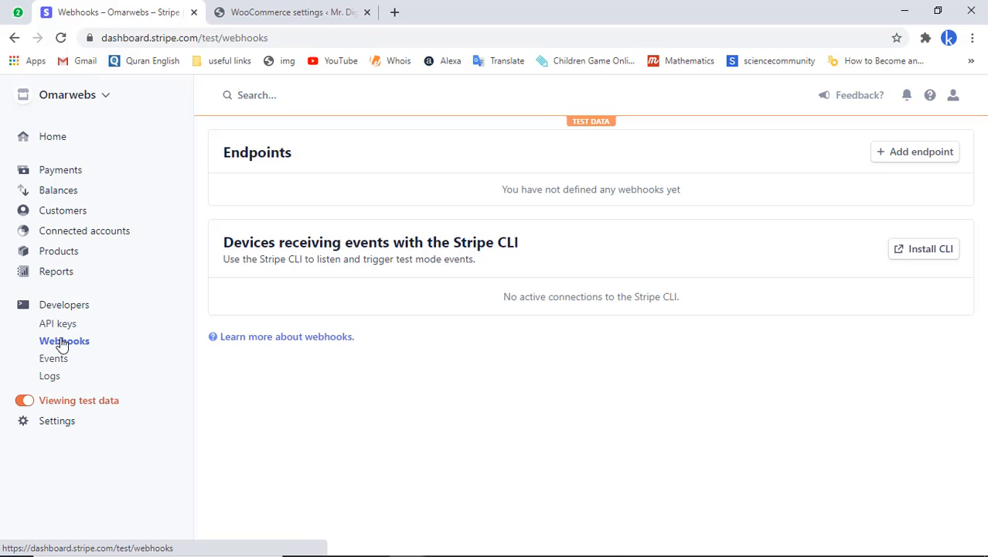
left_click(917, 160)
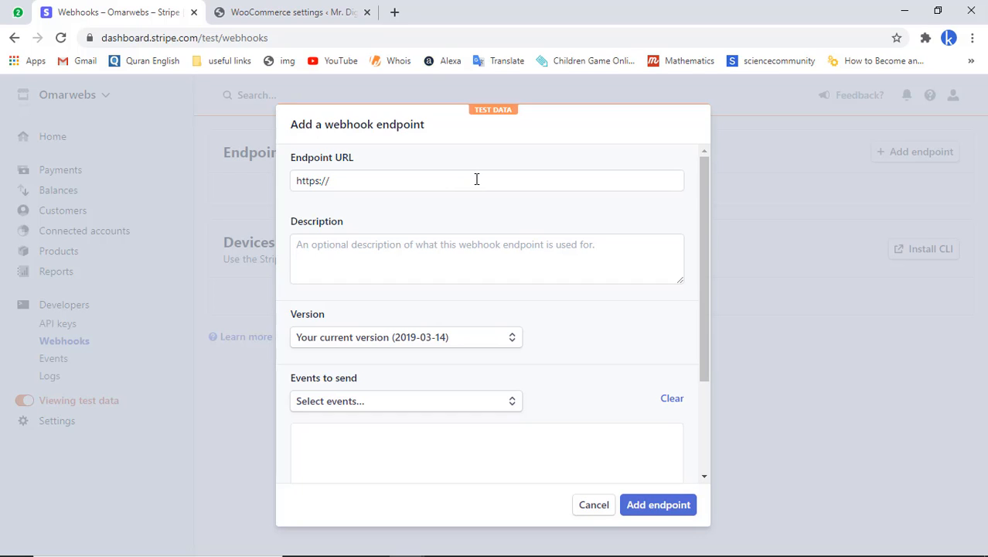
left_click_drag(476, 180, 279, 187)
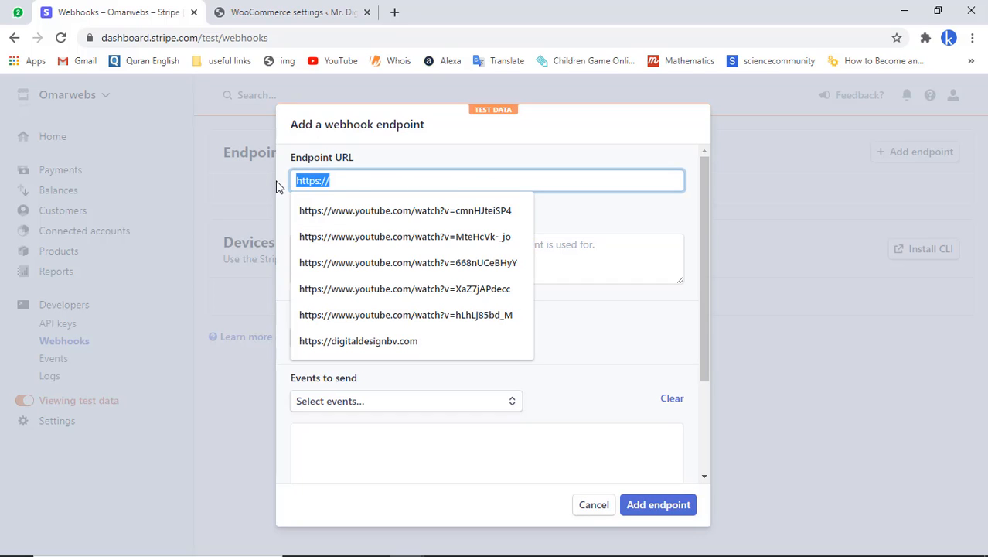
key("ctrl+v")
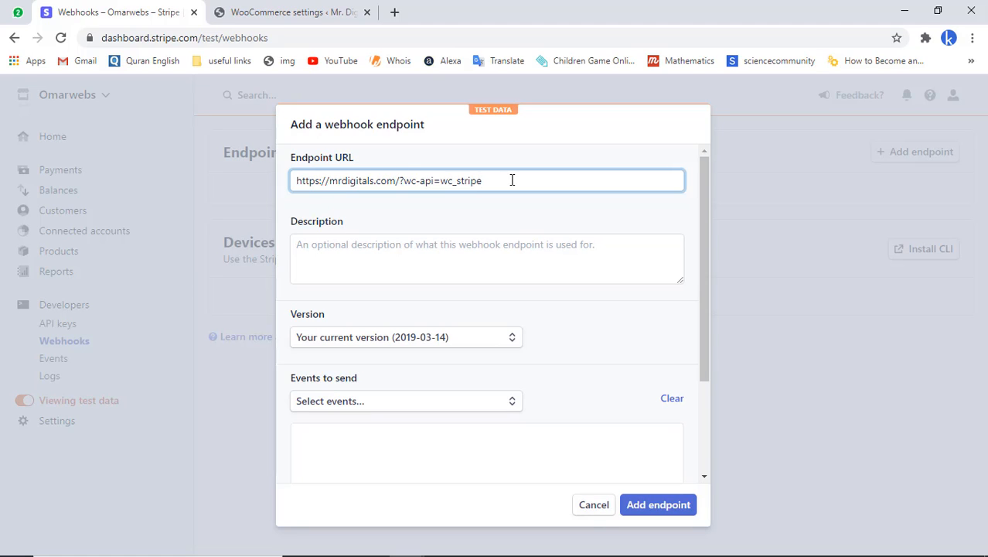
left_click(399, 255)
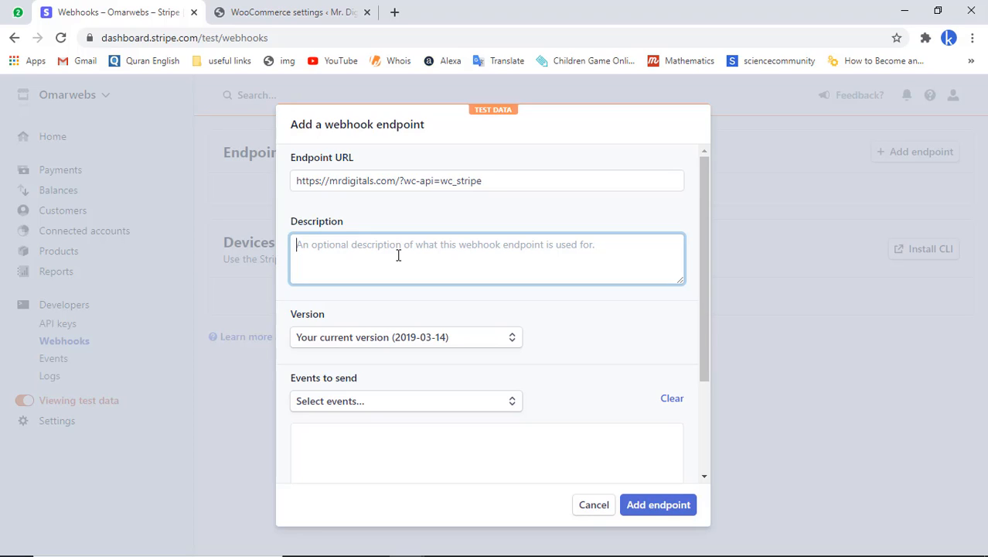
type("s")
key("BackSpace")
type("mr")
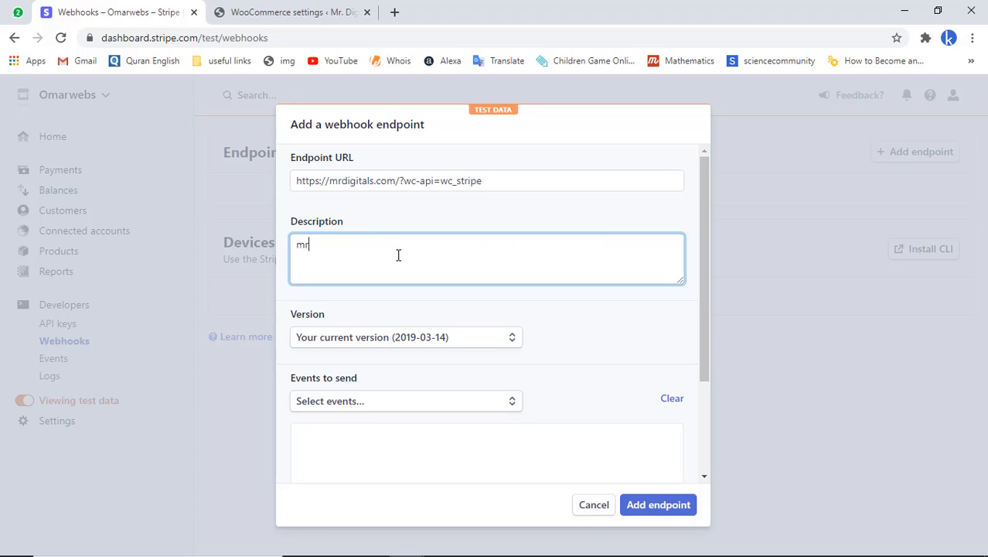
type("digitals webh")
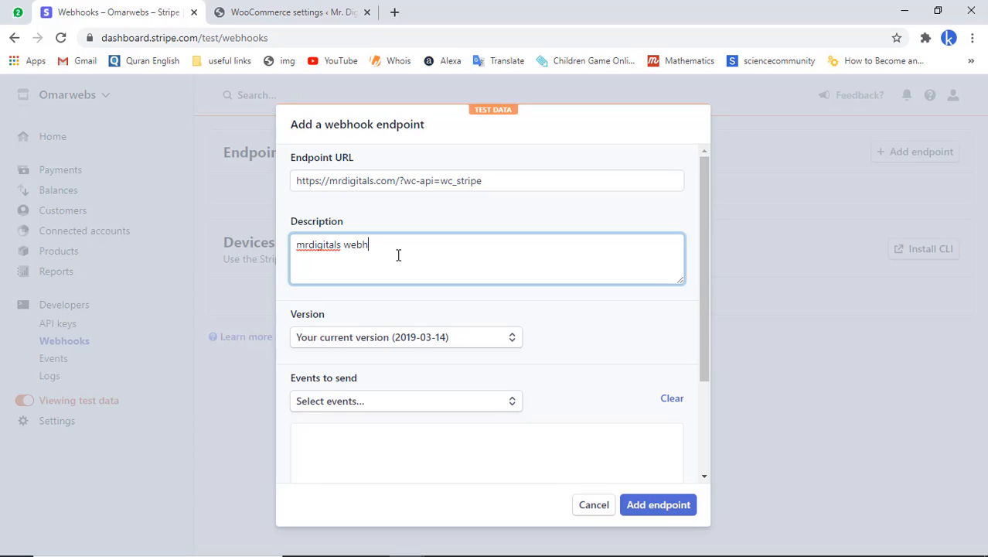
type("ook")
Add charge.succeeded to the webhook's events to send.
scroll(562, 363, "down", 3)
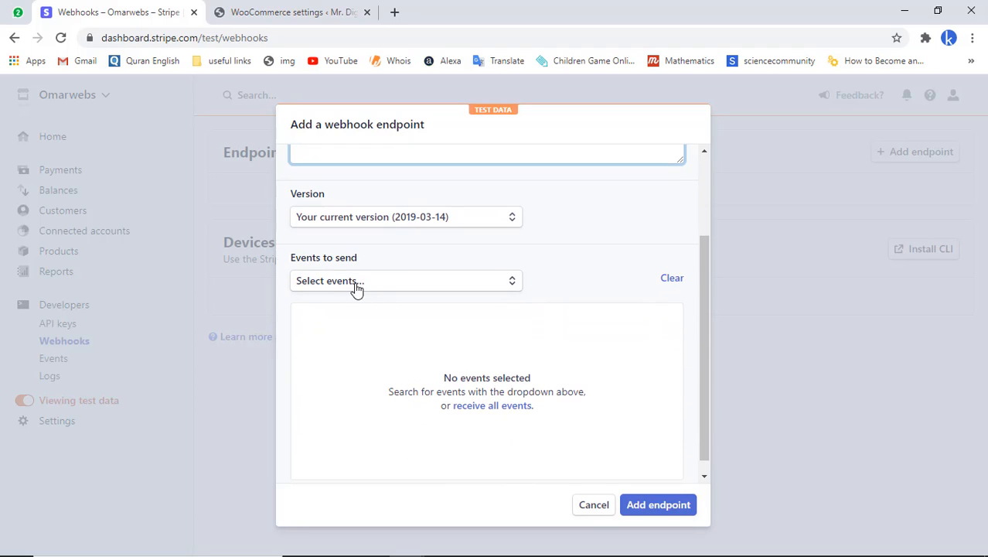
scroll(437, 256, "down", 1)
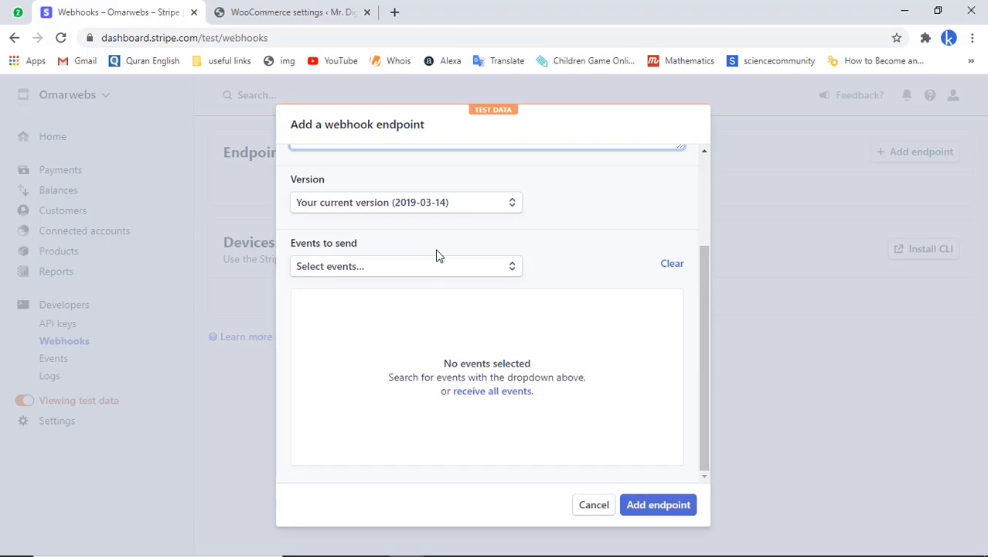
left_click(496, 272)
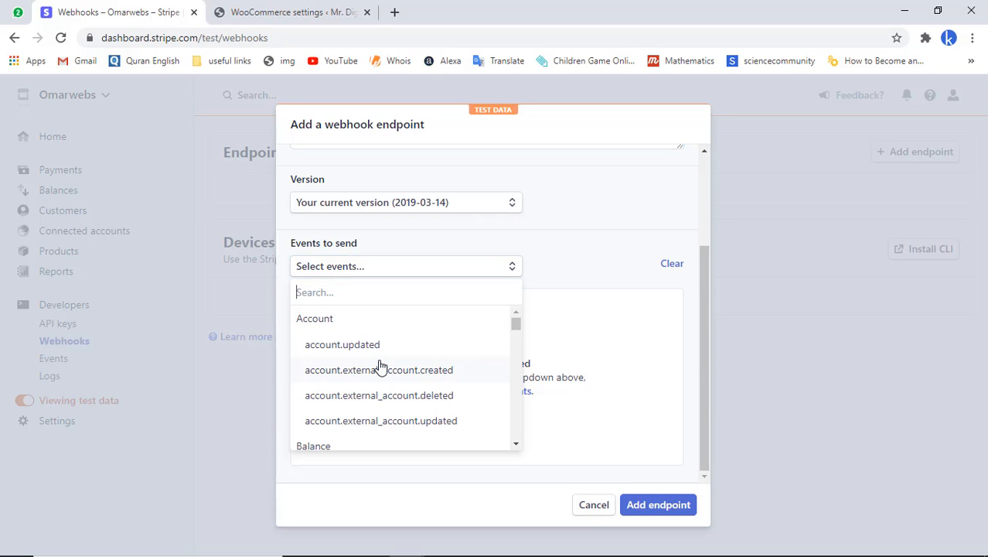
scroll(381, 367, "down", 1)
scroll(380, 366, "down", 3)
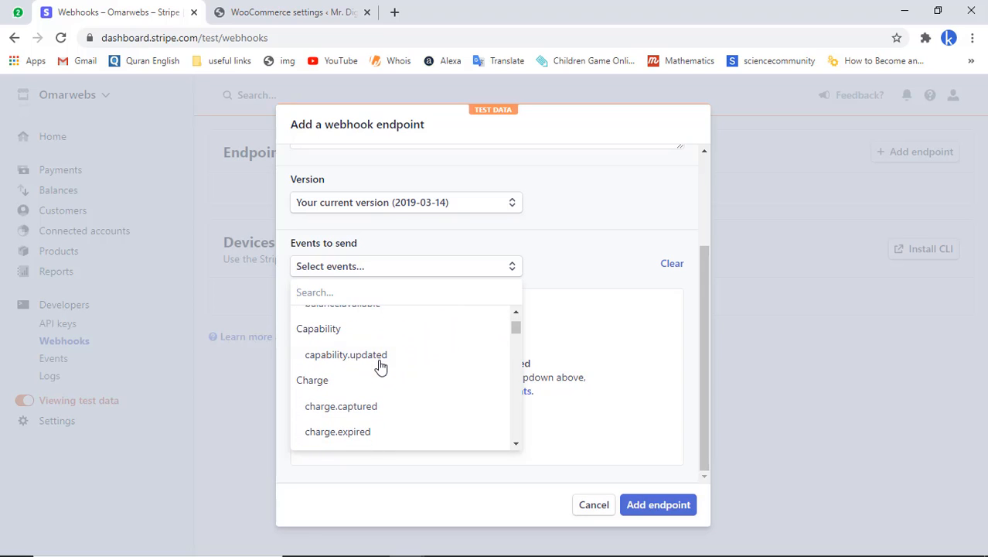
scroll(380, 366, "up", 1)
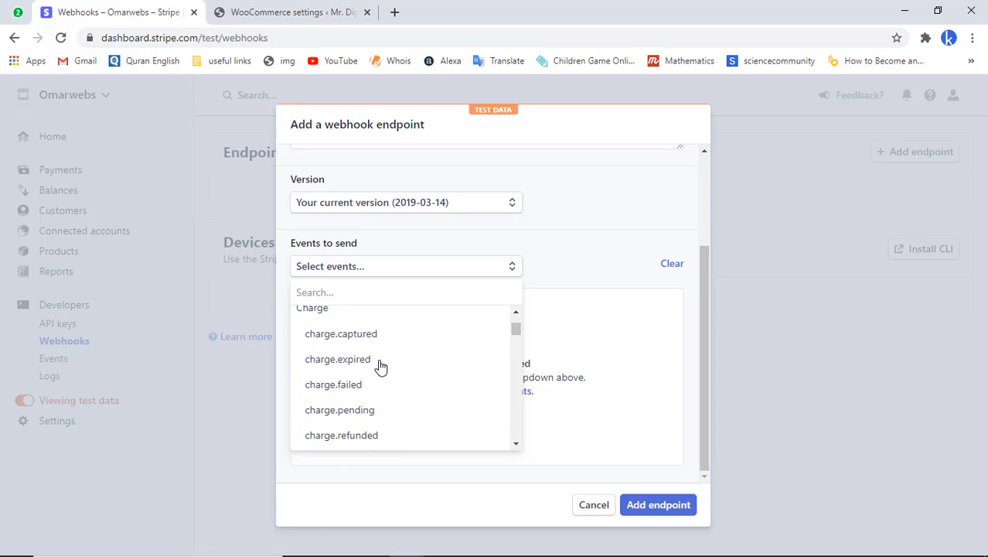
scroll(381, 367, "down", 1)
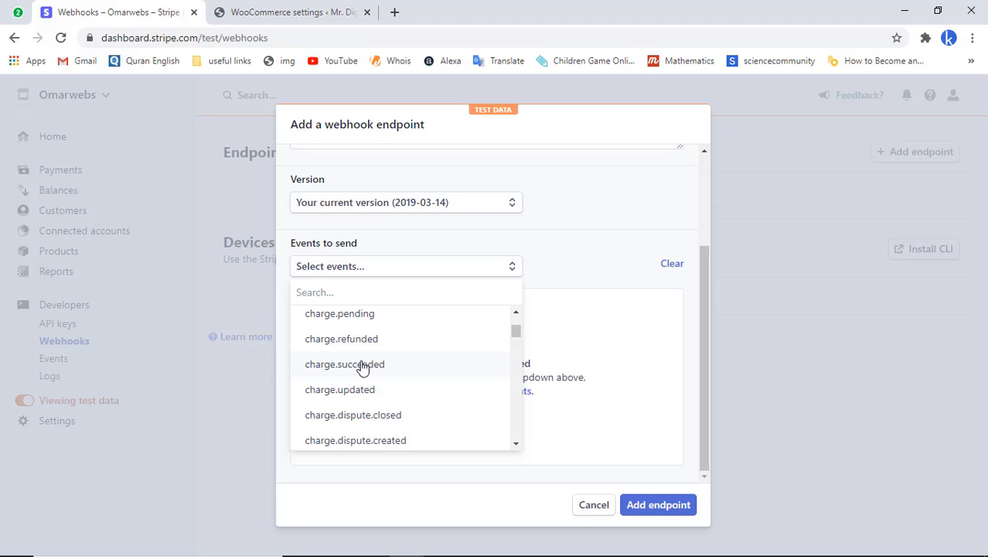
left_click(361, 366)
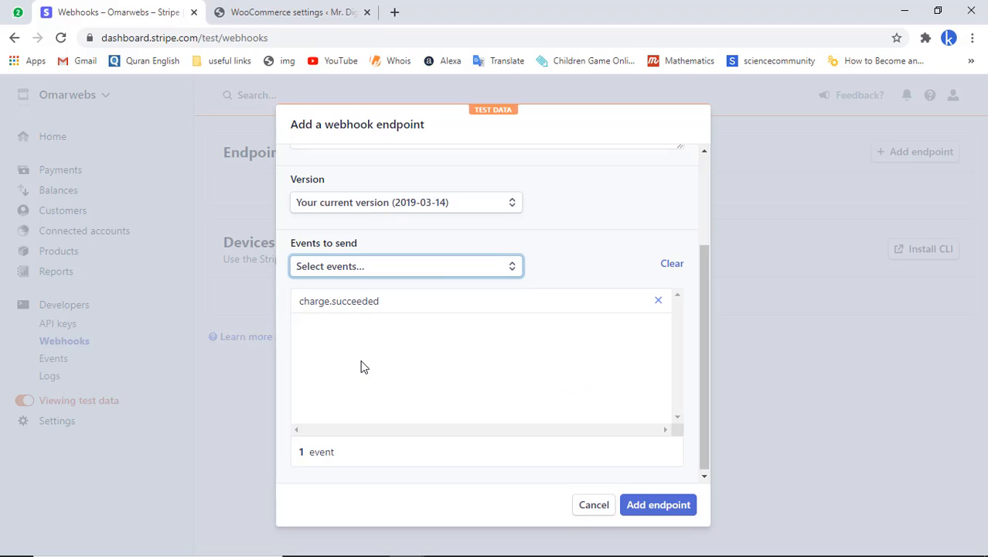
Add source.chargeable as a second event to send.
left_click(443, 277)
scroll(369, 372, "down", 20)
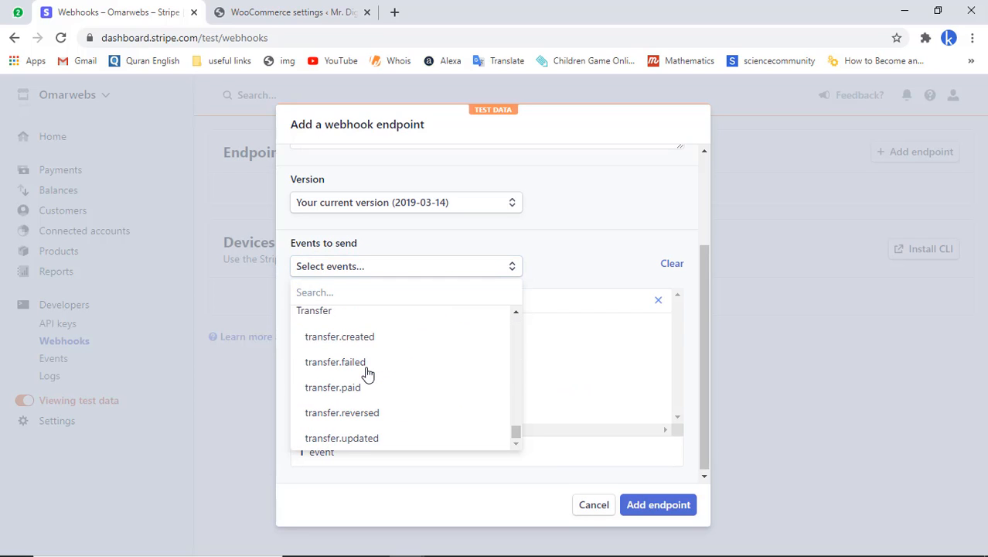
scroll(368, 373, "up", 5)
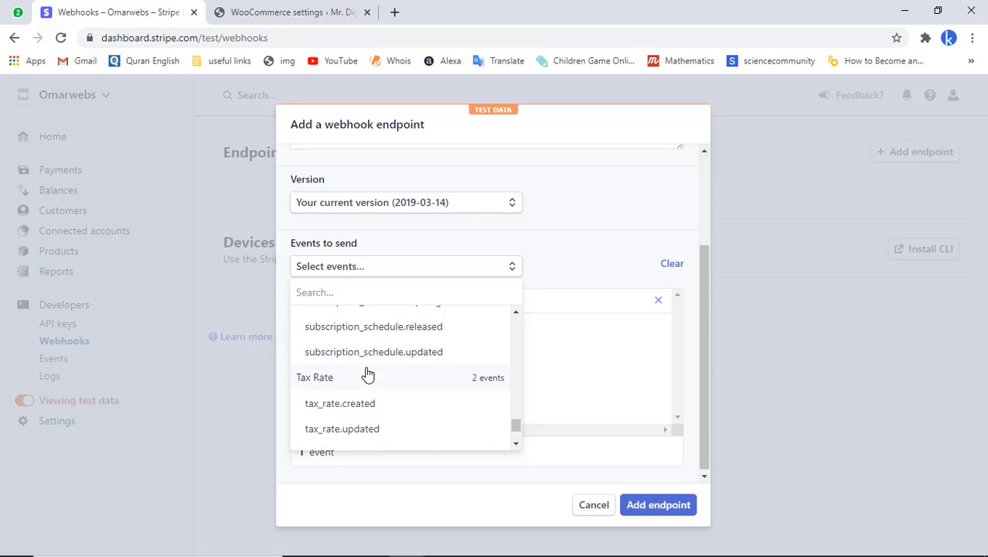
scroll(368, 373, "up", 4)
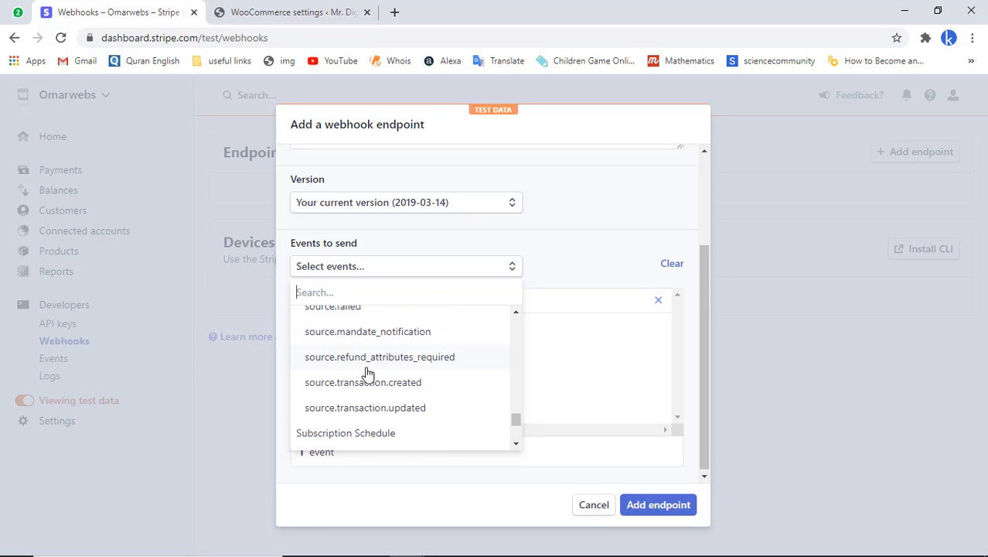
scroll(364, 375, "up", 3)
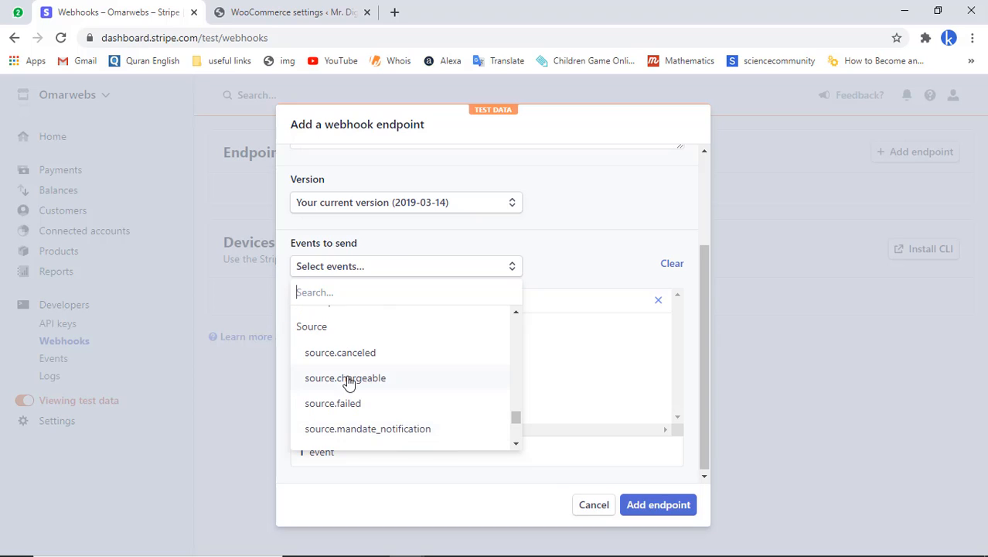
left_click(348, 380)
Add payment_intent.succeeded as the third event to send.
left_click(414, 269)
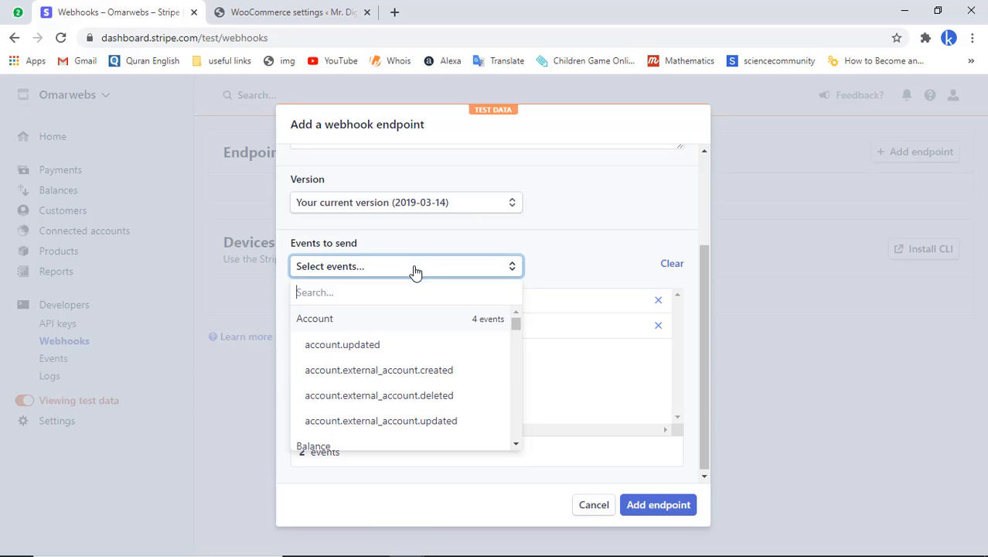
scroll(371, 377, "down", 15)
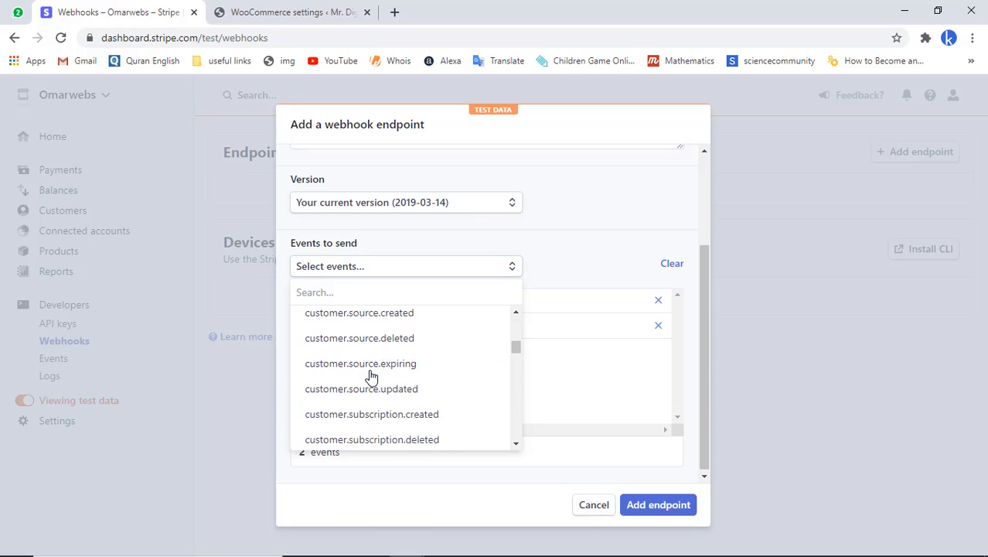
scroll(370, 377, "down", 10)
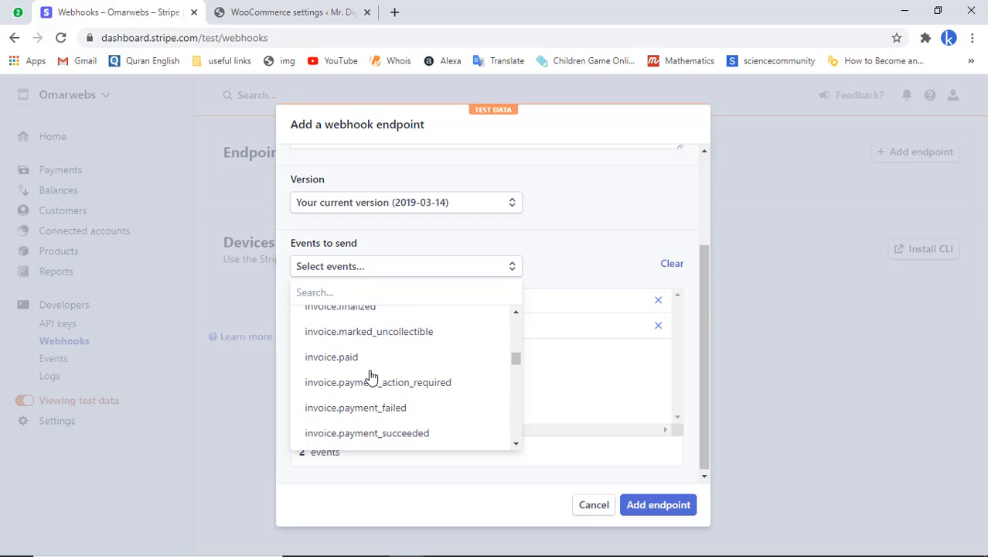
scroll(371, 378, "down", 5)
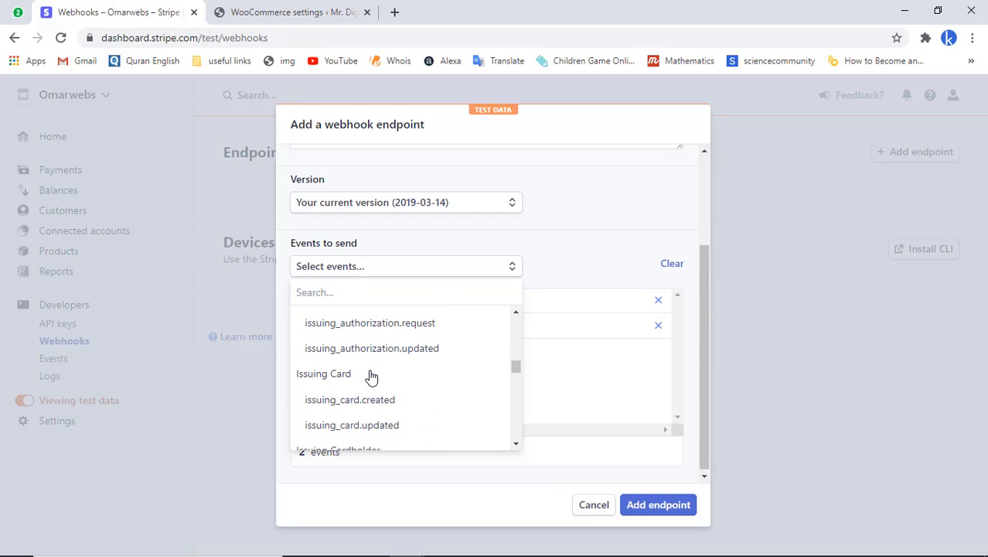
scroll(371, 378, "down", 5)
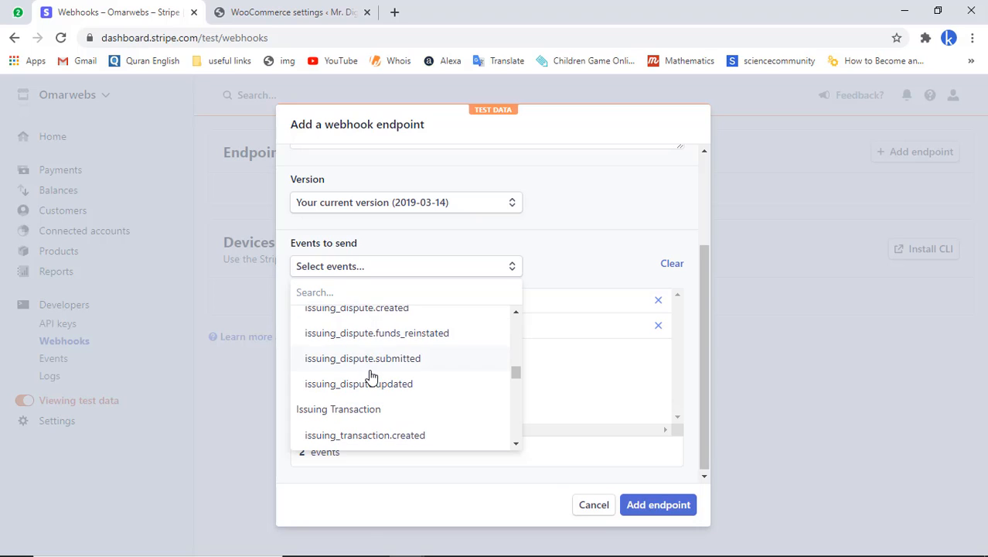
scroll(370, 378, "down", 5)
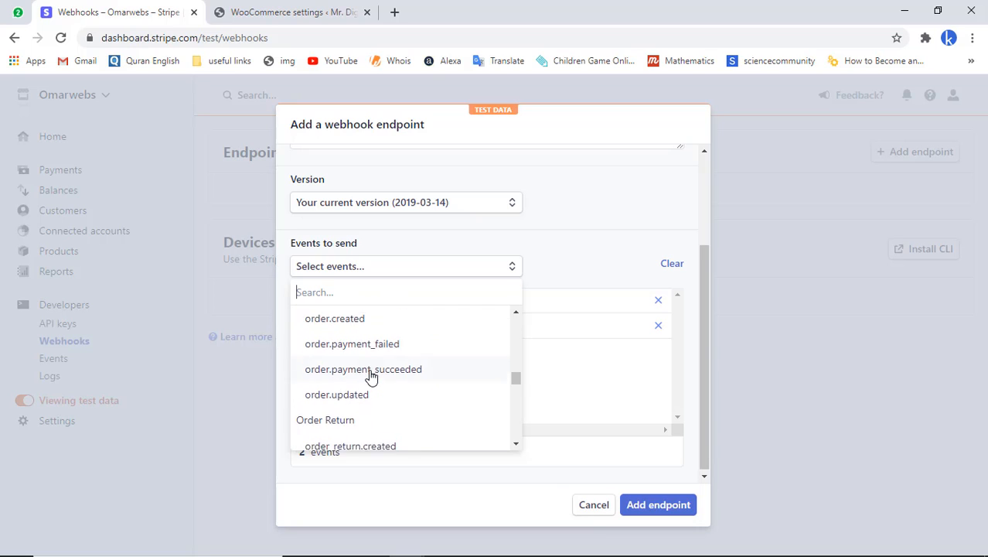
scroll(370, 377, "down", 3)
scroll(370, 377, "down", 1)
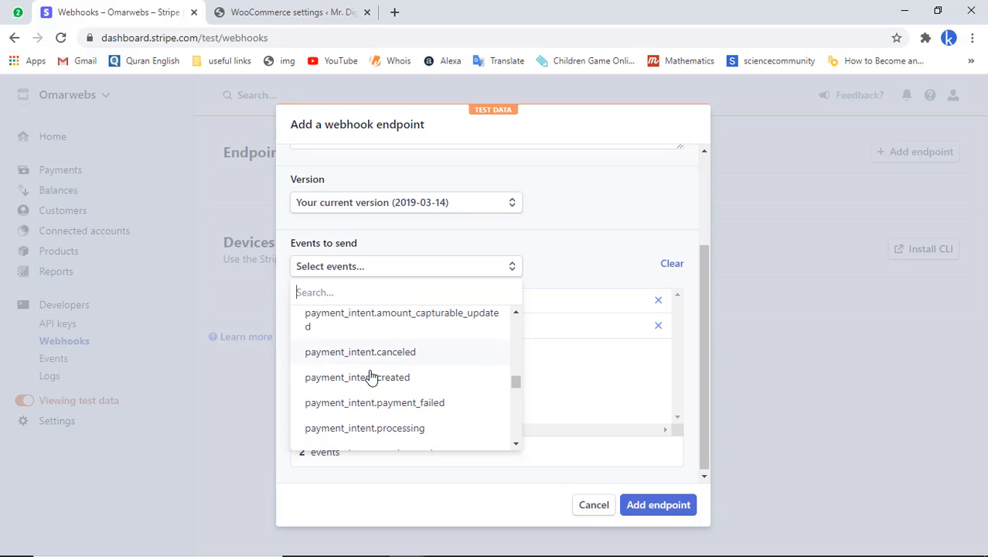
scroll(363, 399, "up", 2)
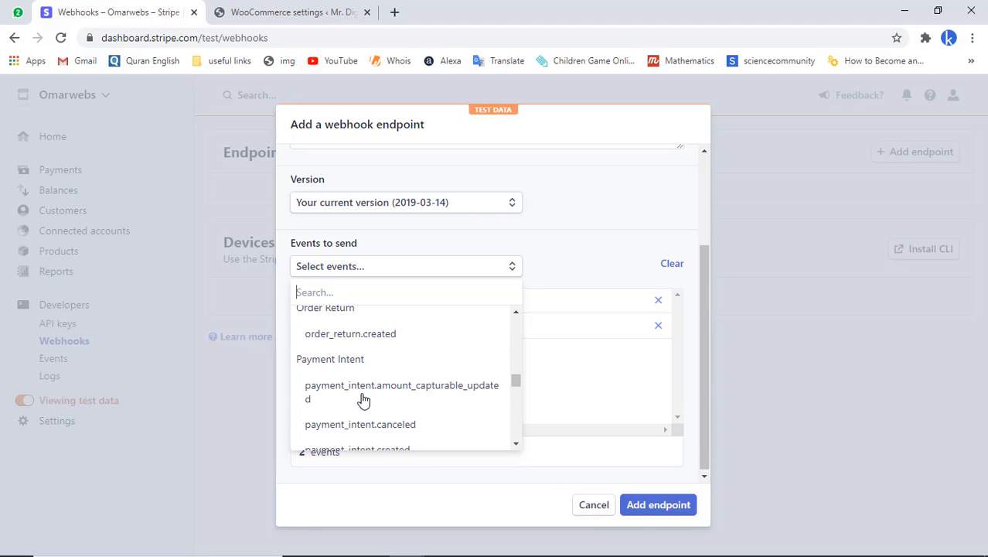
scroll(364, 399, "down", 2)
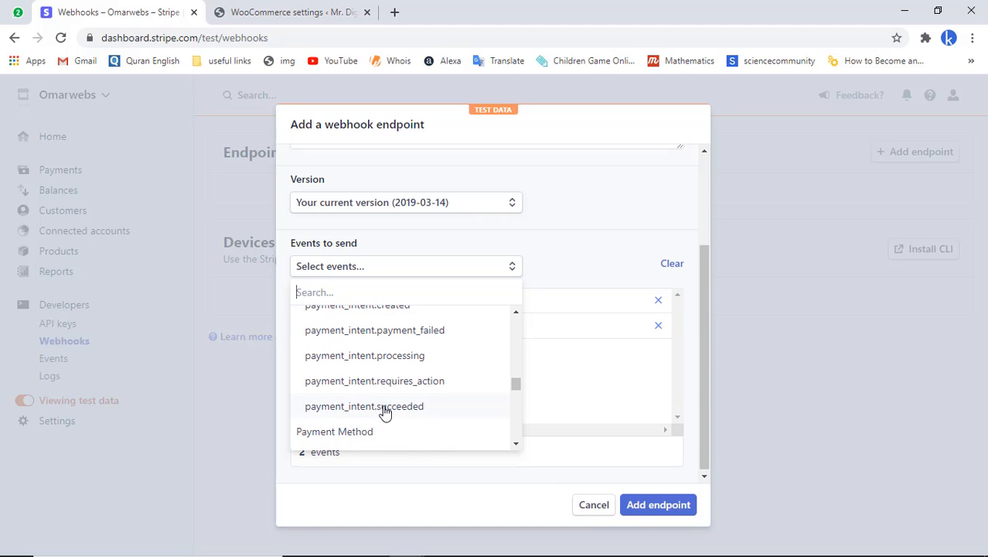
left_click(385, 407)
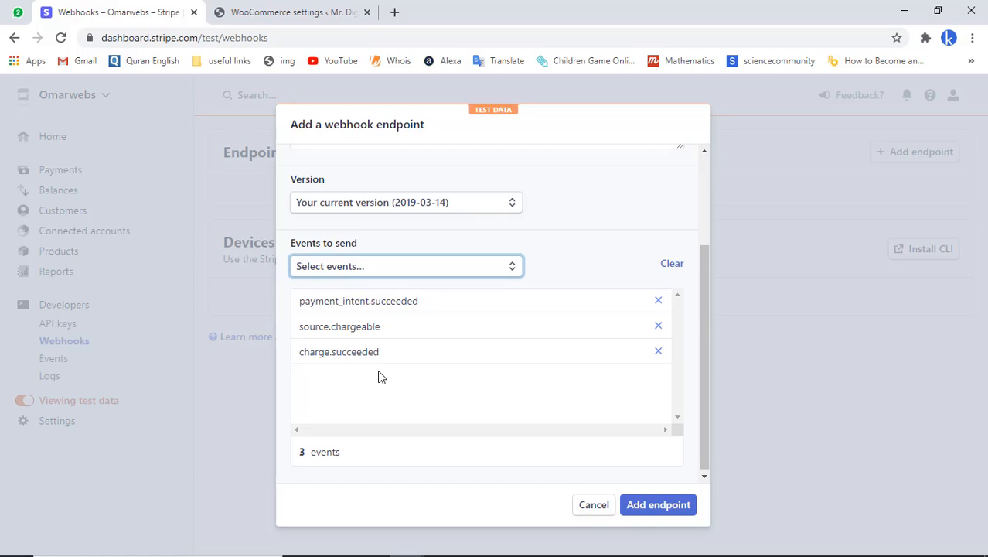
Create the wc_stripe webhook endpoint and review its listed event types.
left_click(659, 514)
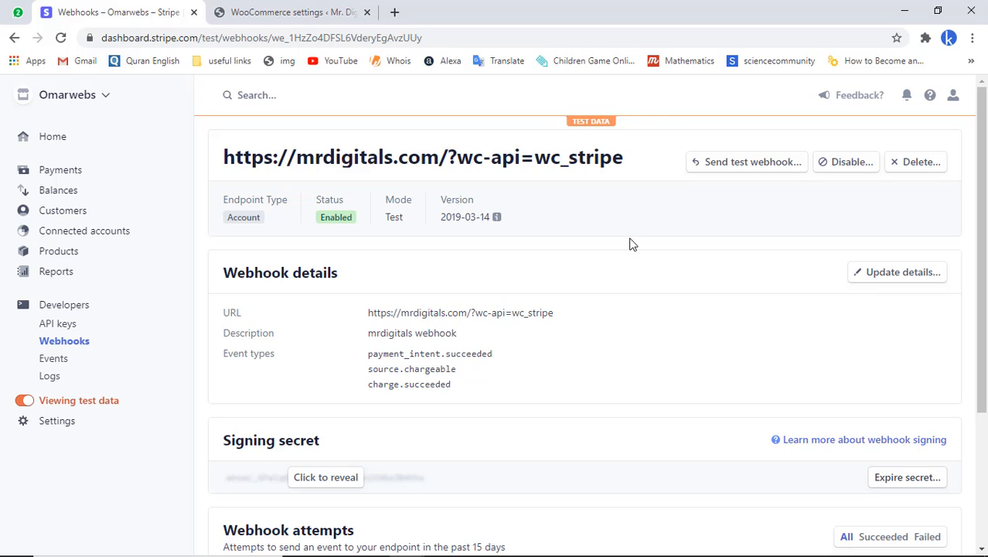
scroll(630, 245, "down", 3)
scroll(630, 244, "up", 2)
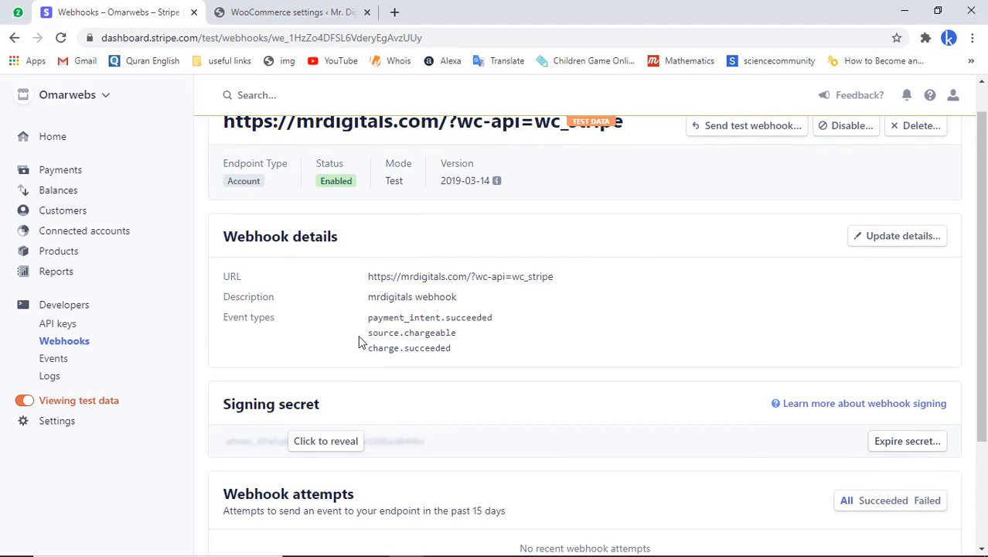
left_click_drag(368, 314, 468, 348)
left_click(468, 348)
scroll(468, 349, "up", 1)
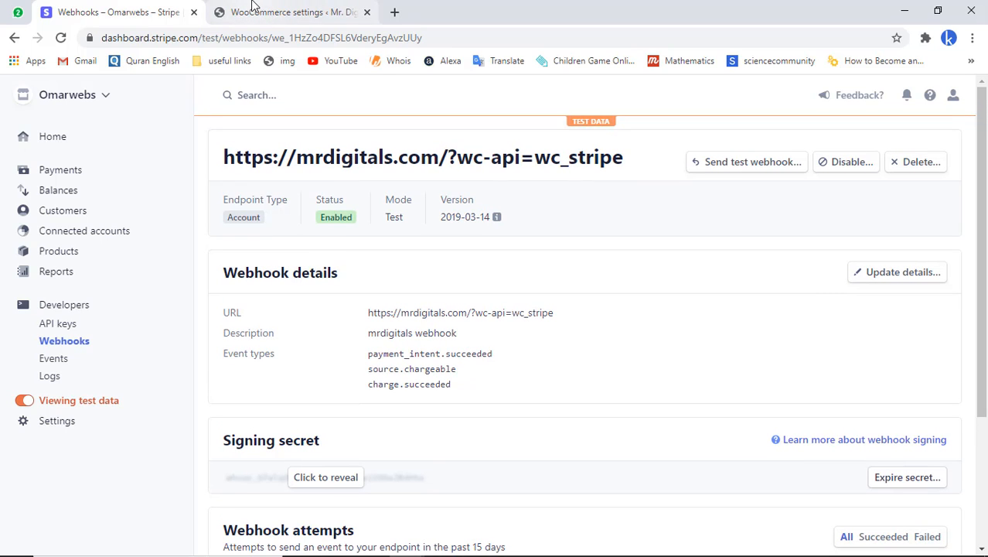
scroll(761, 315, "down", 3)
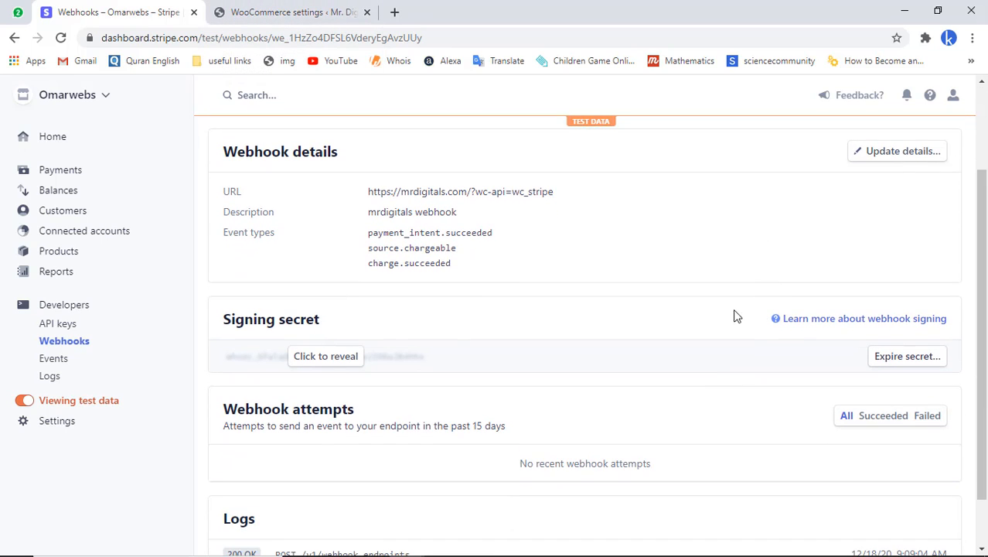
Reveal and copy the endpoint's signing secret, then return to the WooCommerce settings tab.
left_click(328, 361)
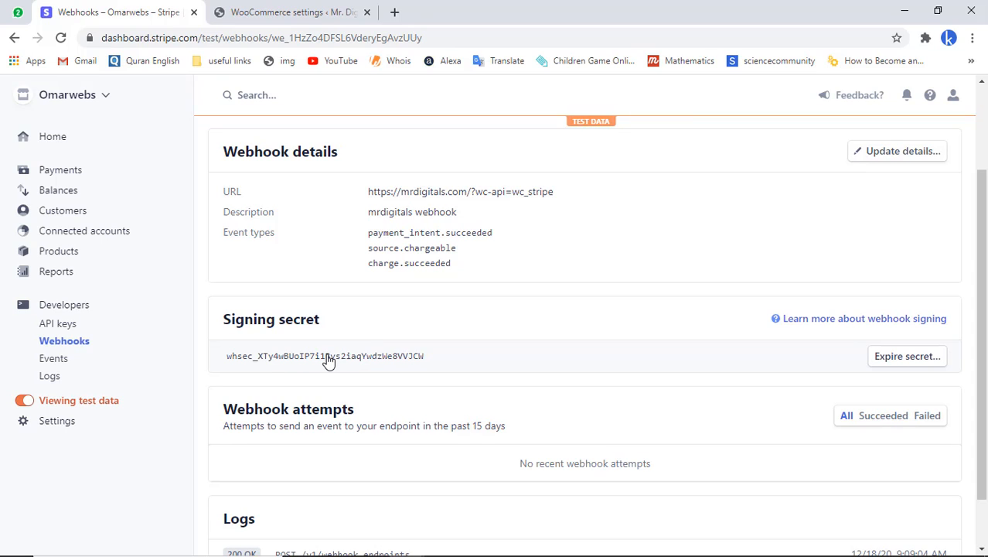
double_click(328, 356)
right_click(328, 356)
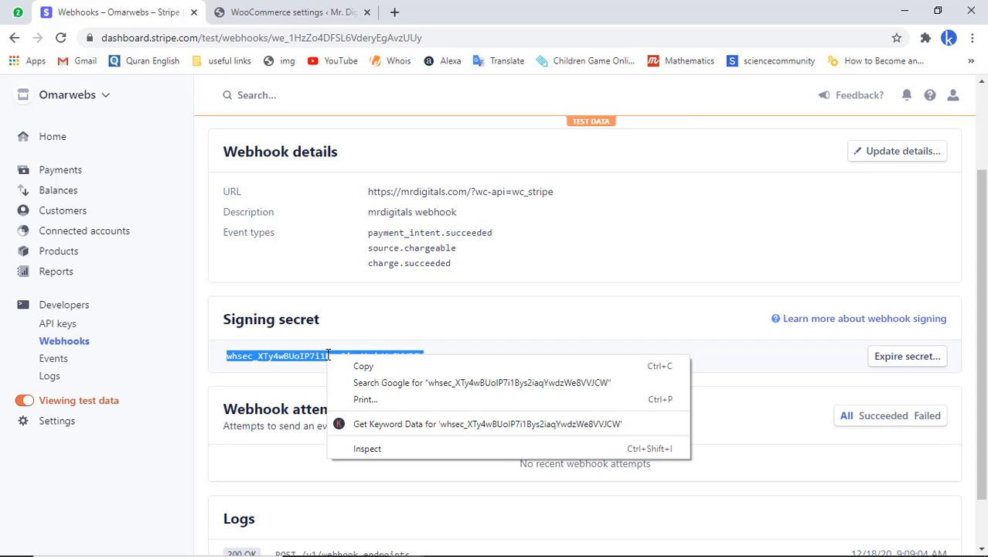
left_click(343, 366)
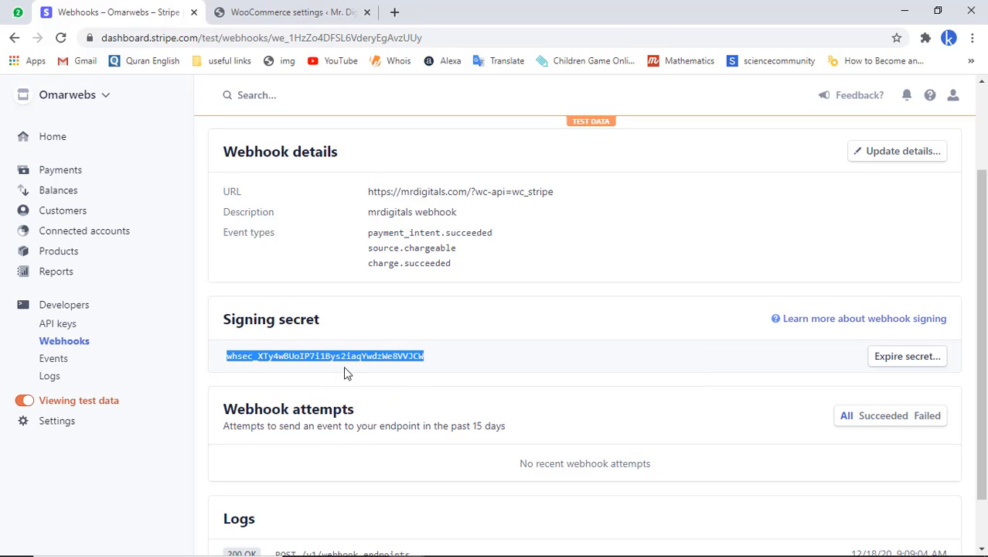
left_click(270, 10)
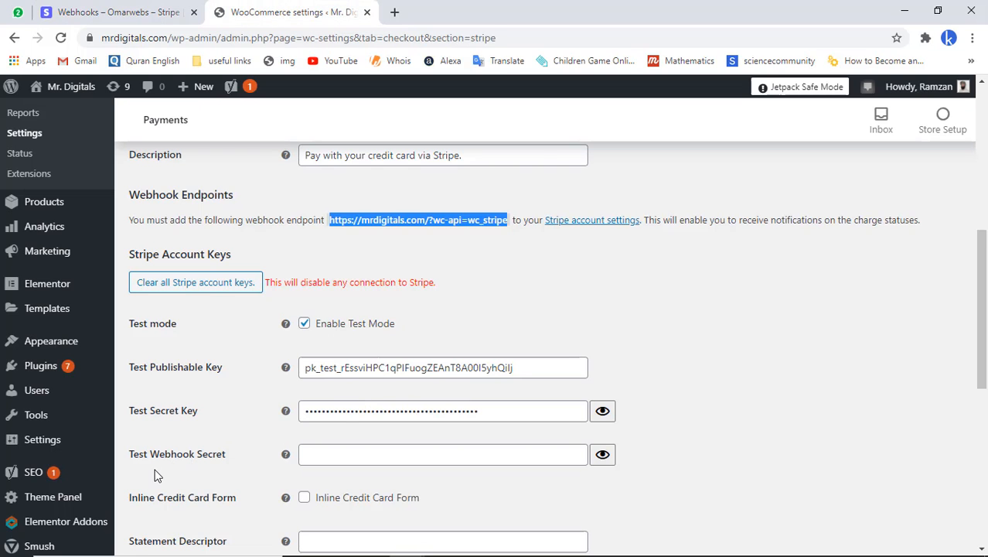
Paste the signing secret into Test Webhook Secret and save the Stripe gateway settings.
left_click(350, 454)
right_click(350, 455)
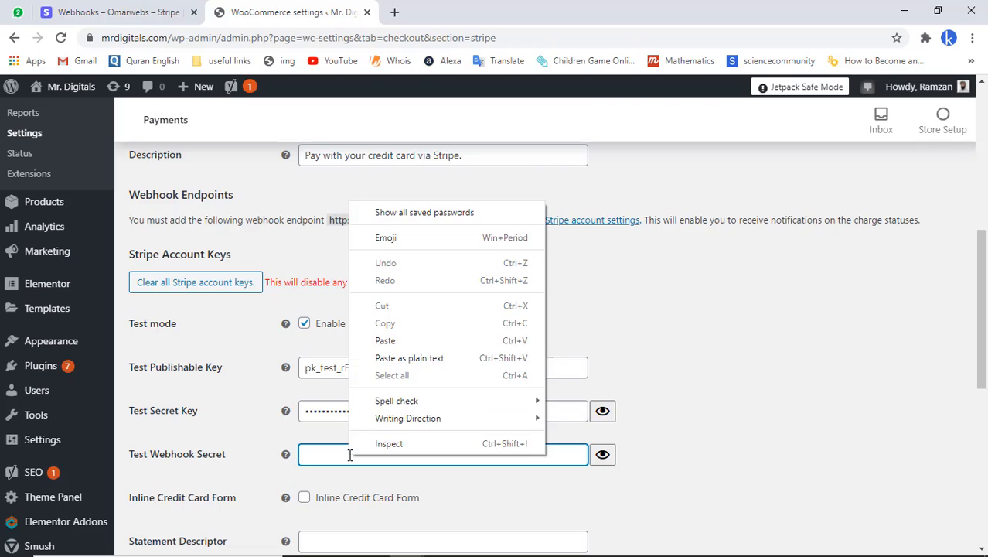
left_click(390, 340)
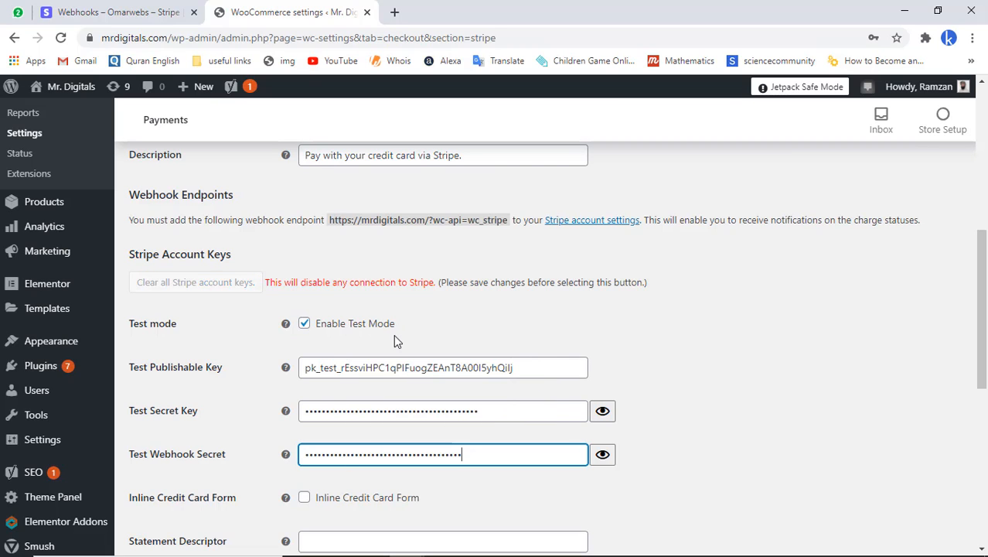
scroll(675, 345, "down", 2)
scroll(675, 344, "down", 4)
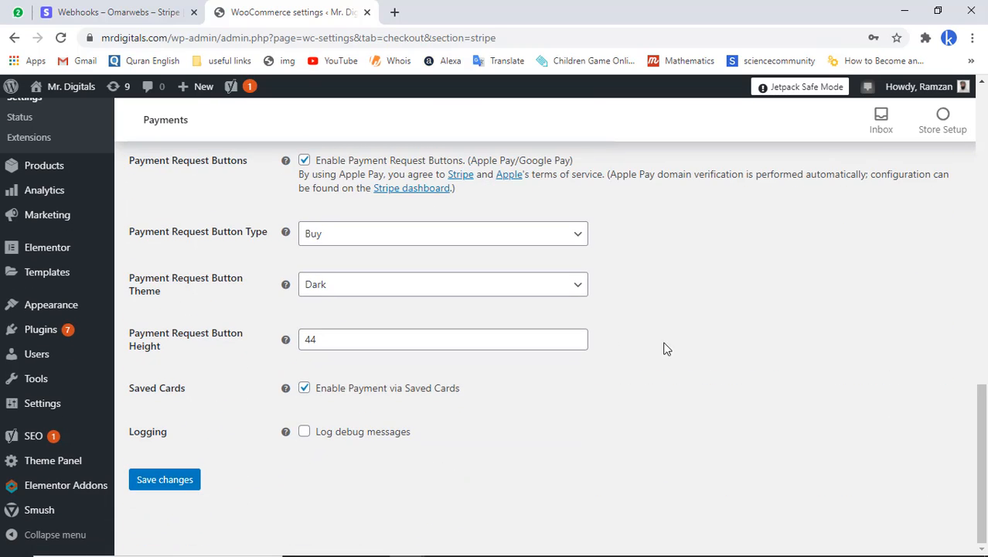
left_click(171, 494)
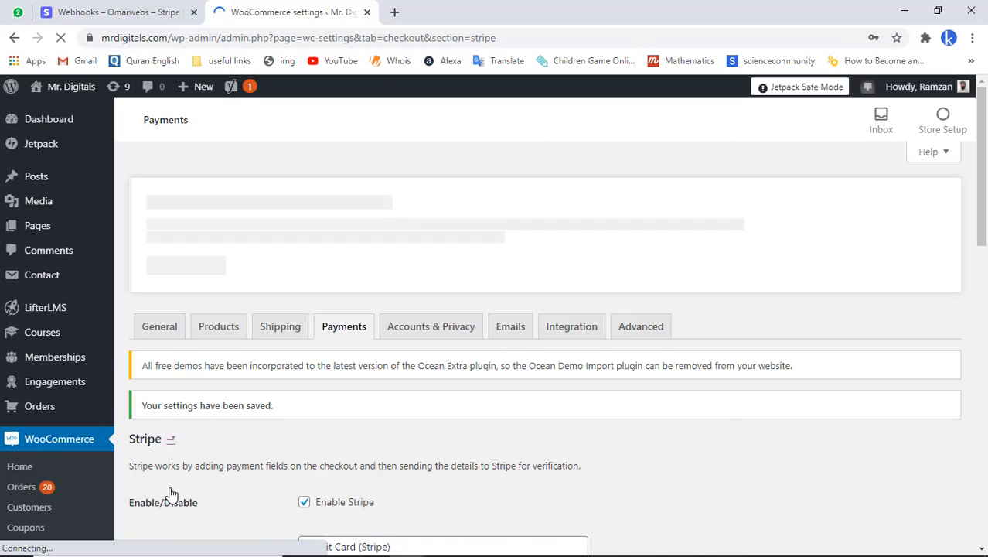
key("alt+Tab")
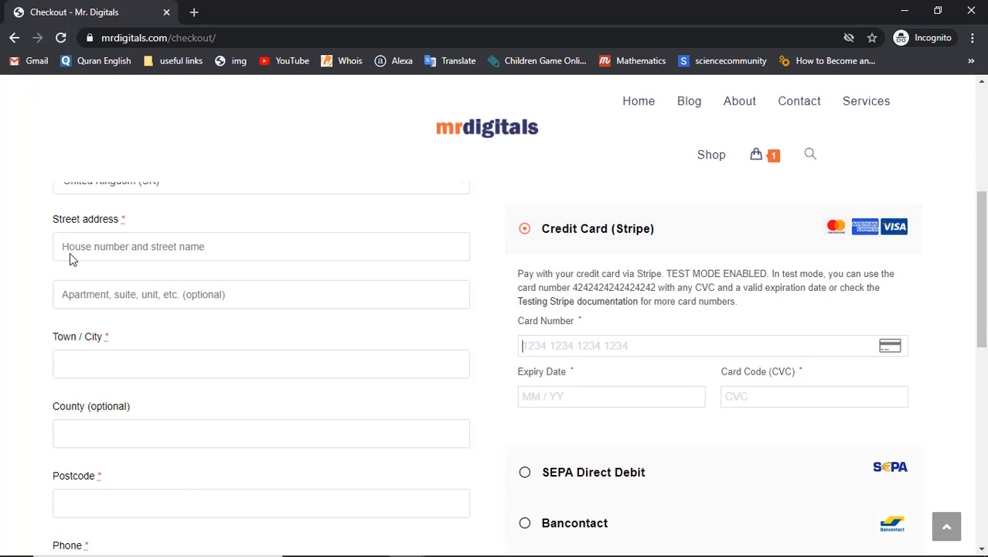
Reload the checkout, autofill the billing details from a saved address and enter the customer's email.
left_click(59, 45)
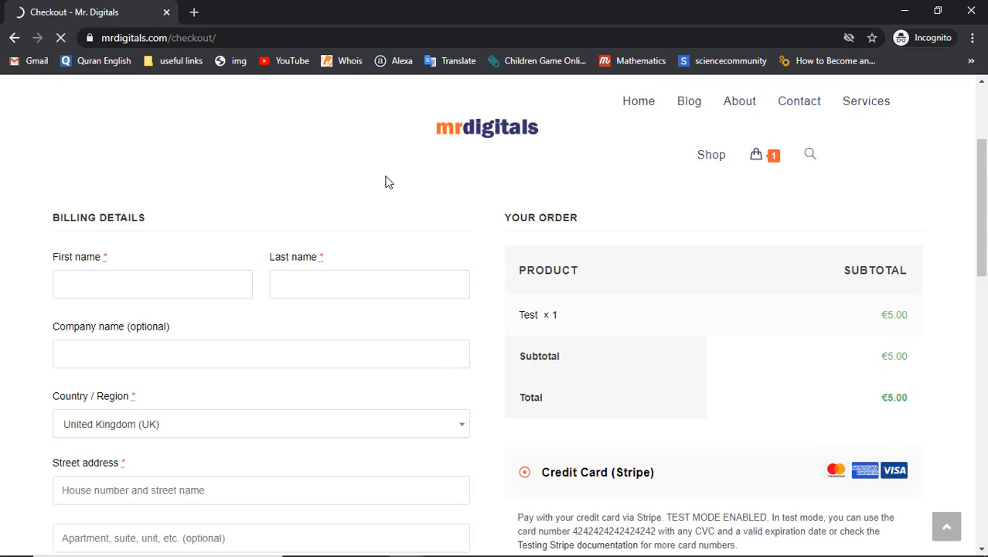
left_click(160, 388)
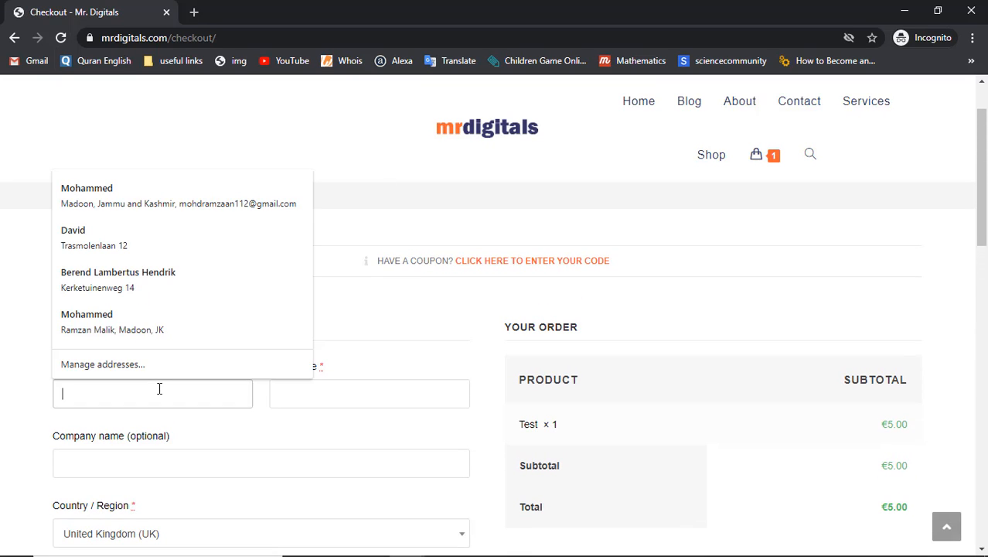
left_click(114, 235)
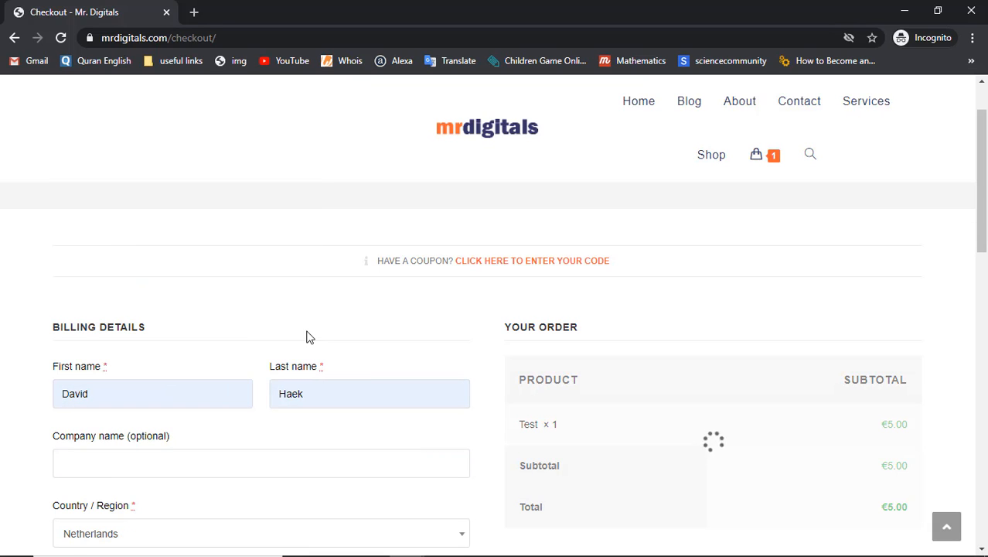
scroll(307, 336, "down", 9)
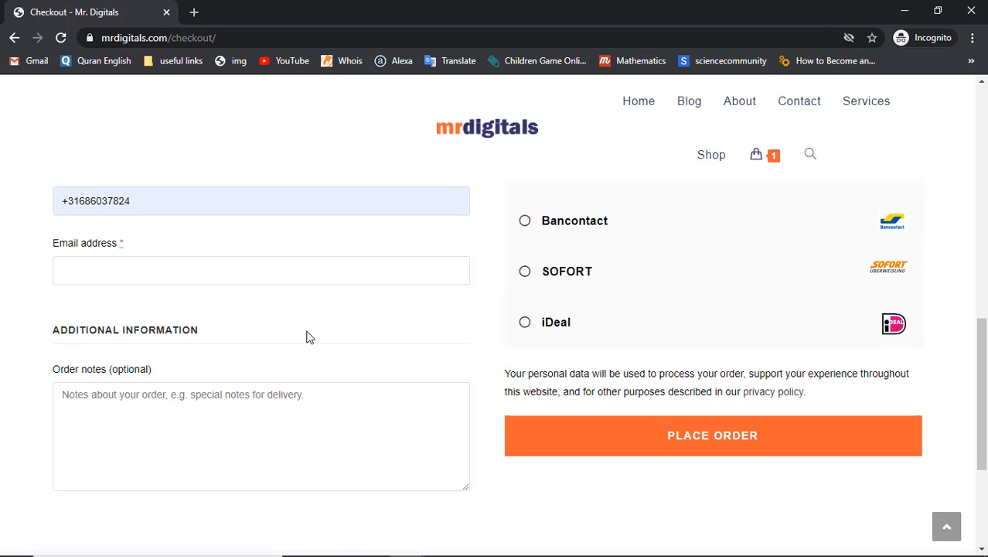
left_click(154, 264)
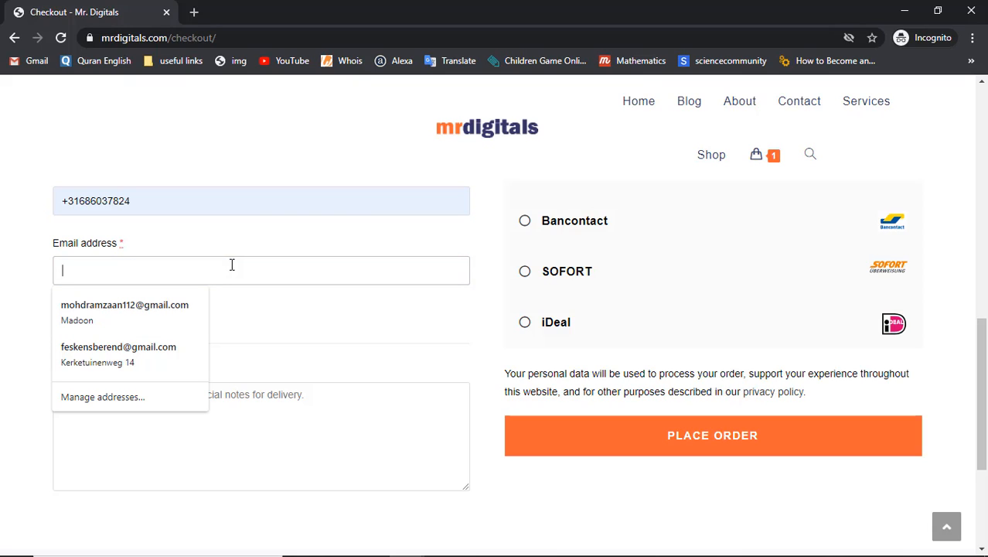
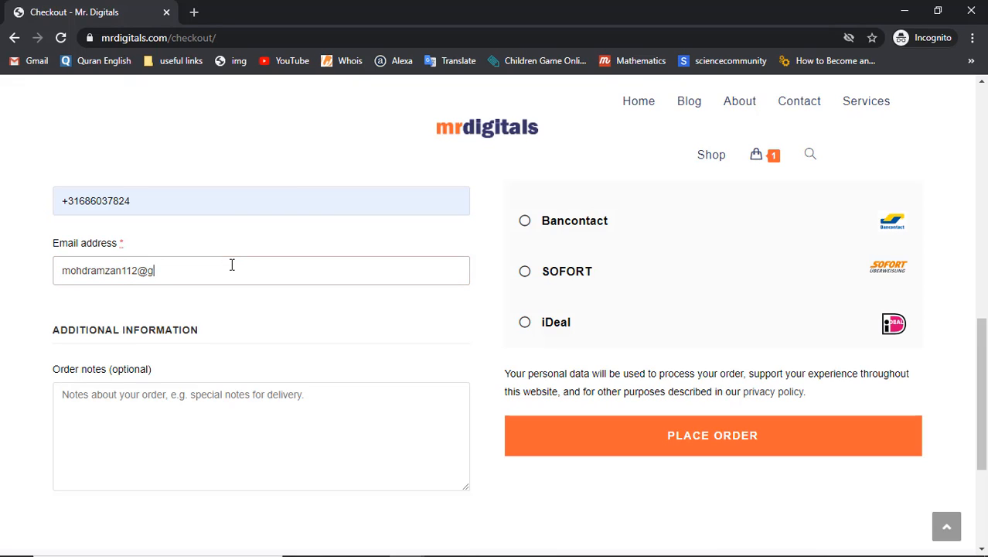
Copy the 4242 Stripe test card number and paste it into the Card Number field.
scroll(545, 304, "up", 3)
scroll(545, 304, "up", 4)
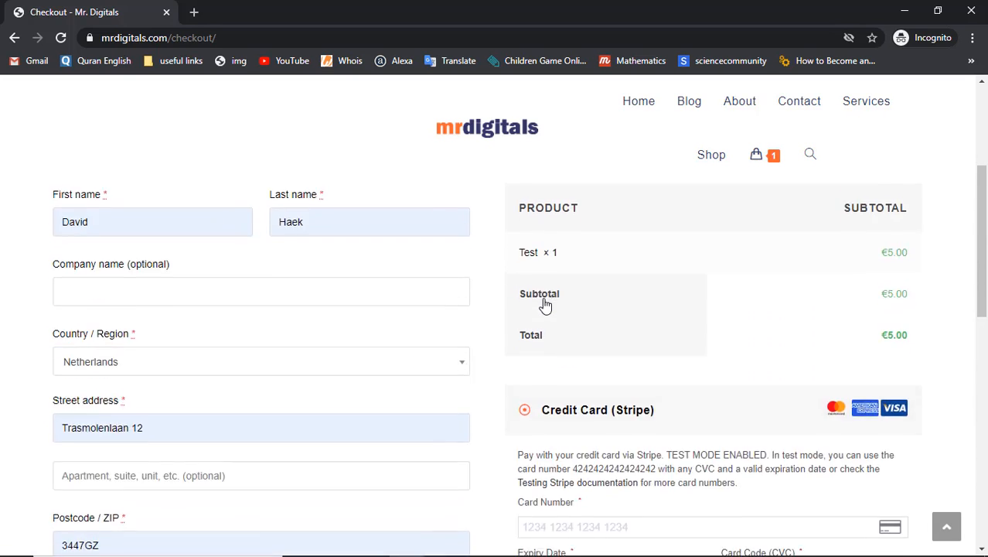
scroll(545, 303, "down", 4)
scroll(545, 305, "up", 1)
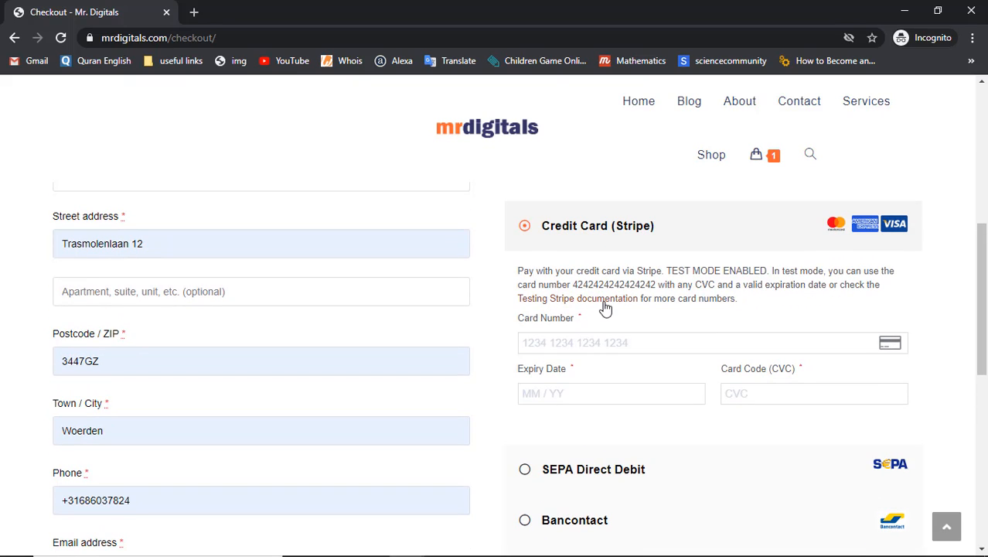
double_click(627, 285)
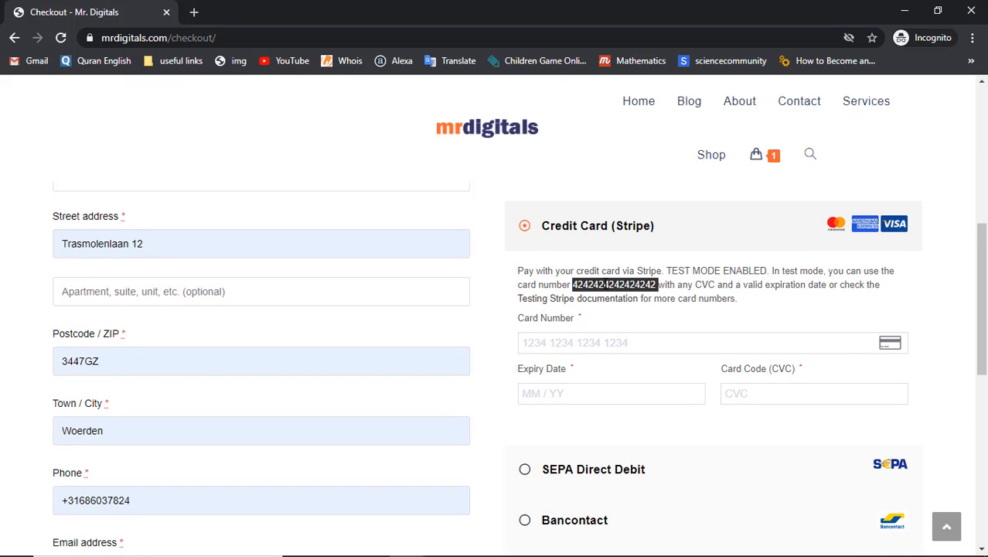
right_click(608, 284)
left_click(623, 293)
right_click(592, 340)
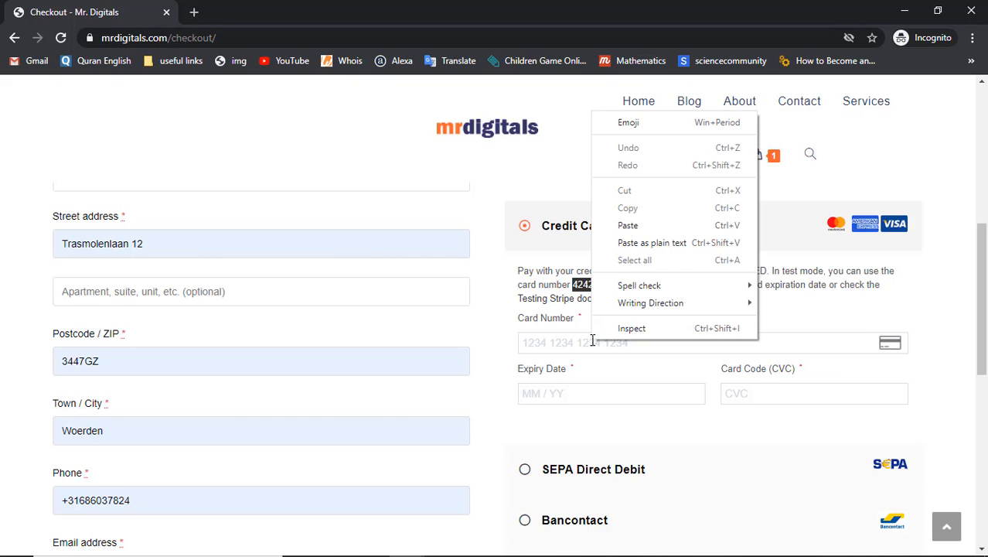
left_click(651, 225)
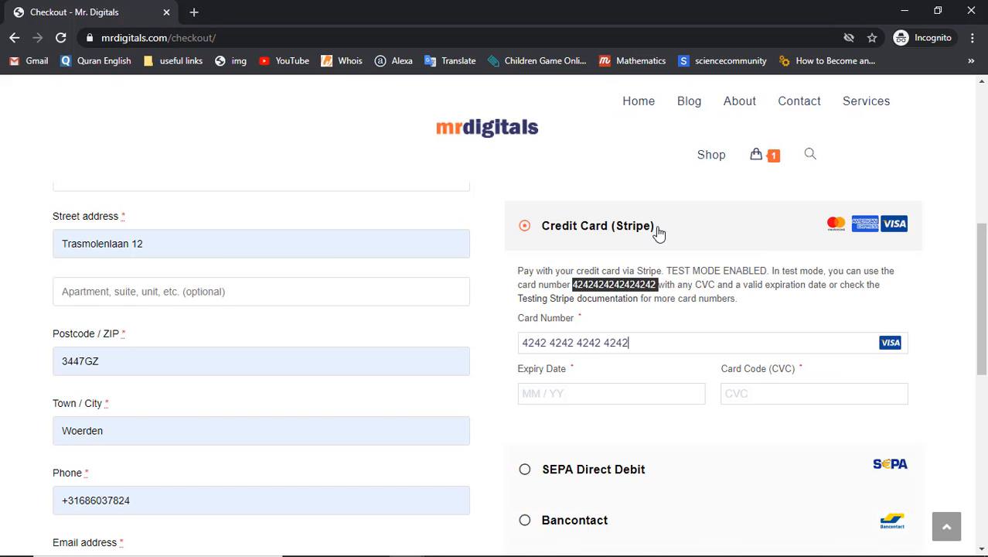
Enter card expiry 12 / 22 and CVC 123.
left_click(595, 392)
type("12 / ")
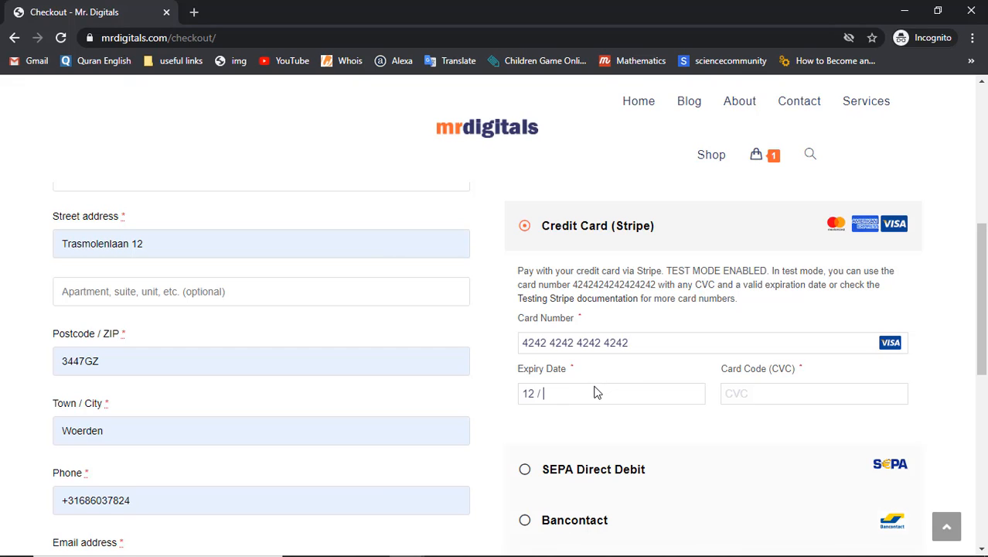
type("22")
left_click(754, 392)
type("123")
scroll(727, 421, "down", 8)
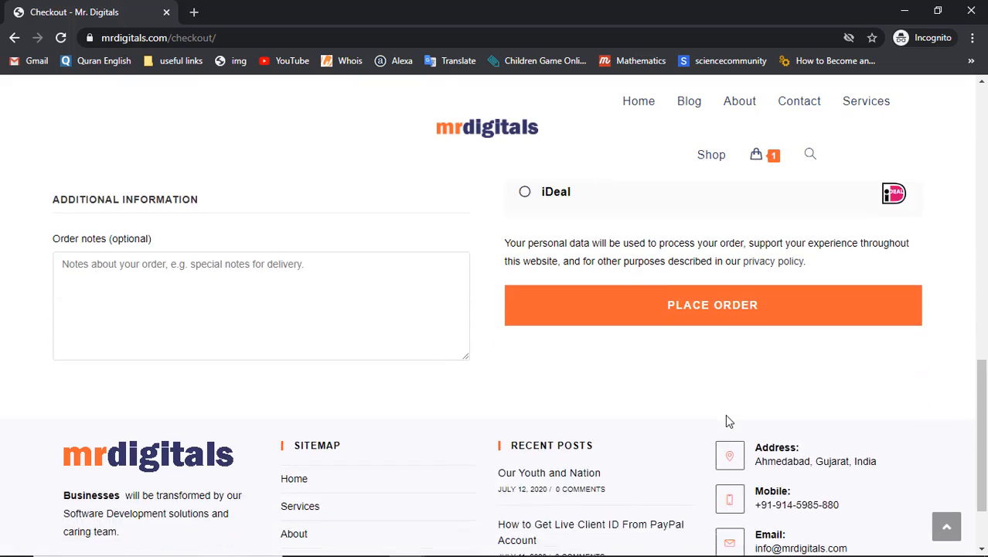
scroll(733, 422, "up", 2)
Place the €5.00 test order, review the Order received page, then return to the WordPress admin.
left_click(729, 386)
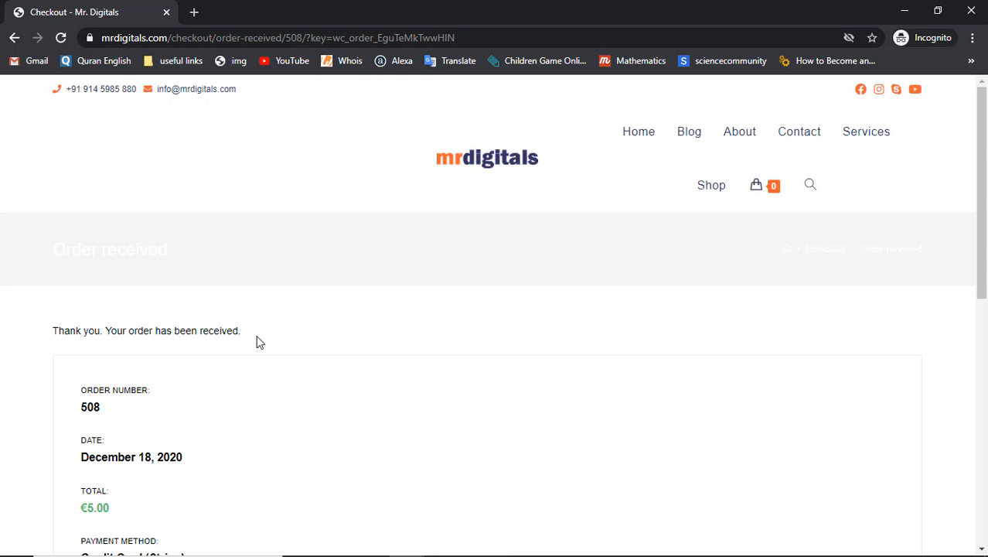
scroll(258, 342, "down", 5)
scroll(258, 343, "down", 2)
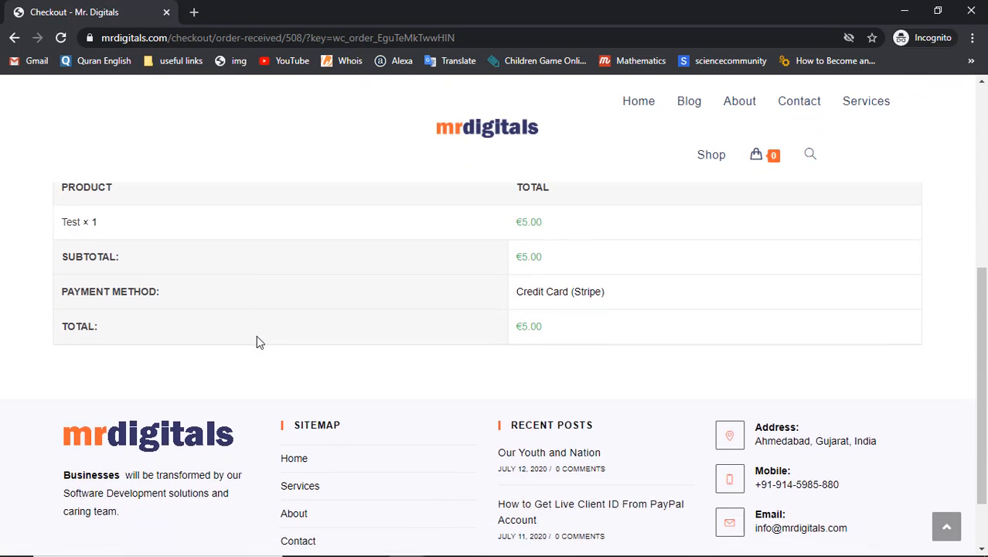
scroll(258, 342, "up", 2)
scroll(259, 343, "up", 5)
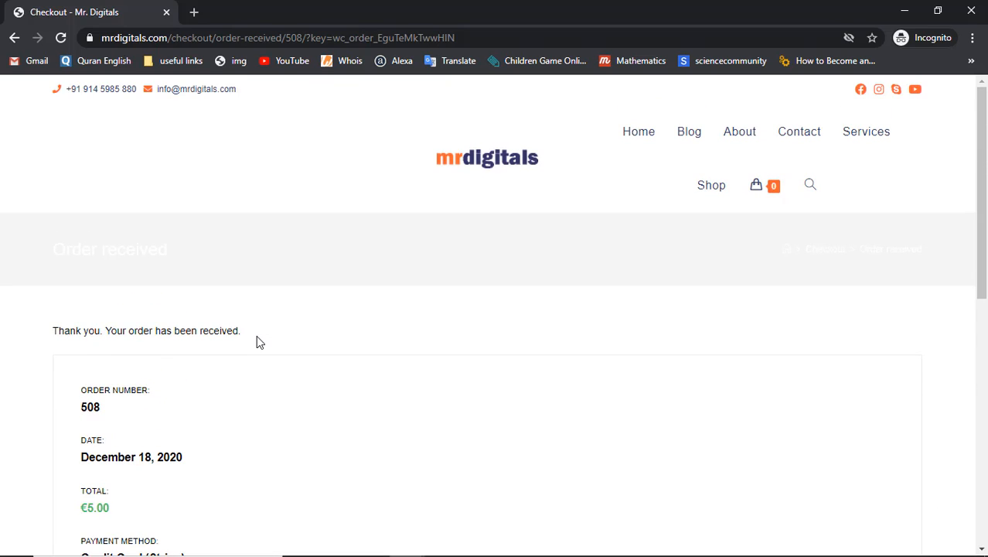
key("alt+Tab")
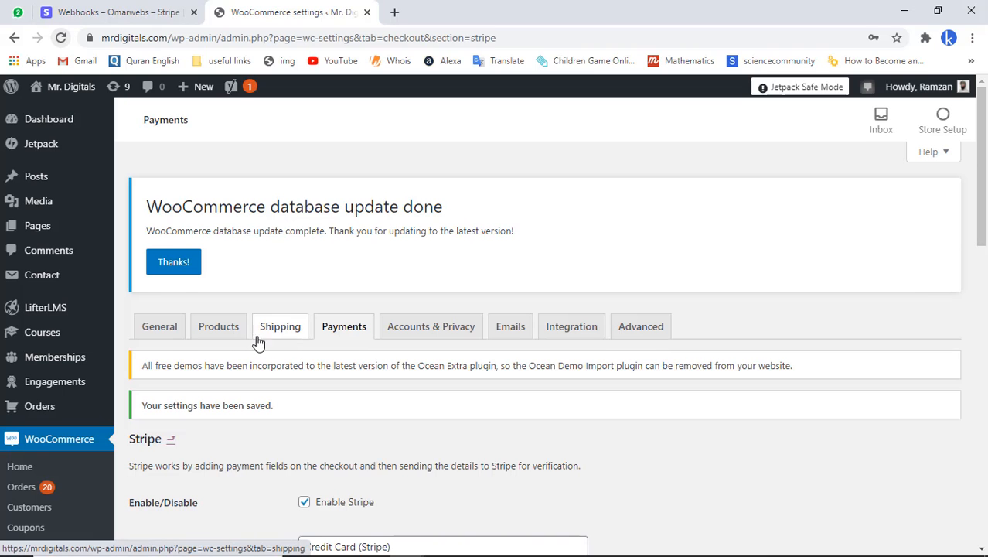
Find order #508 in the WooCommerce orders list and read its Processing Stripe charge note.
left_click(37, 409)
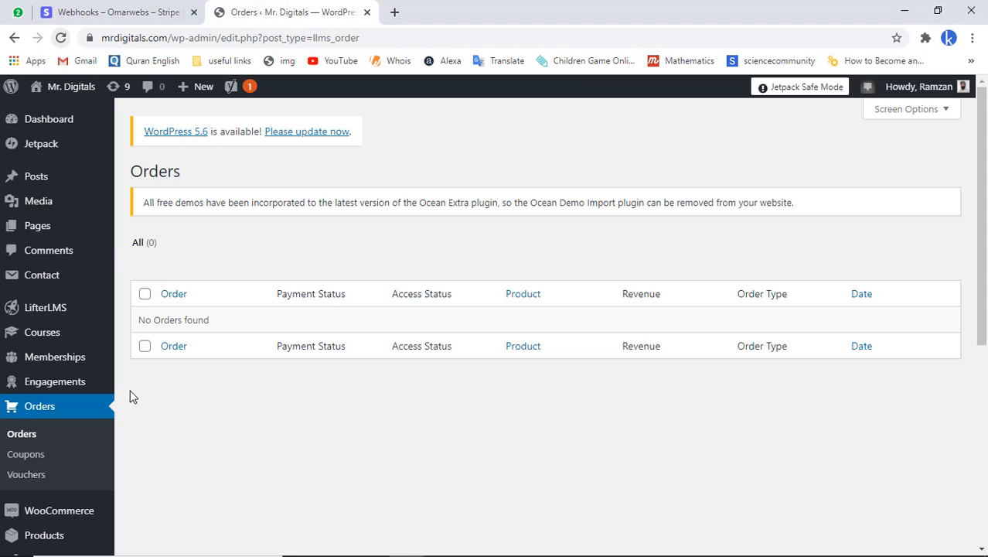
mouse_move(43, 223)
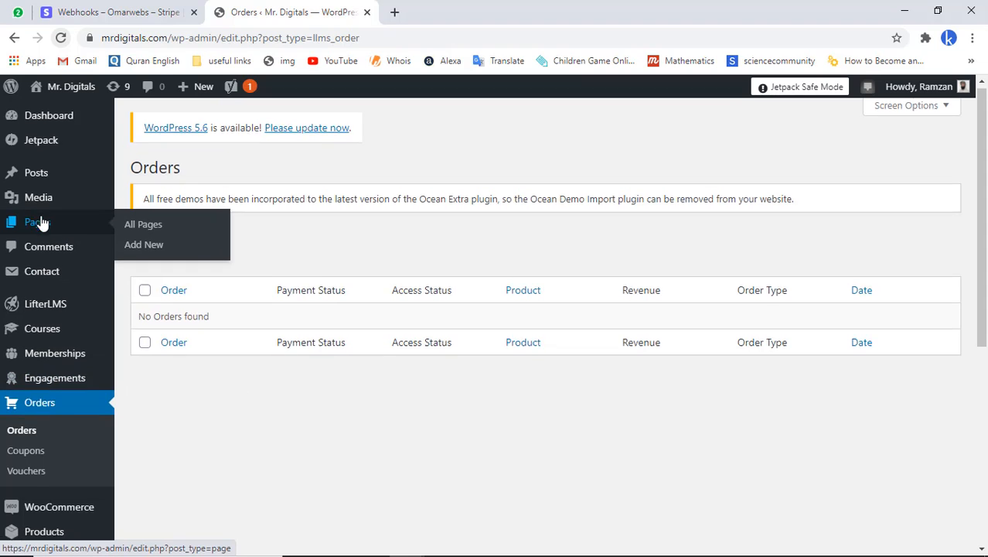
scroll(43, 224, "down", 3)
scroll(42, 222, "down", 2)
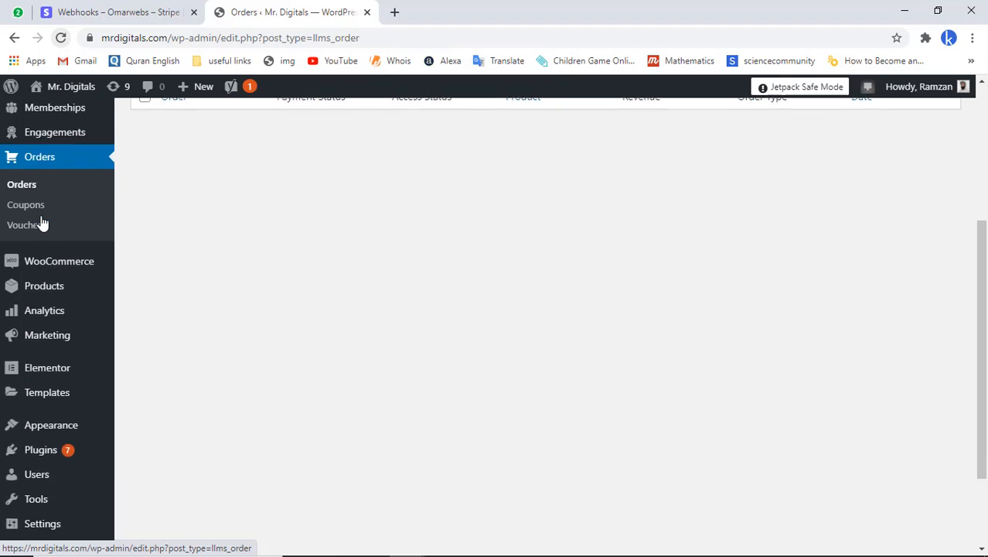
mouse_move(72, 232)
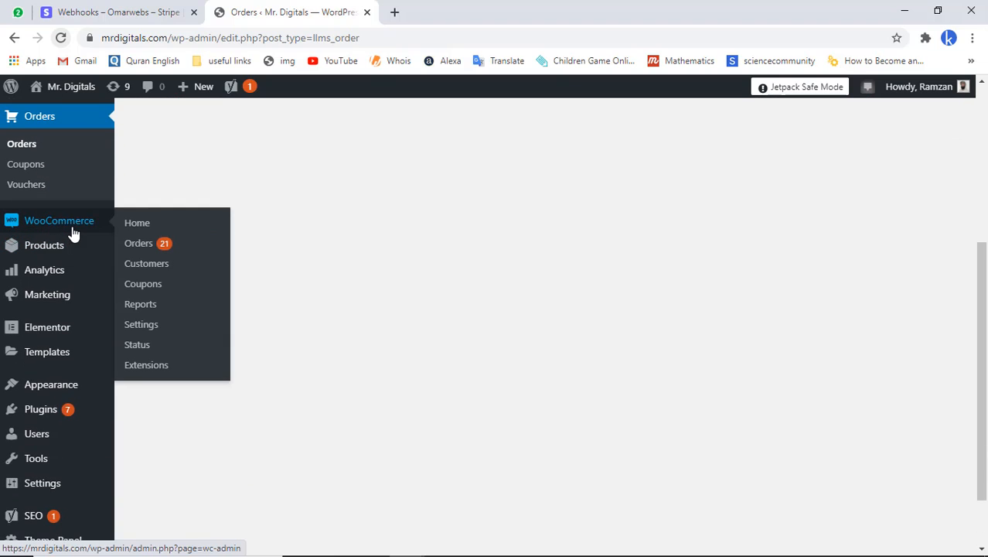
left_click(141, 249)
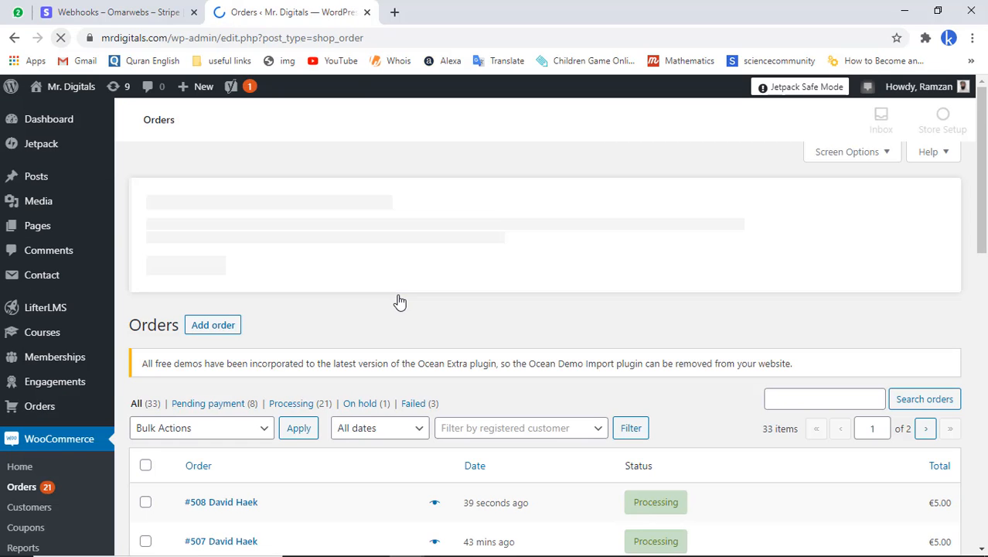
scroll(399, 301, "down", 2)
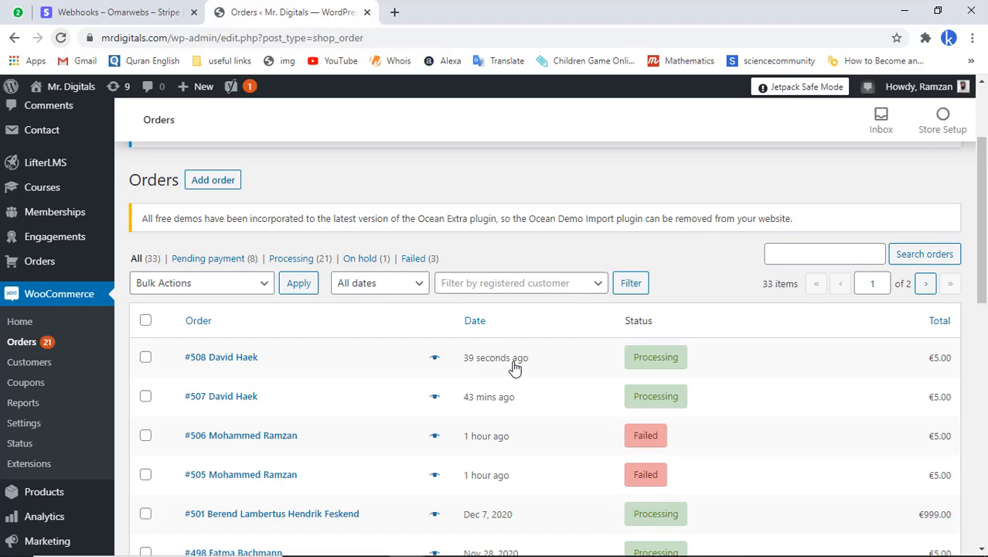
mouse_move(650, 371)
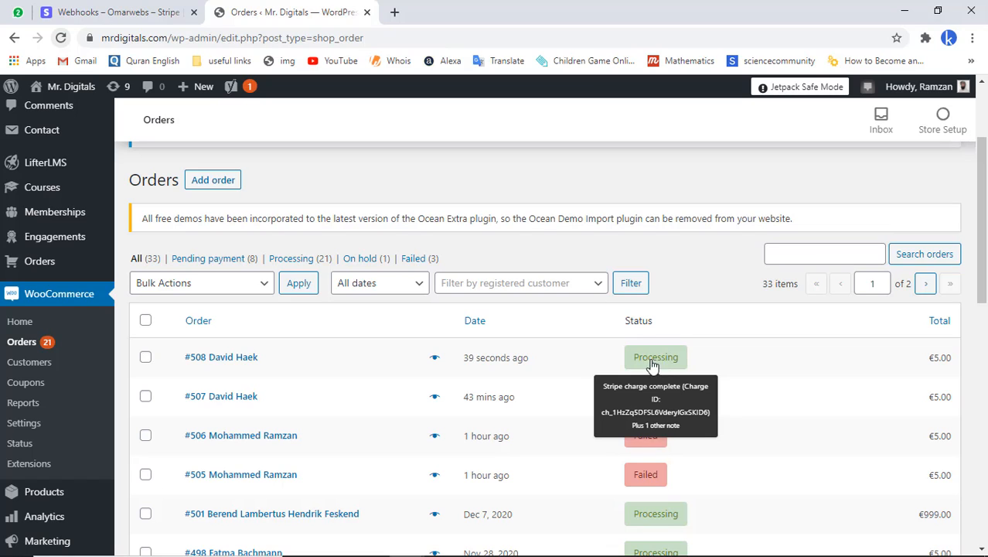
left_click(75, 6)
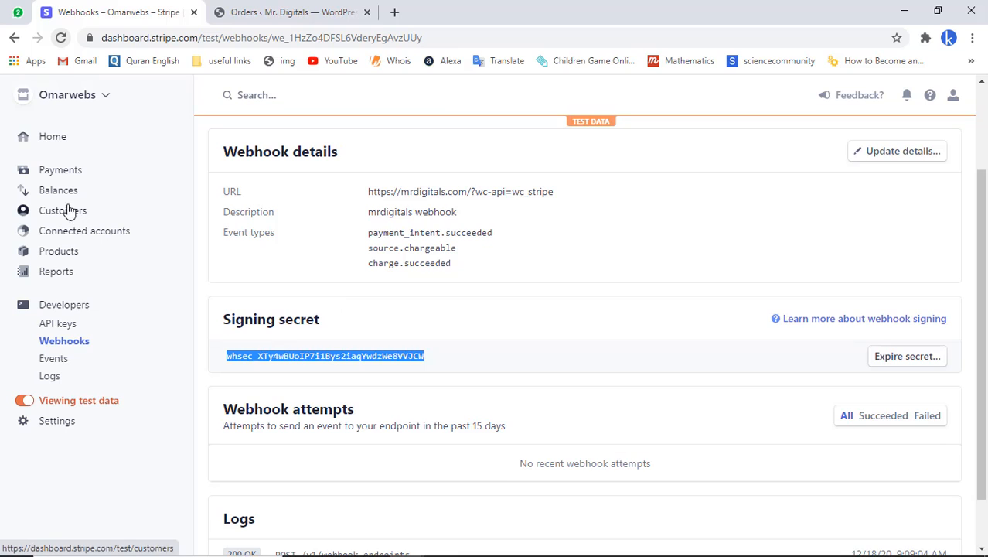
Open the €5.00 Order 508 payment under Stripe Payments and review its Succeeded details.
left_click(69, 175)
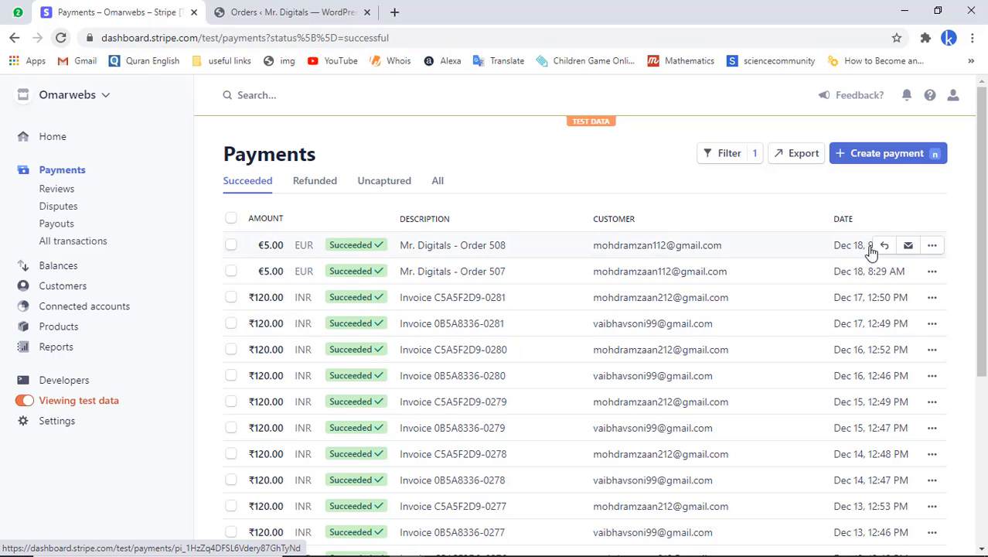
left_click(550, 252)
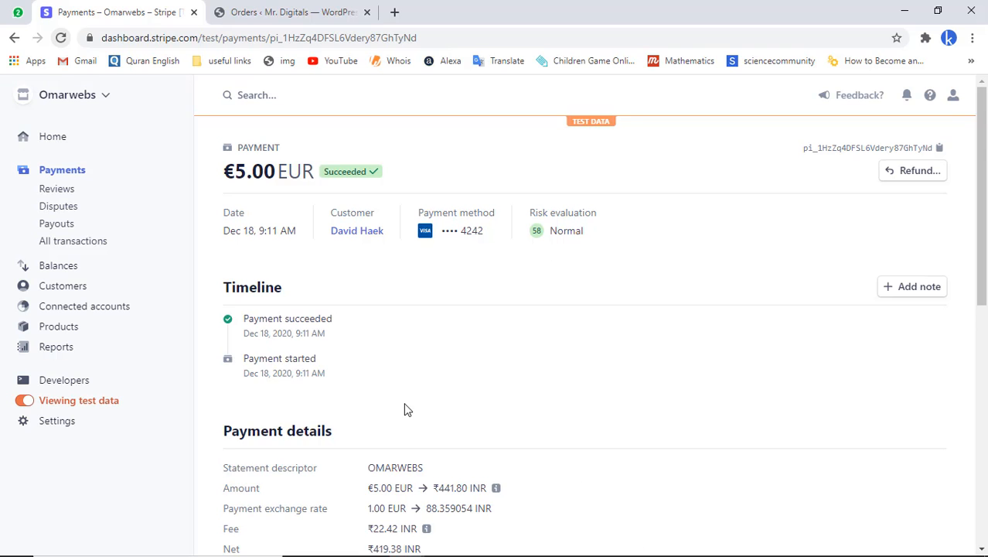
scroll(403, 403, "down", 4)
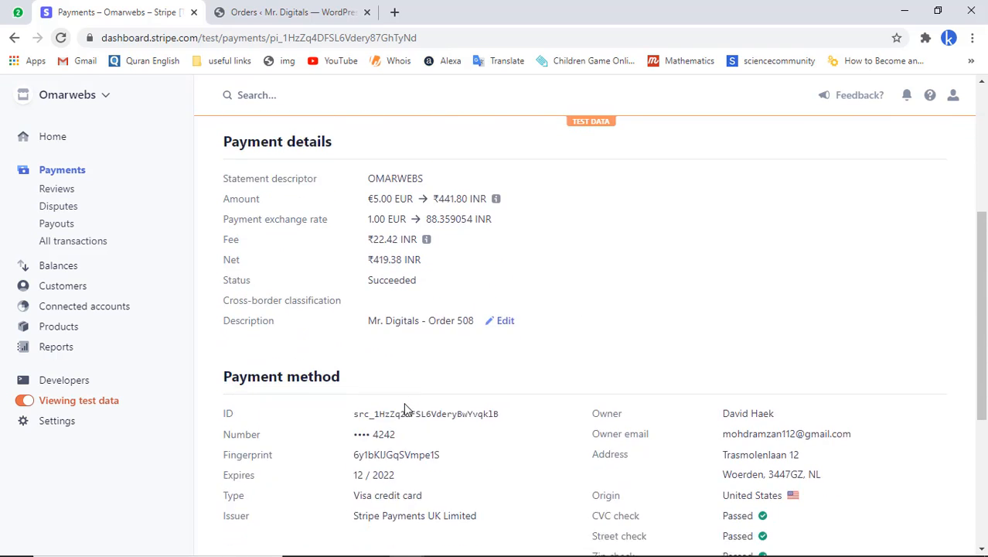
scroll(404, 409, "down", 5)
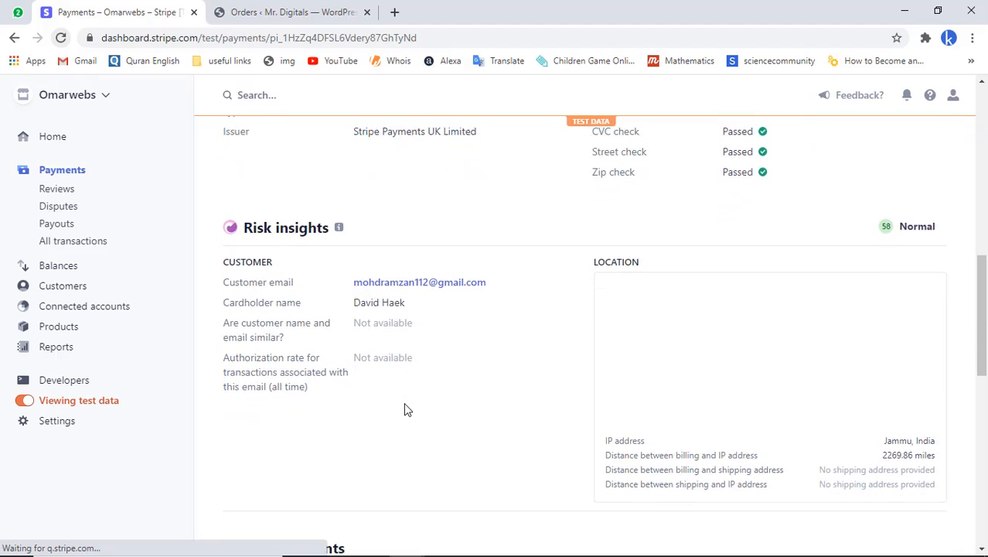
scroll(404, 410, "down", 5)
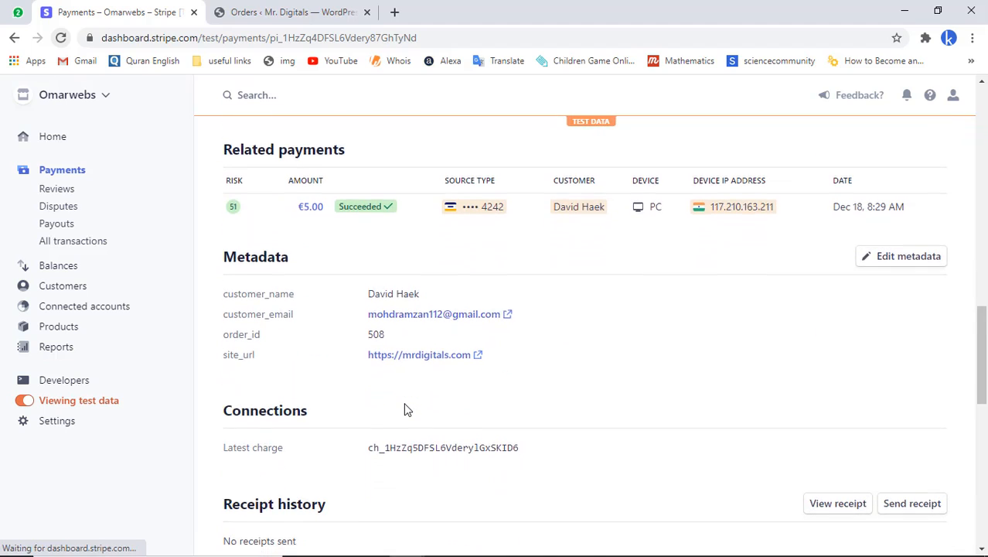
scroll(403, 410, "down", 8)
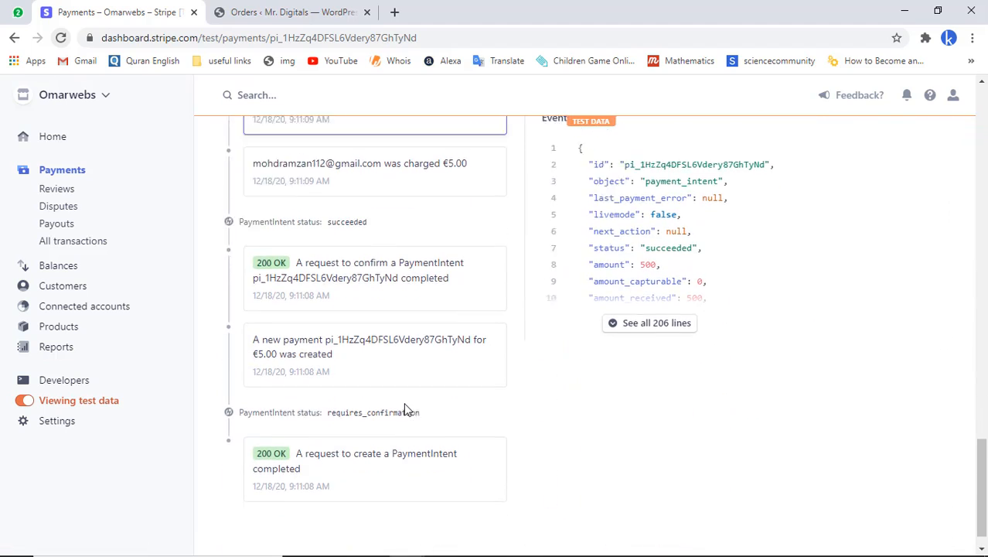
scroll(405, 410, "up", 5)
scroll(405, 409, "down", 5)
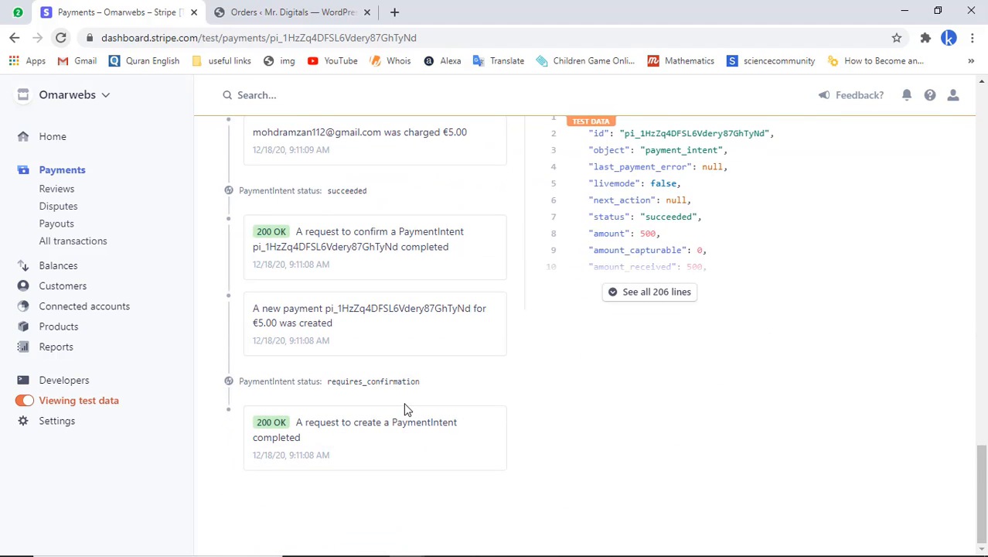
scroll(404, 409, "up", 9)
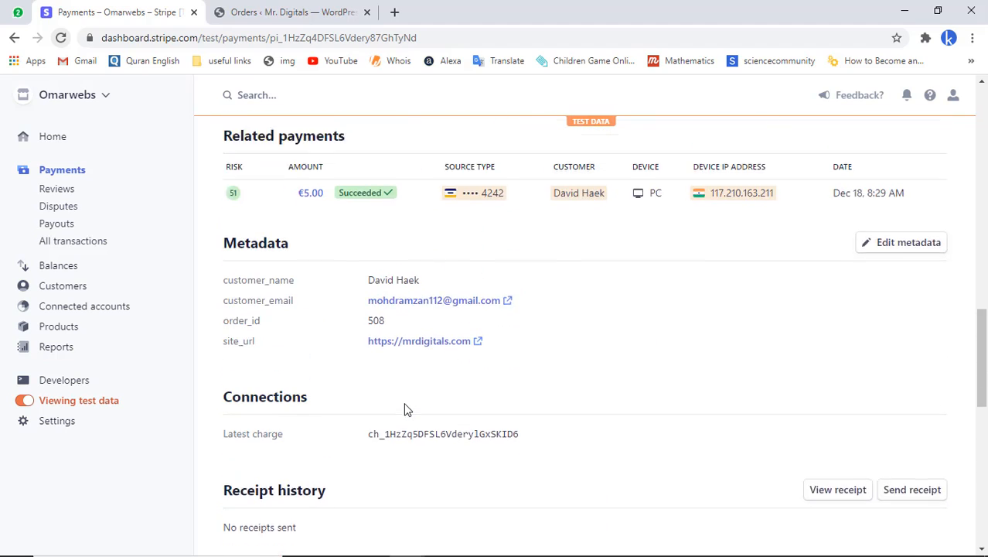
scroll(407, 410, "up", 5)
scroll(407, 410, "up", 7)
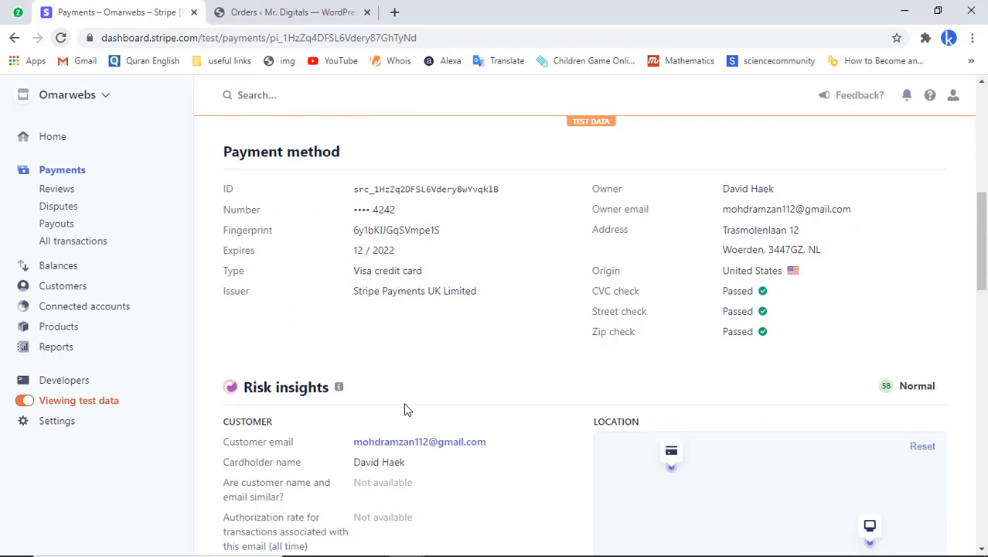
scroll(407, 409, "down", 1)
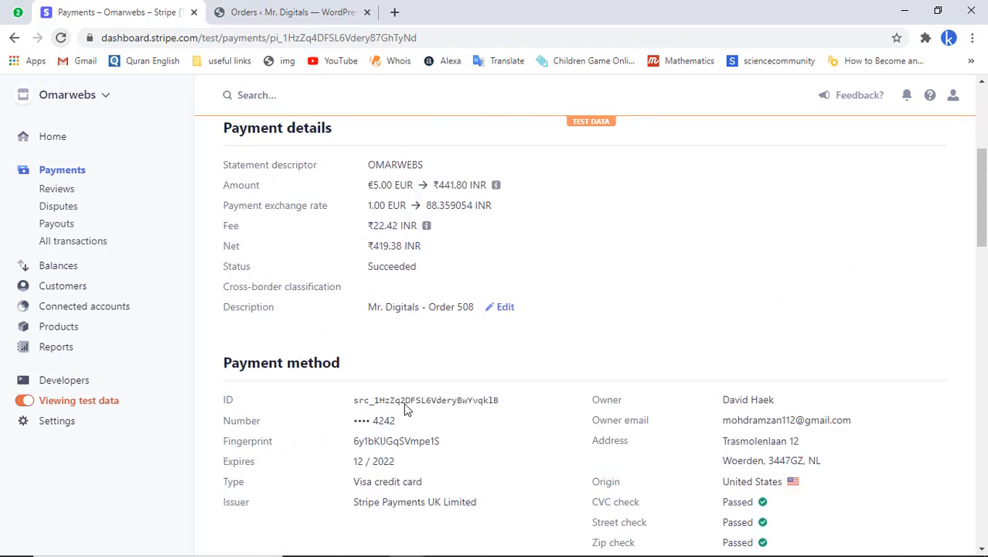
scroll(407, 409, "up", 3)
scroll(408, 409, "up", 2)
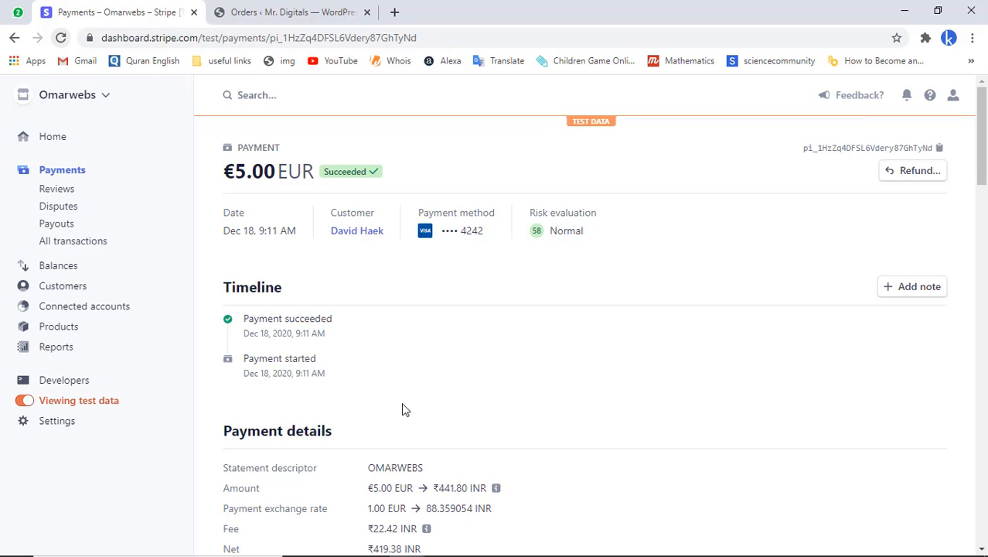
Inspect the mrdigitals.com webhook endpoint's succeeded charge.succeeded and payment_intent.succeeded attempts.
left_click(65, 379)
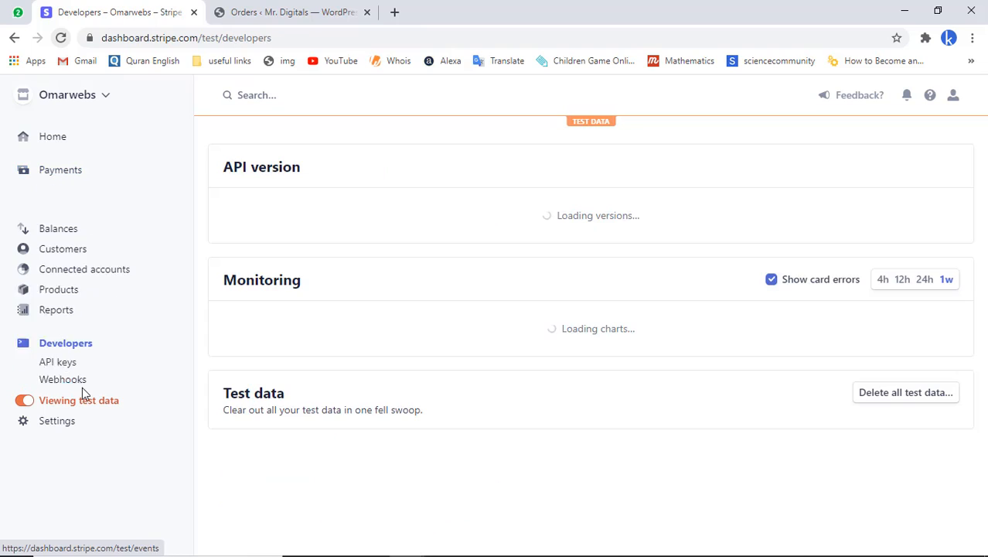
left_click(77, 341)
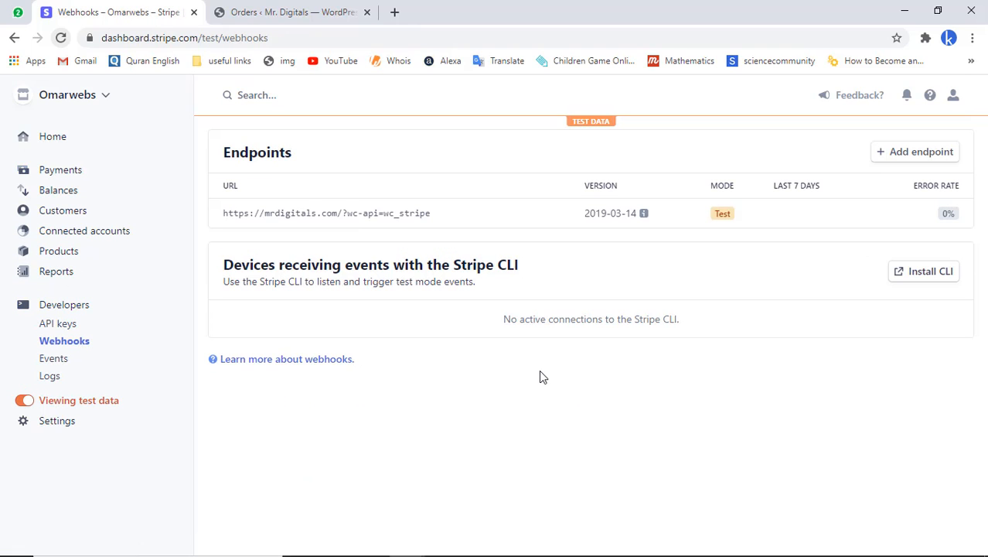
left_click(537, 220)
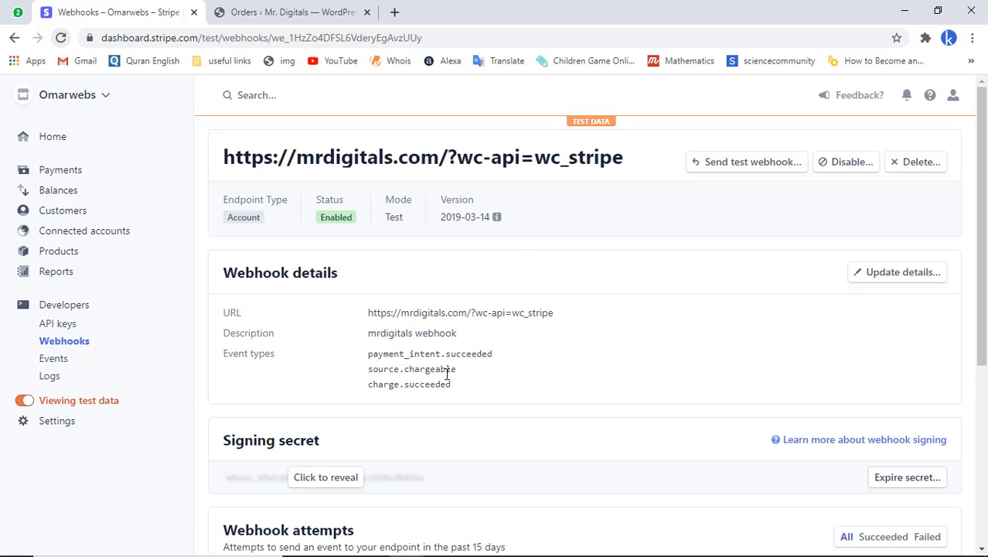
scroll(447, 373, "down", 4)
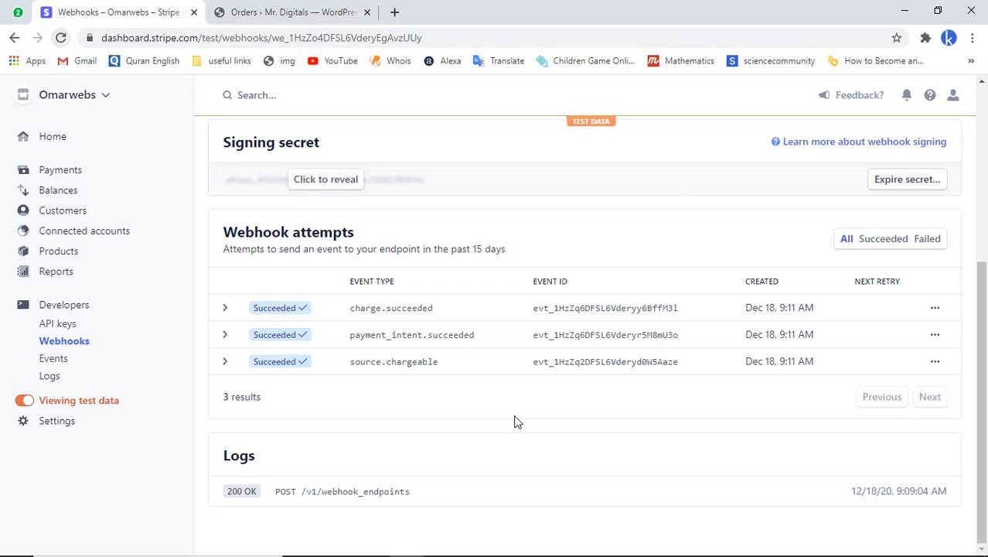
scroll(517, 421, "up", 2)
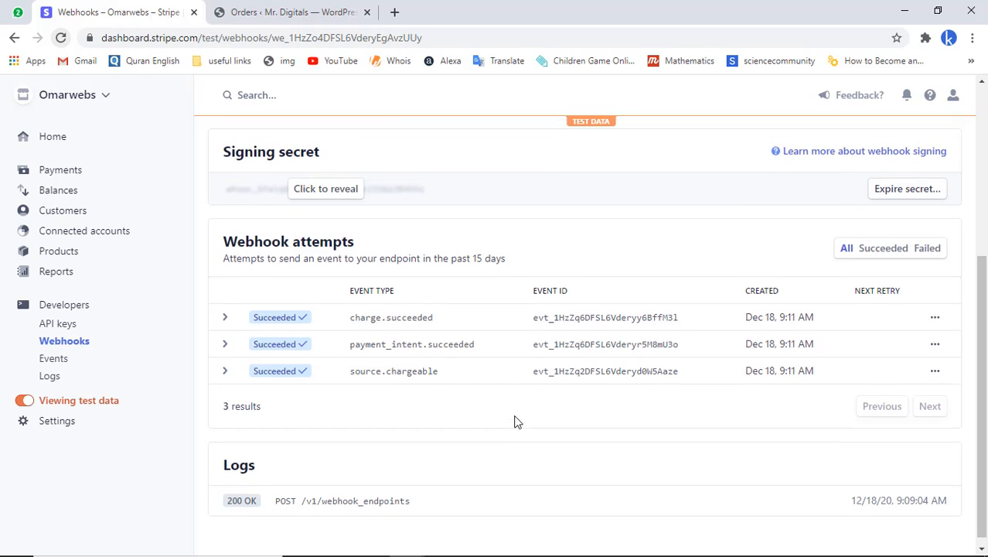
scroll(517, 422, "down", 1)
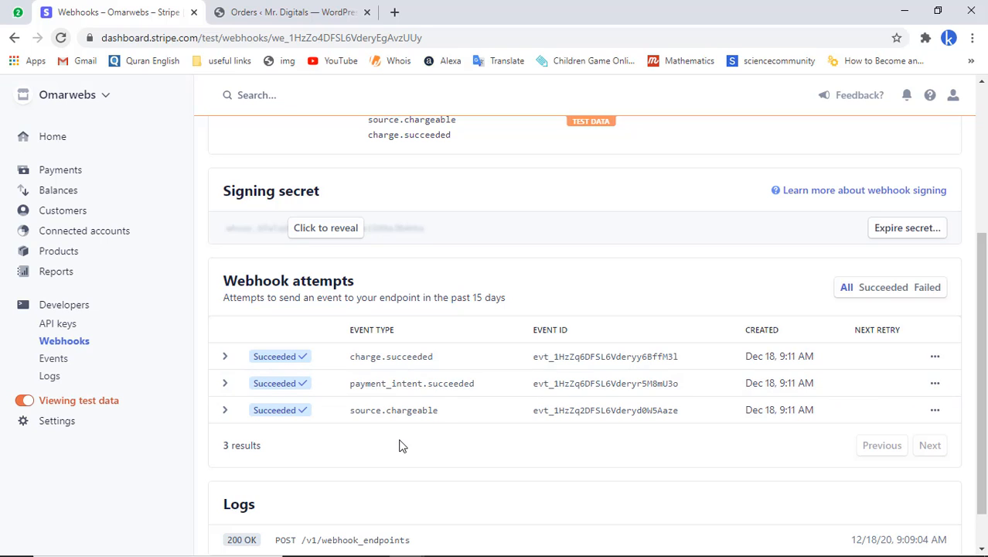
scroll(400, 440, "up", 3)
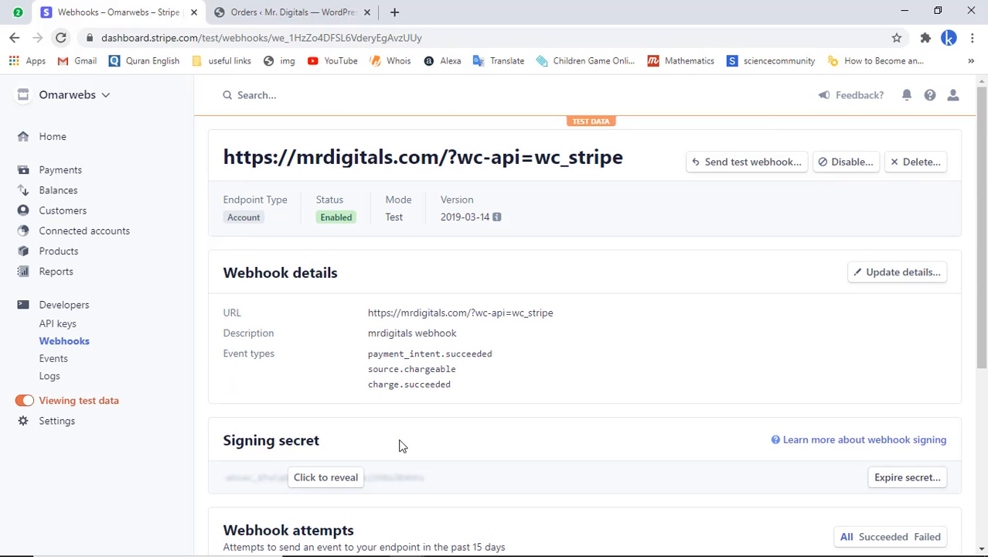
scroll(400, 445, "down", 1)
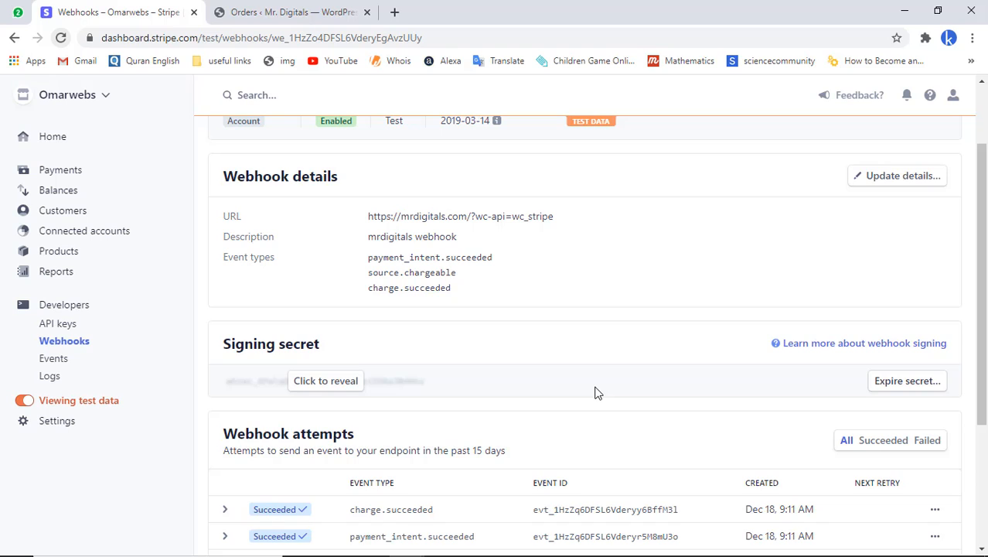
scroll(596, 393, "up", 2)
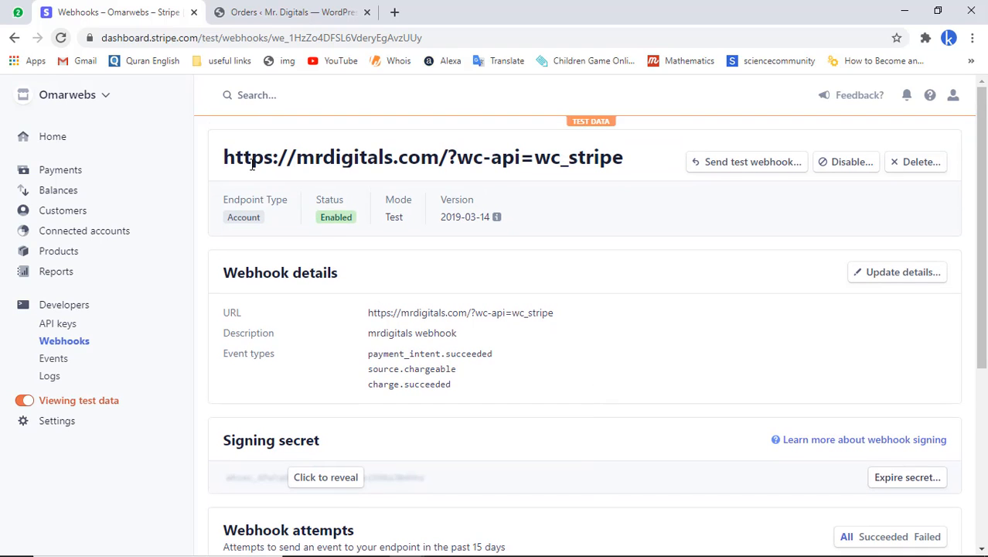
left_click_drag(232, 157, 558, 162)
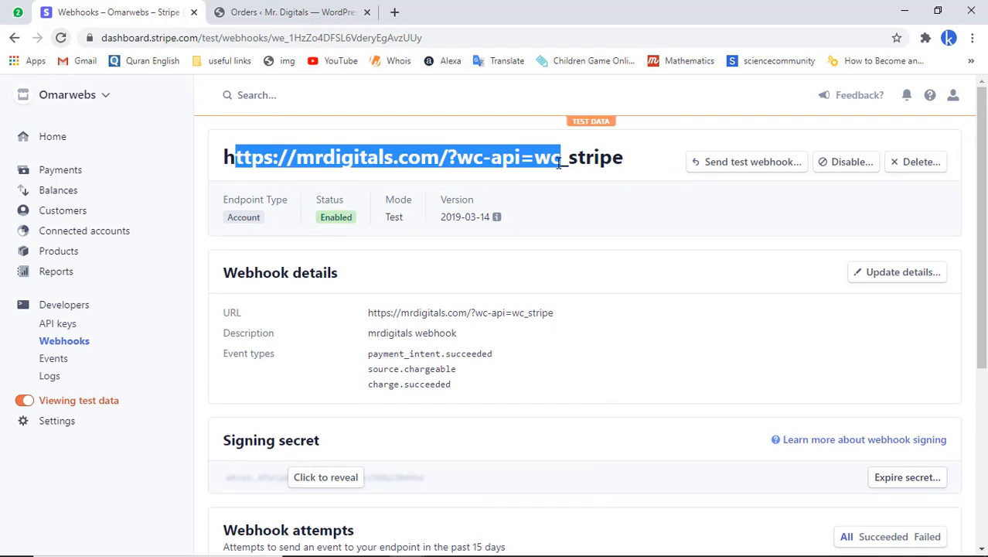
left_click(314, 13)
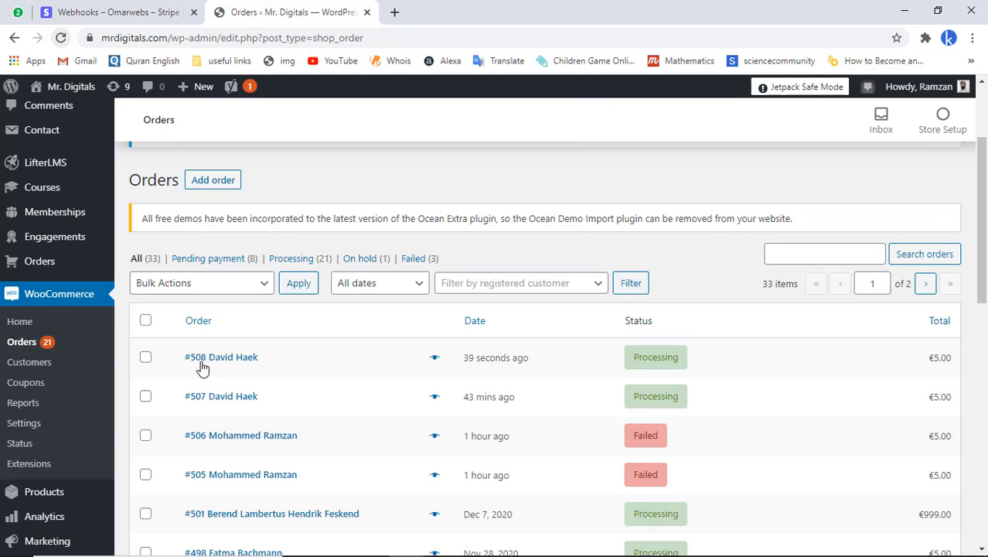
Switch Stripe out of test data into live mode and view the live API keys.
left_click(93, 9)
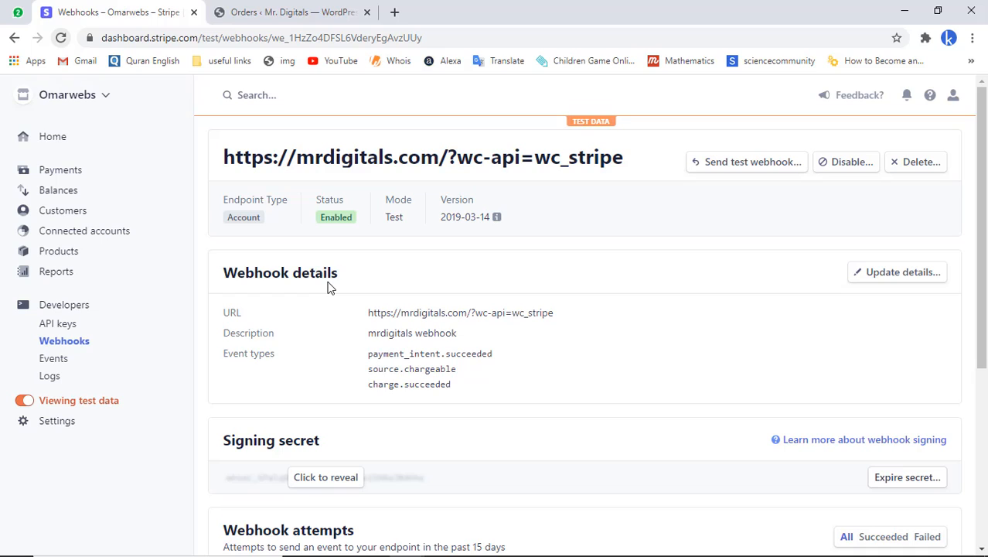
left_click(25, 407)
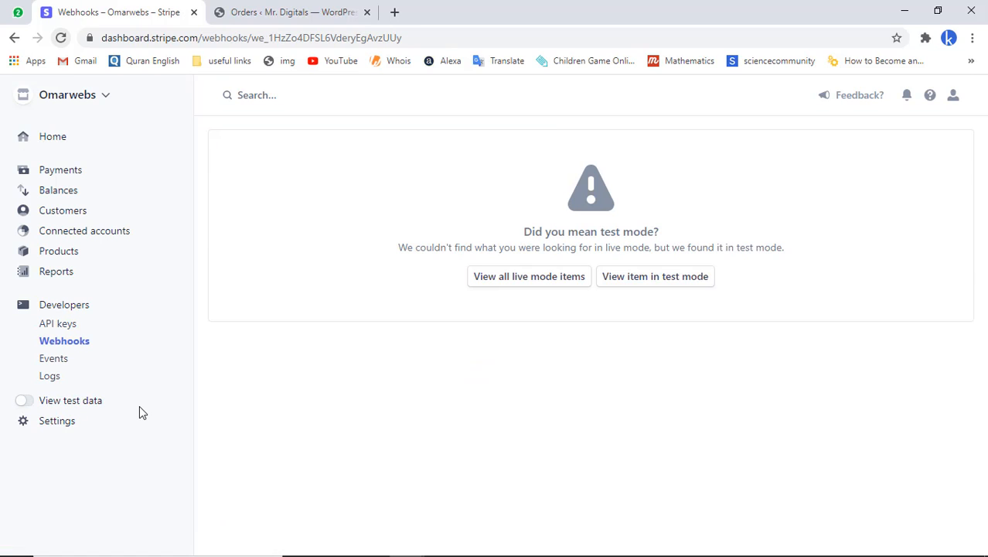
left_click(63, 330)
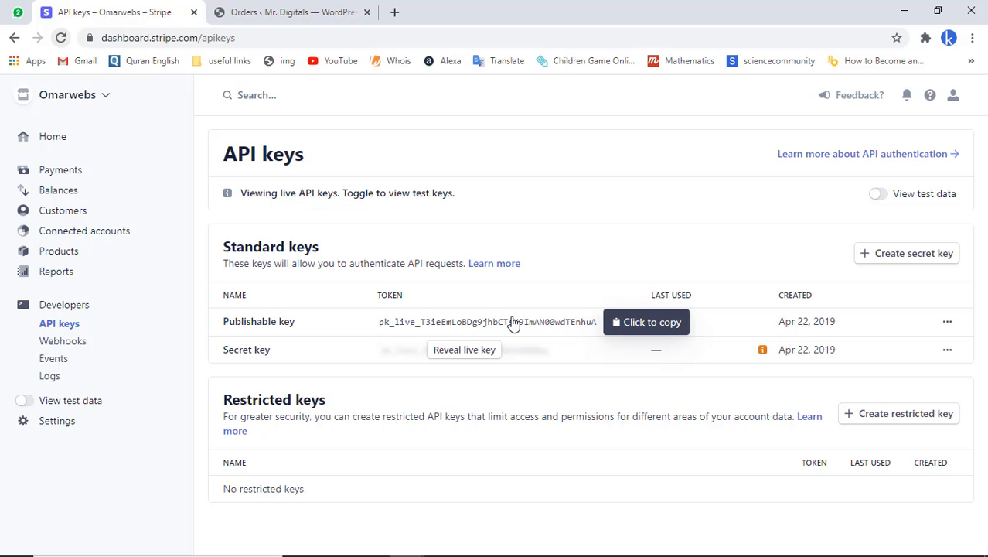
Go to WooCommerce Settings > Payments and open the Stripe credit card gateway settings.
left_click(260, 6)
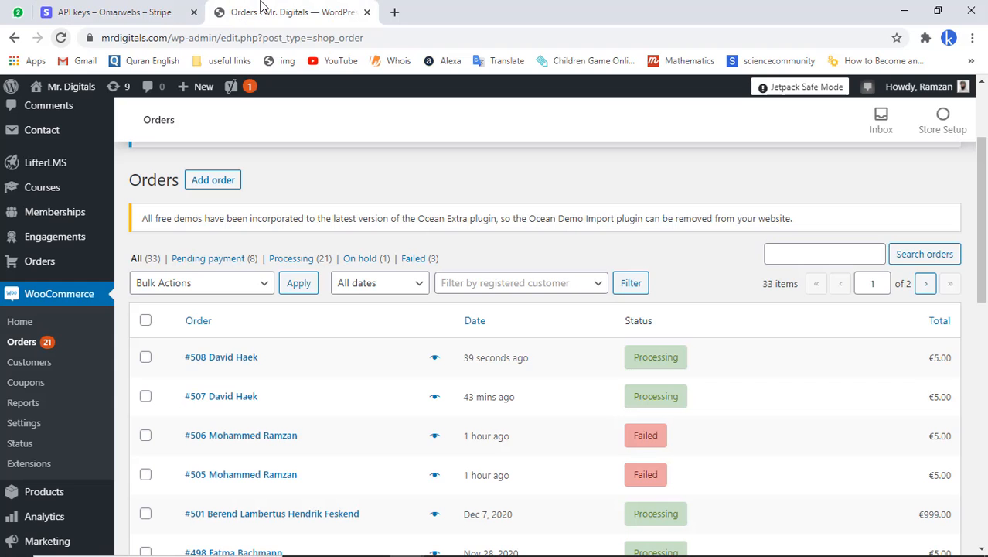
scroll(33, 180, "up", 2)
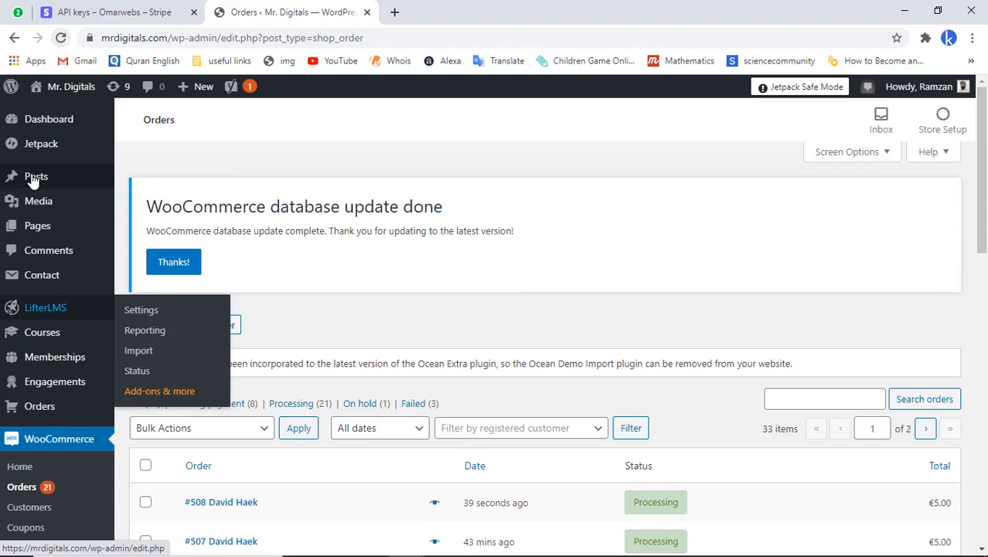
mouse_move(70, 233)
scroll(70, 234, "down", 5)
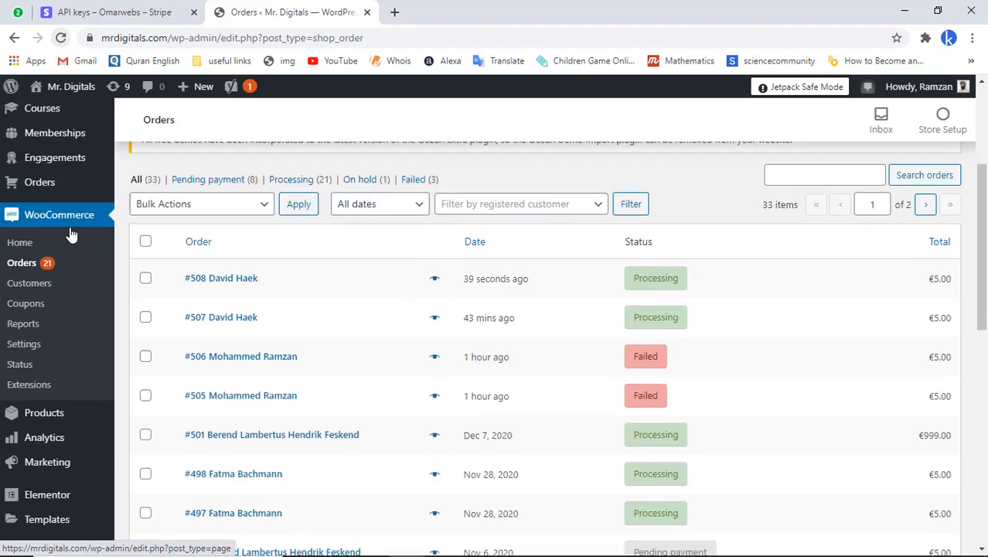
mouse_move(51, 458)
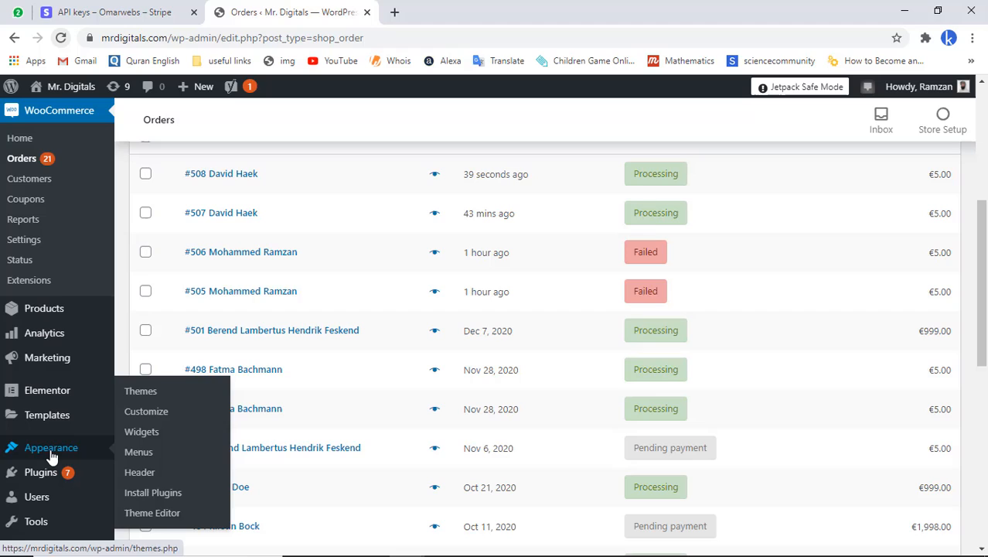
left_click(31, 243)
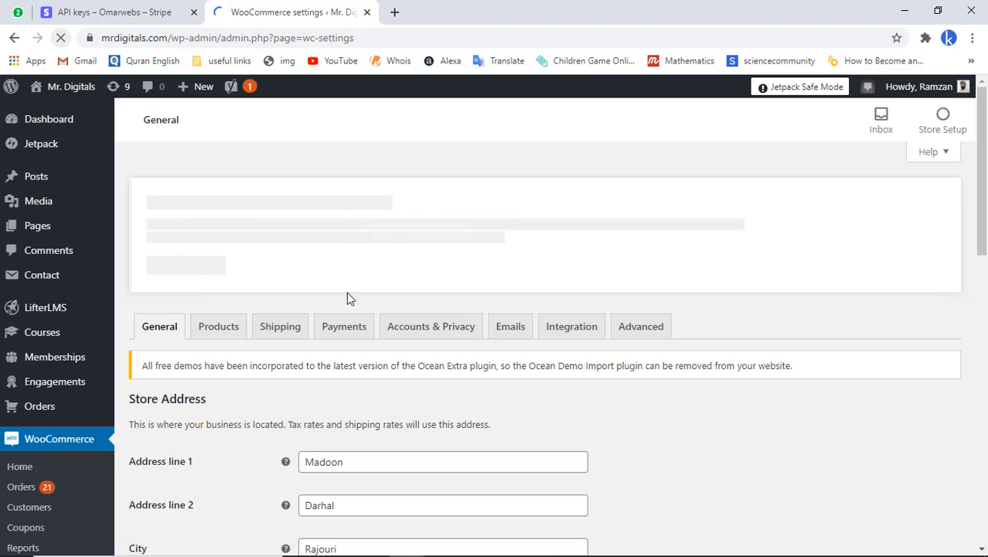
left_click(346, 325)
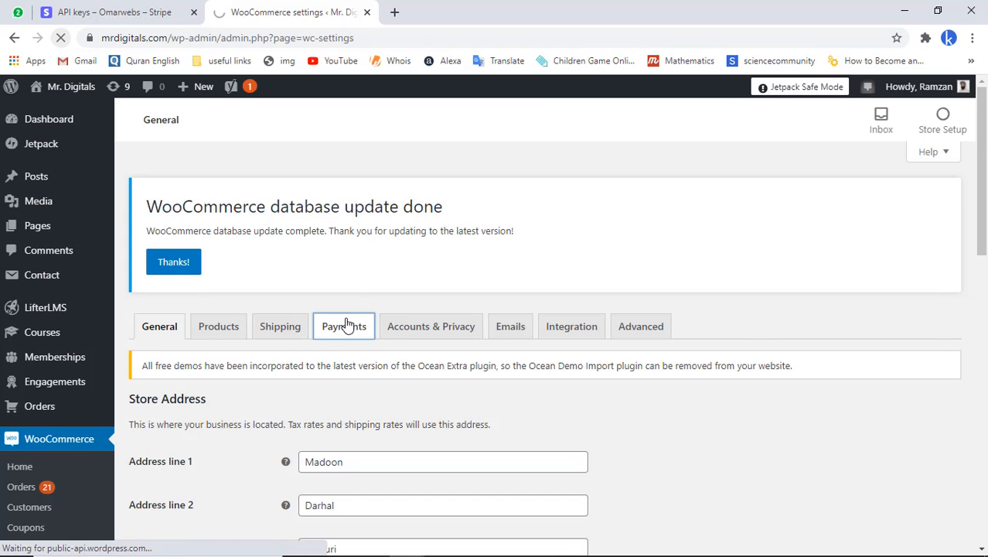
scroll(346, 325, "down", 3)
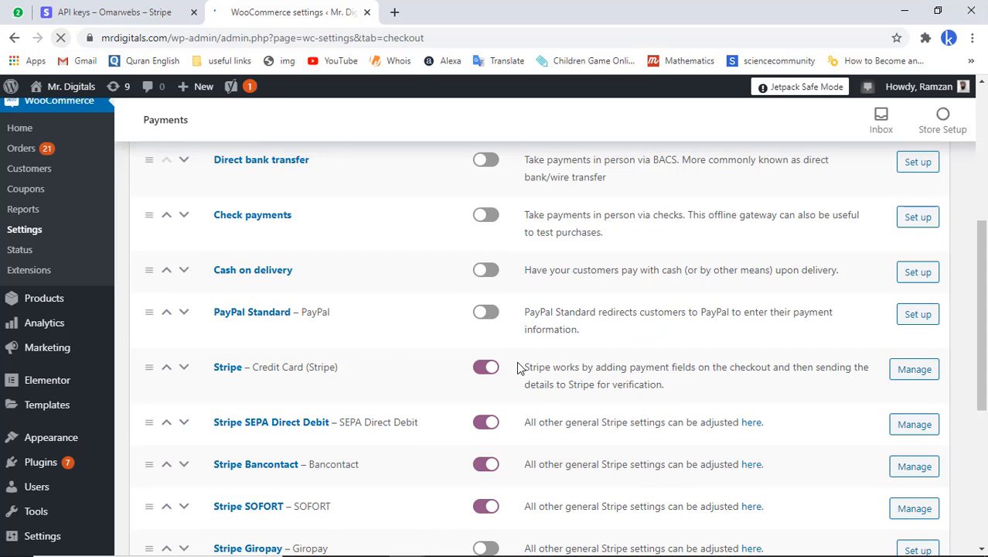
left_click(916, 371)
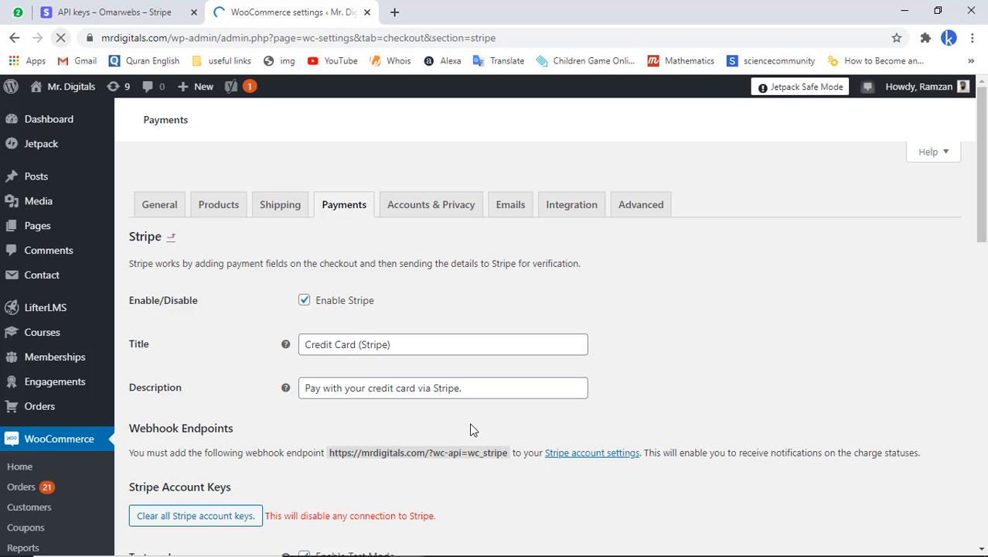
Untick Enable Test Mode in the Stripe gateway settings, revealing the empty live key fields.
scroll(474, 430, "down", 3)
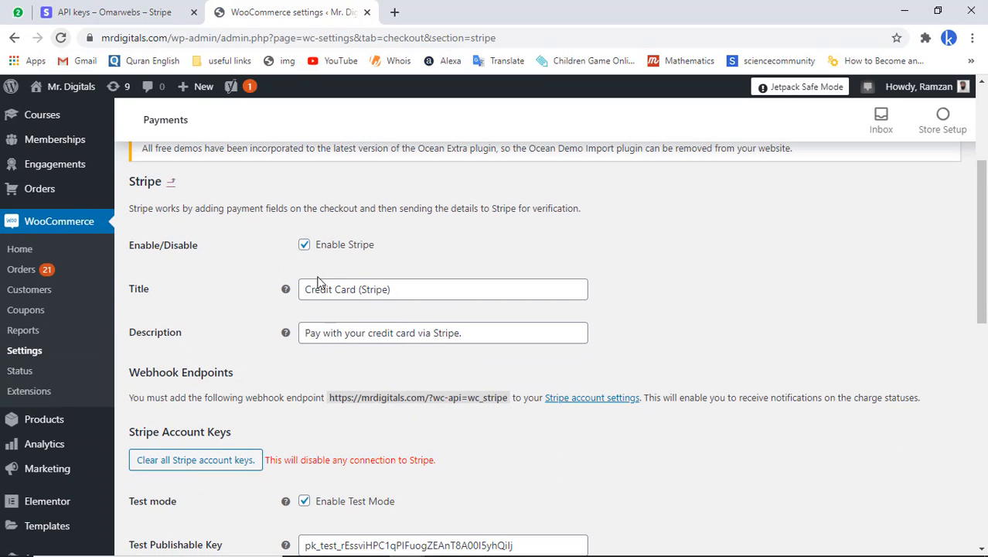
scroll(390, 425, "down", 3)
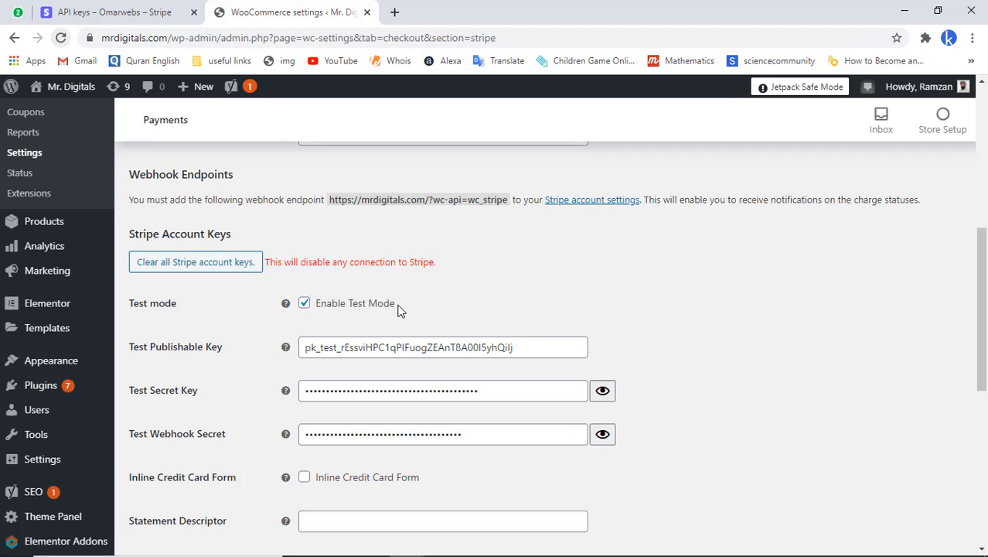
left_click(304, 306)
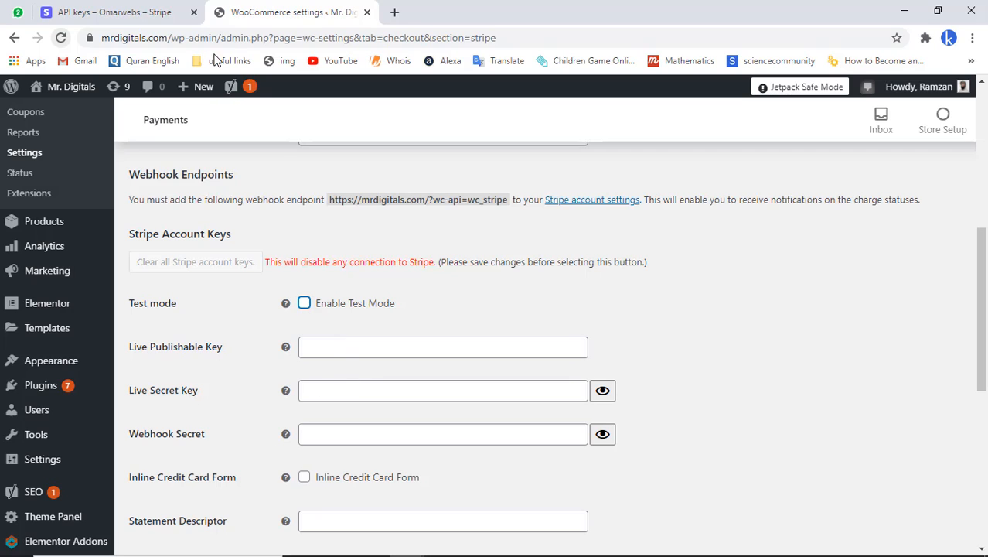
left_click(154, 11)
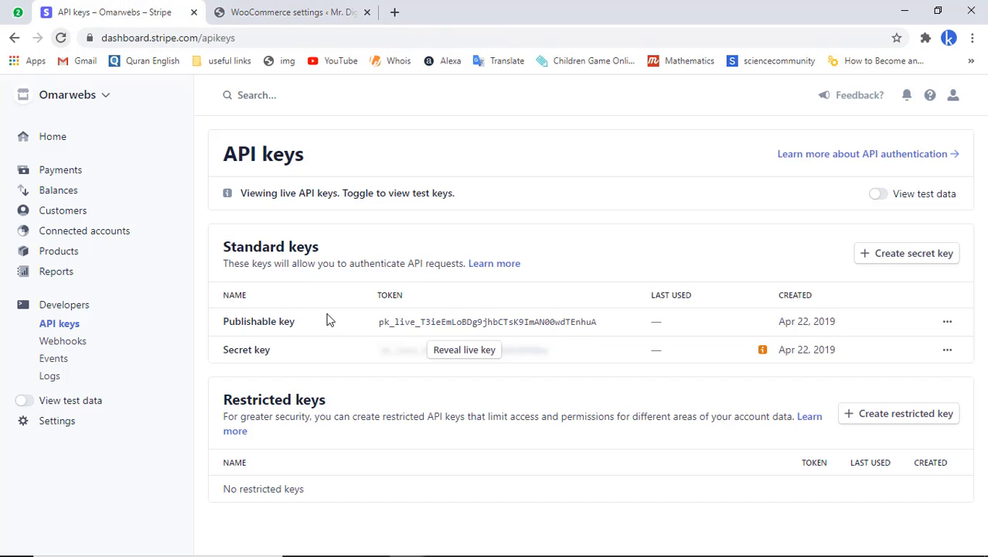
Copy the live publishable key from Stripe and paste it into WooCommerce's Live Publishable Key field.
left_click(454, 325)
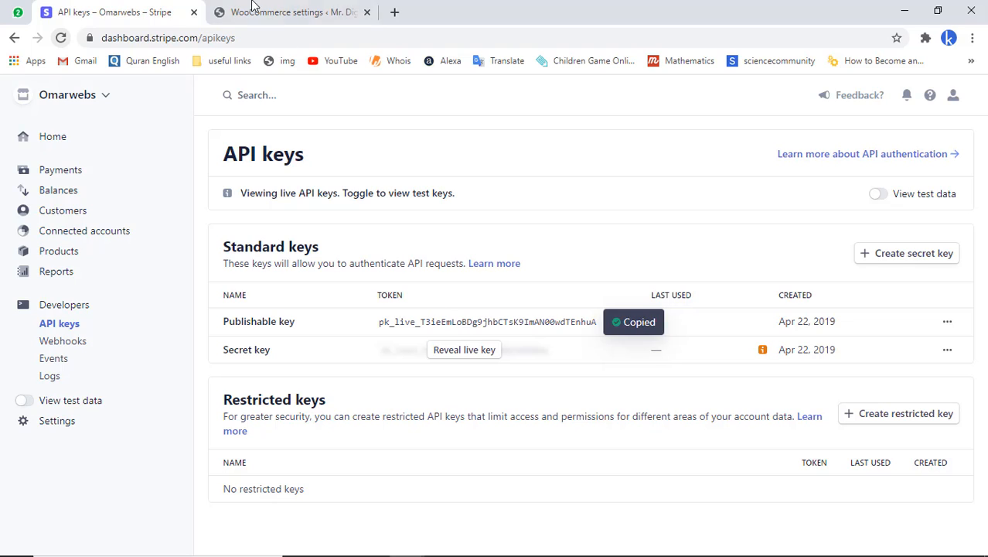
left_click(251, 9)
left_click(328, 350)
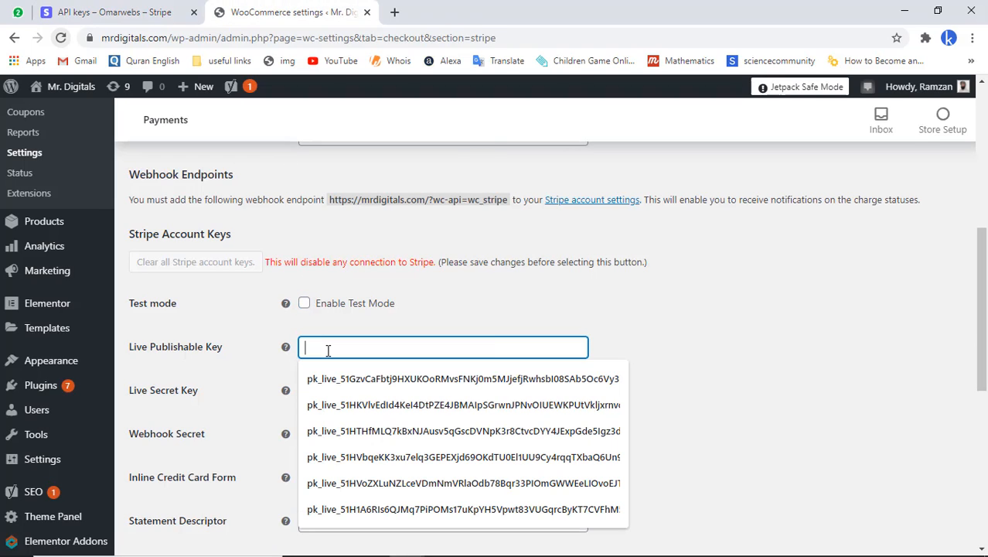
right_click(328, 350)
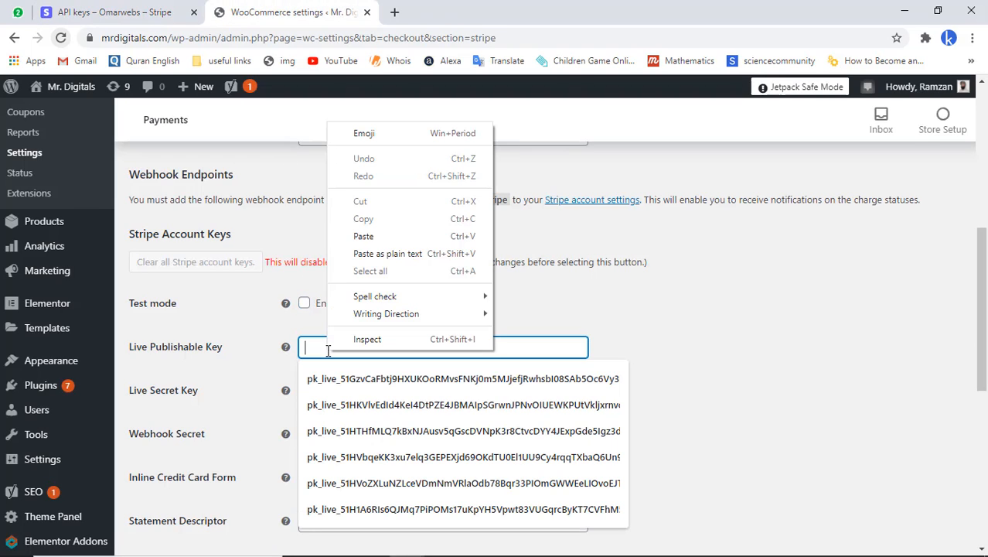
left_click(387, 238)
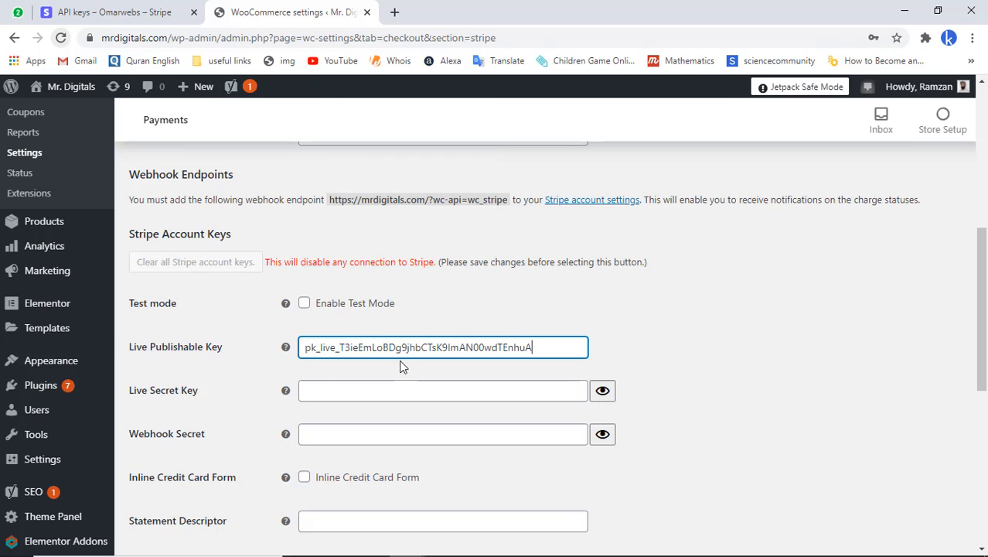
left_click(124, 12)
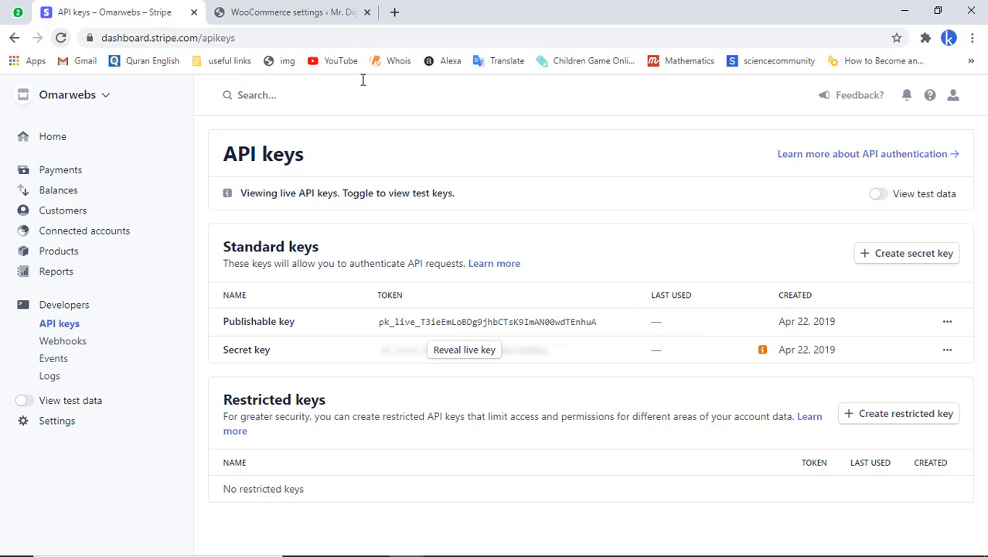
left_click(321, 12)
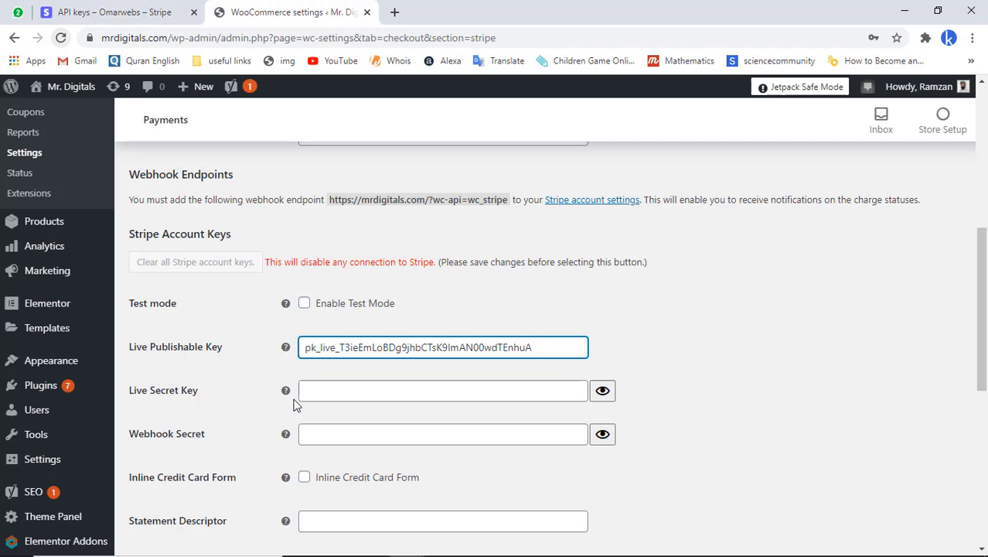
left_click(335, 398)
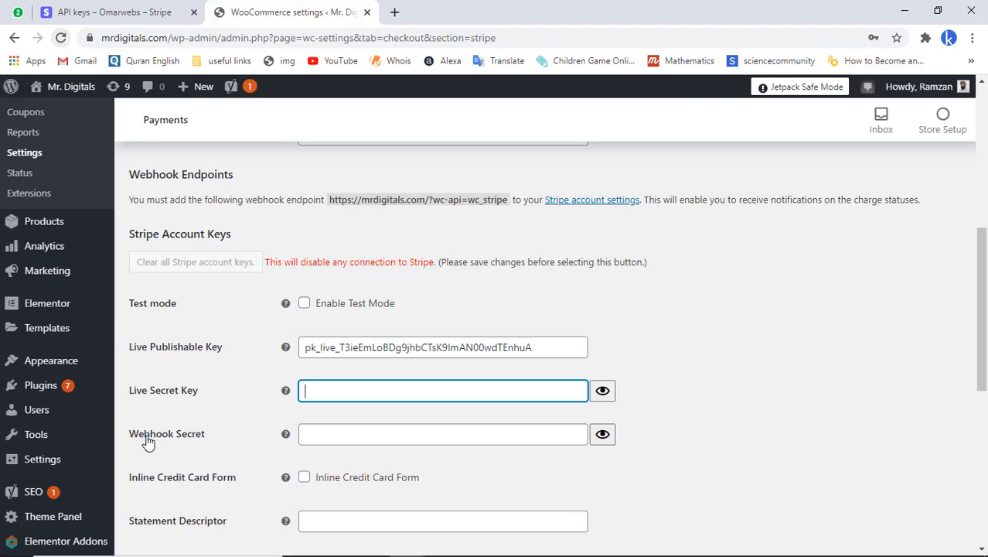
left_click(174, 7)
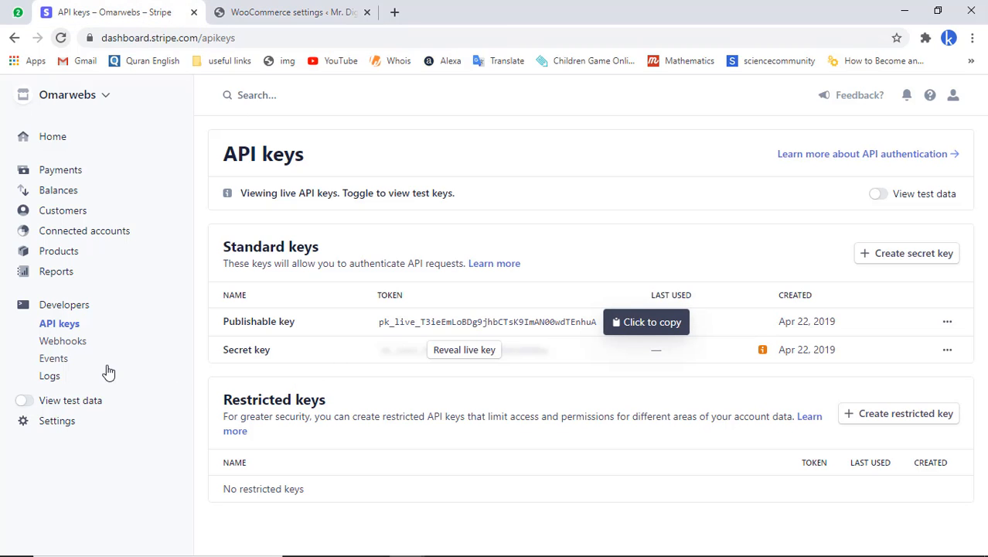
left_click(75, 345)
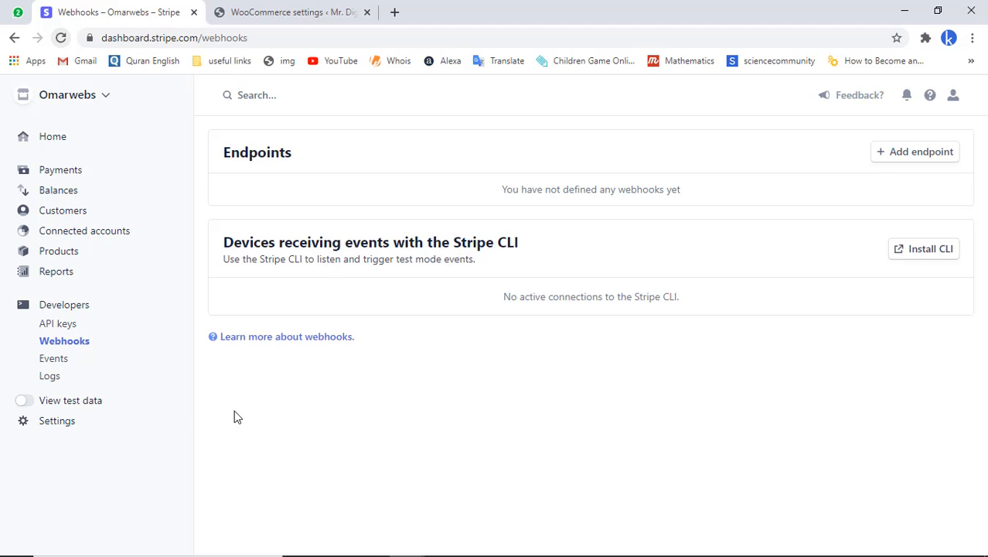
left_click(927, 162)
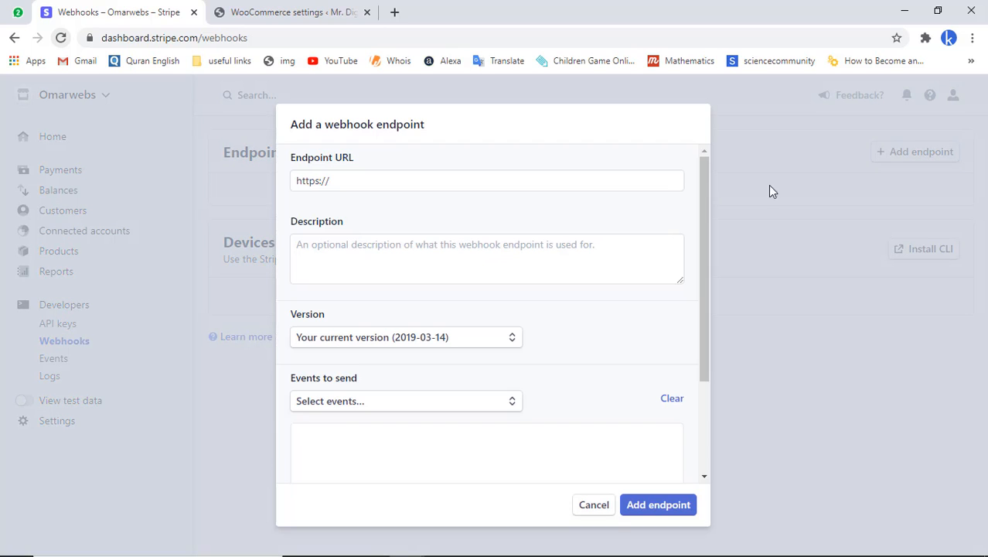
left_click(360, 11)
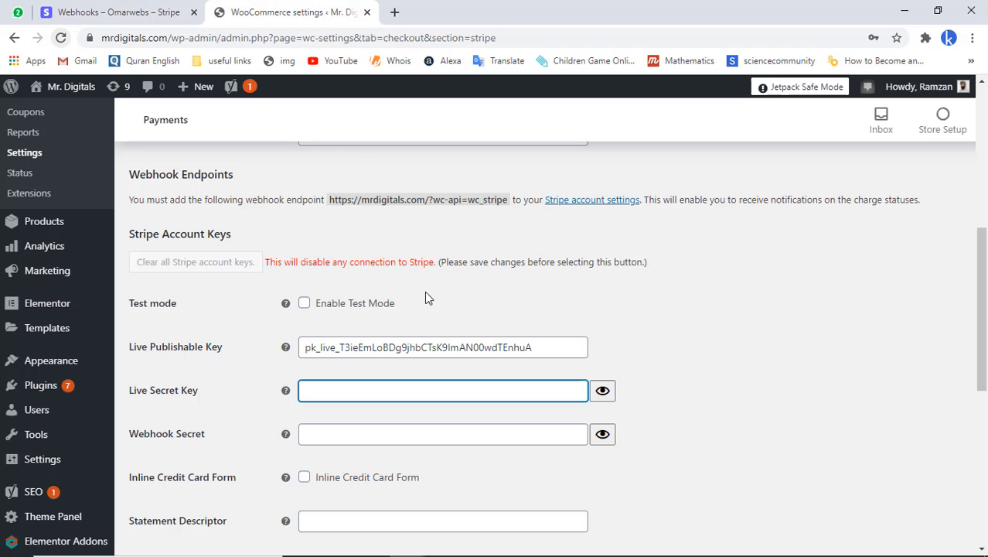
left_click_drag(508, 199, 329, 199)
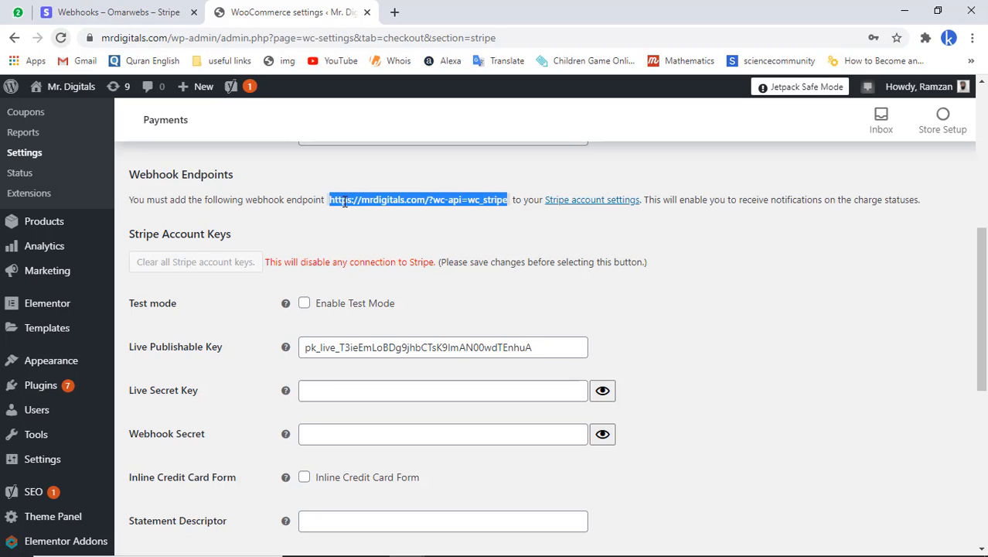
right_click(344, 202)
left_click(355, 207)
left_click(131, 7)
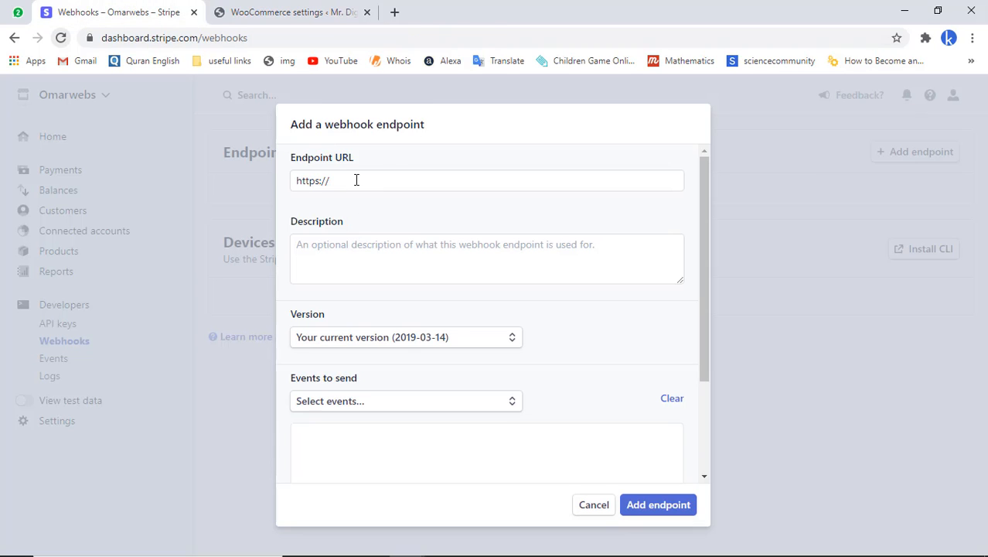
left_click_drag(353, 178, 278, 177)
key("ctrl+v")
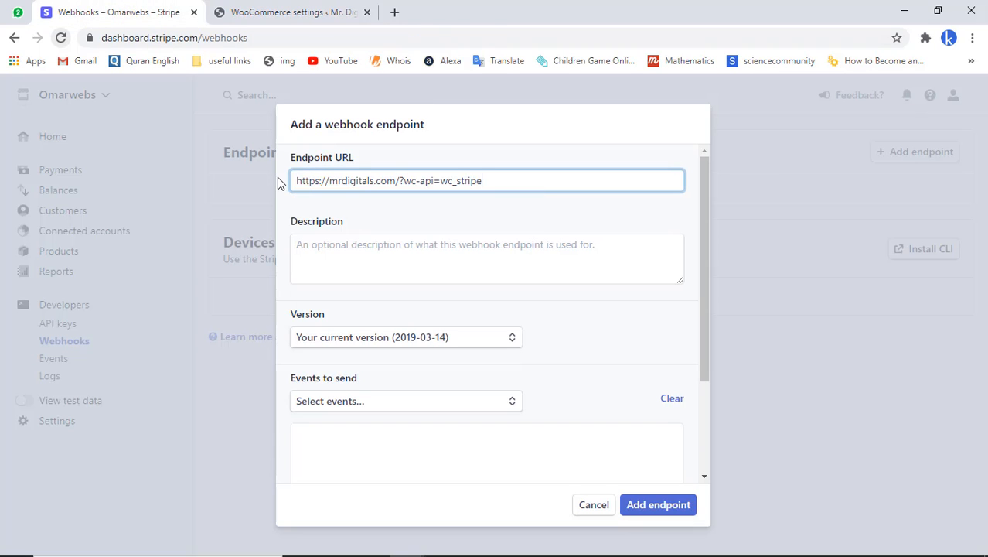
Enter 'live webhook mrdigitals' as the webhook endpoint description.
left_click(345, 258)
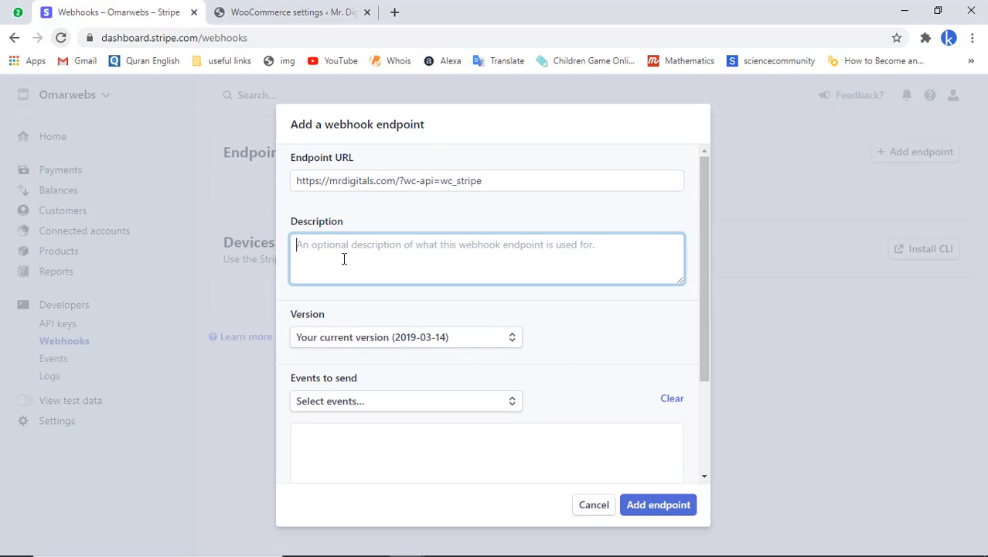
type("live ")
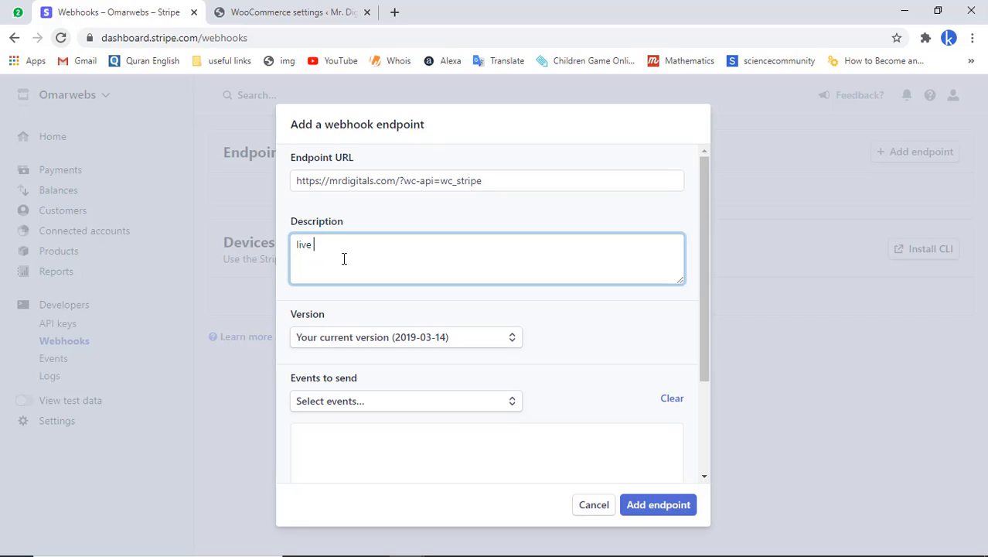
type("webhook mrdigitals")
scroll(536, 345, "down", 3)
Add source.chargeable to the events to send.
left_click(470, 267)
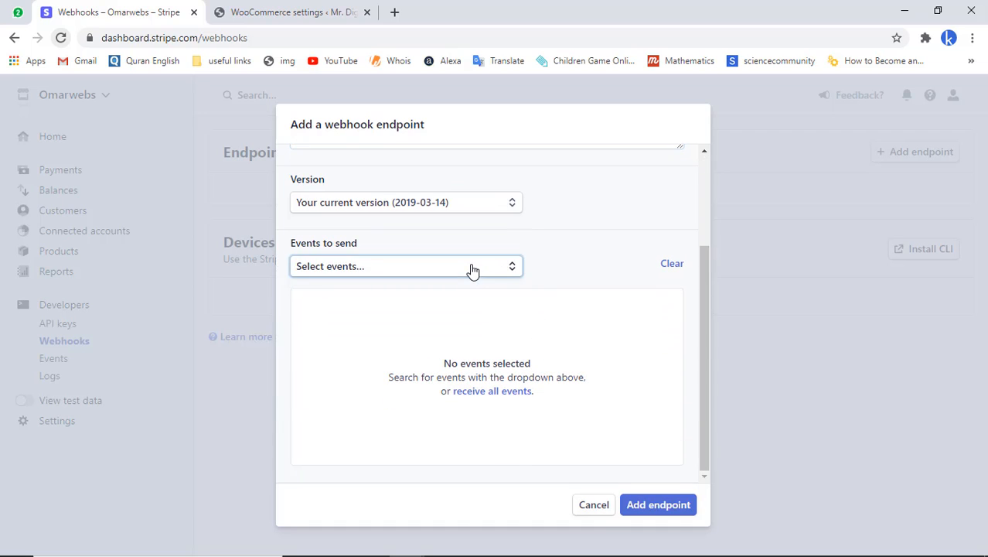
scroll(375, 378, "down", 15)
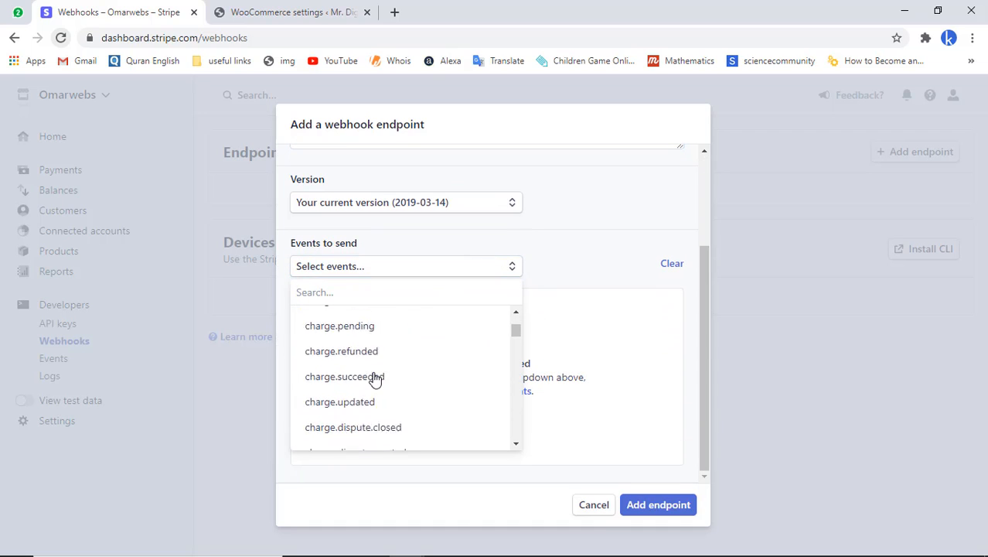
scroll(375, 379, "up", 6)
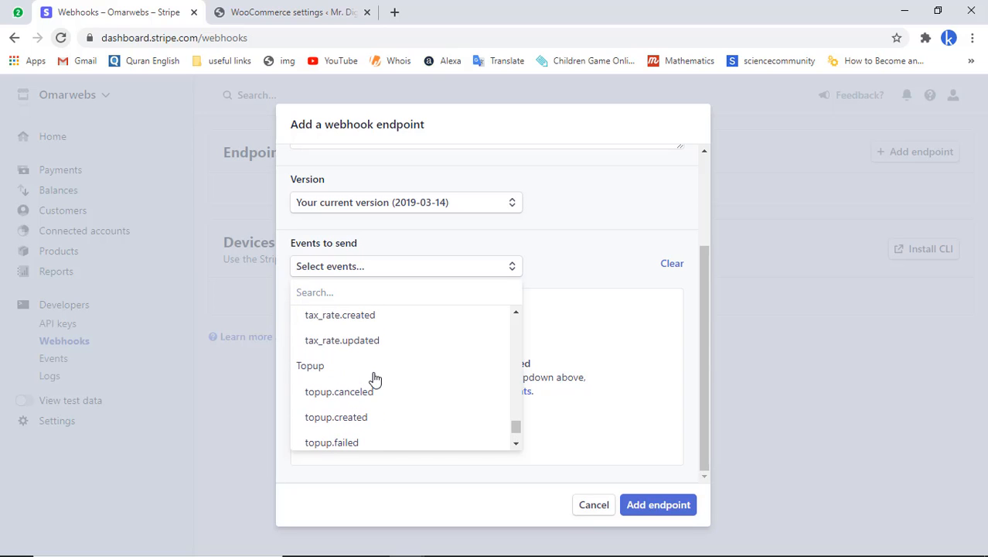
scroll(375, 379, "up", 5)
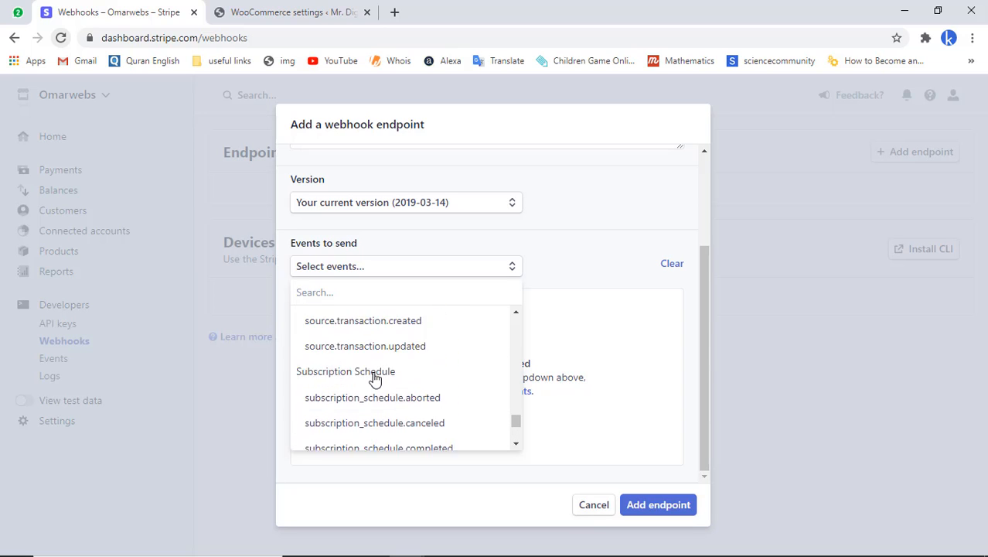
left_click(349, 365)
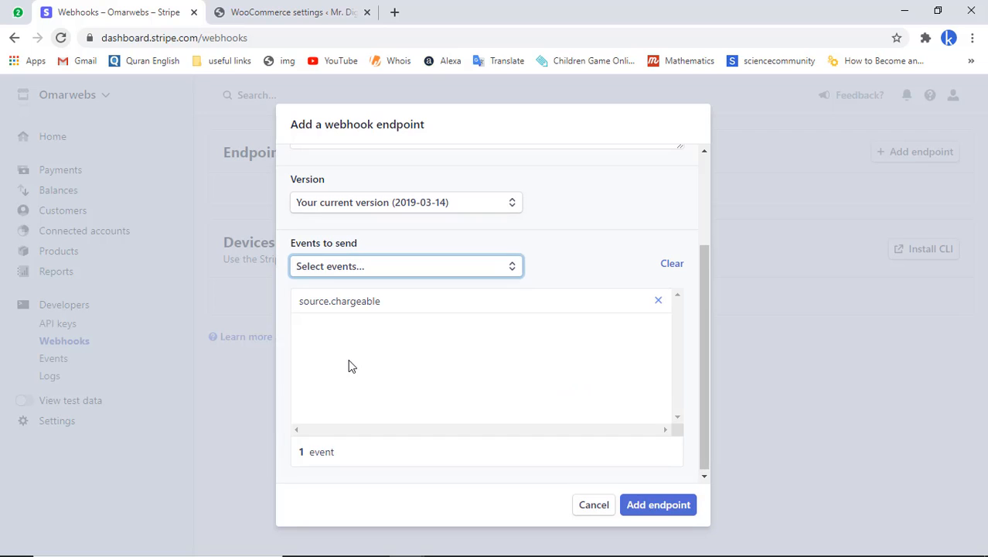
Add charge.succeeded and payment_intent.succeeded to the events to send.
left_click(415, 276)
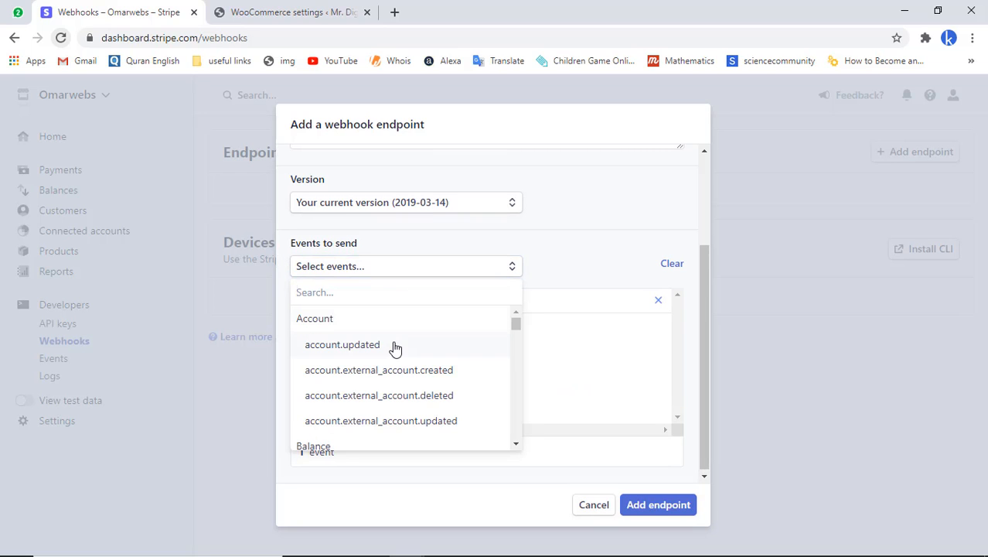
scroll(396, 346, "down", 5)
scroll(395, 349, "down", 5)
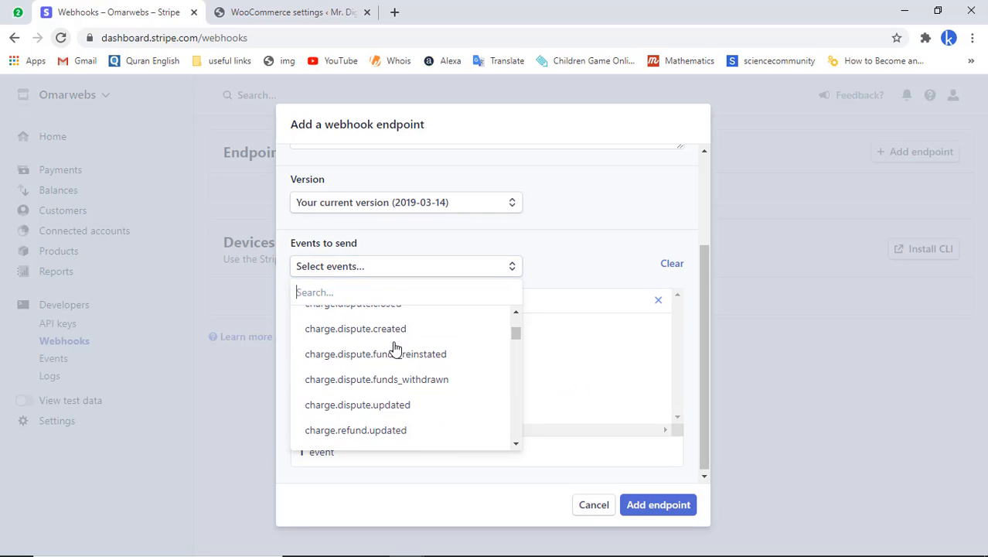
scroll(395, 349, "up", 5)
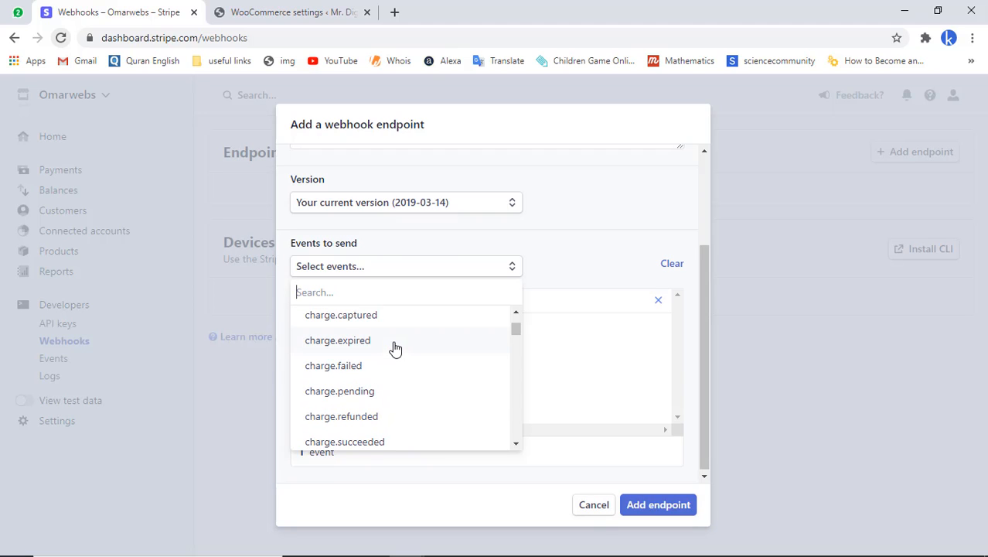
scroll(381, 416, "down", 1)
left_click(375, 416)
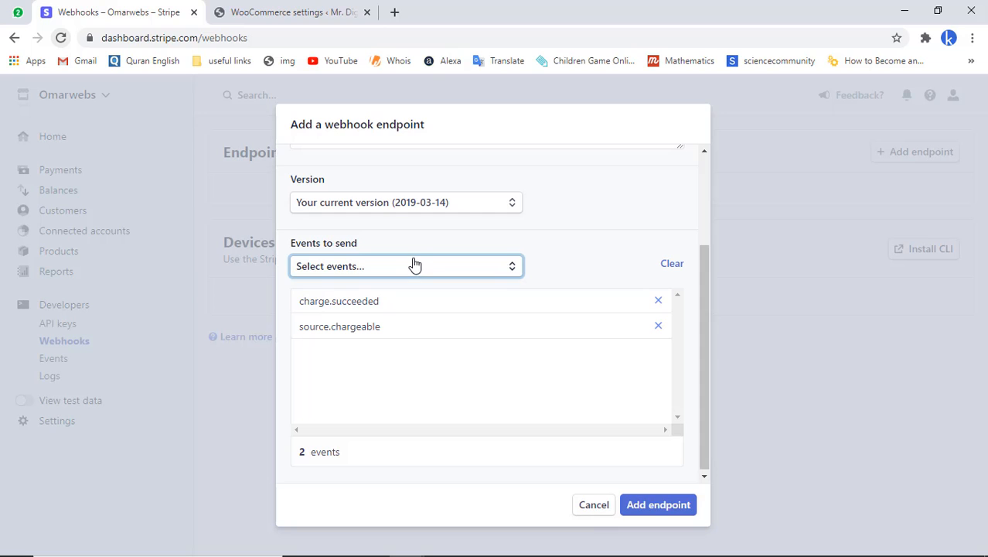
left_click(411, 265)
scroll(380, 424, "down", 8)
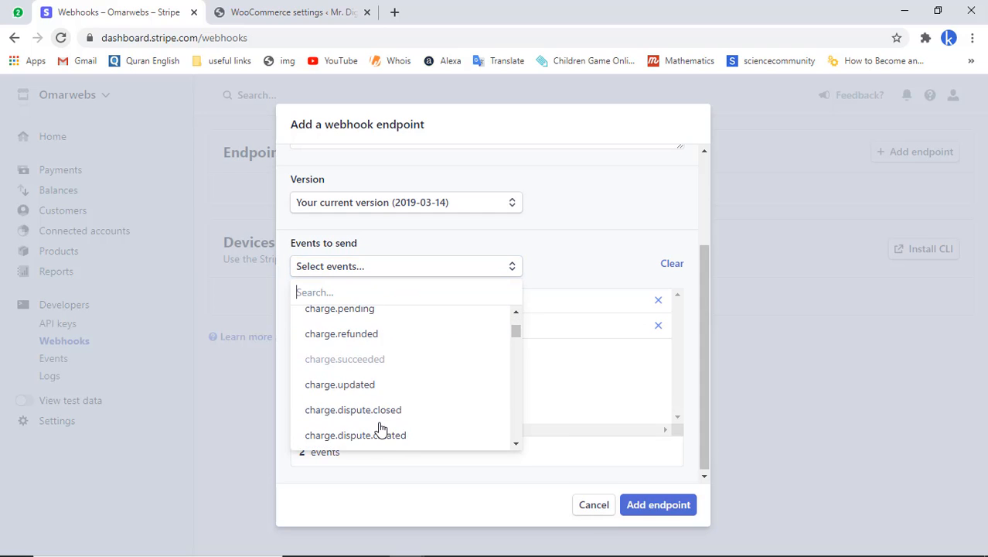
scroll(379, 428, "down", 12)
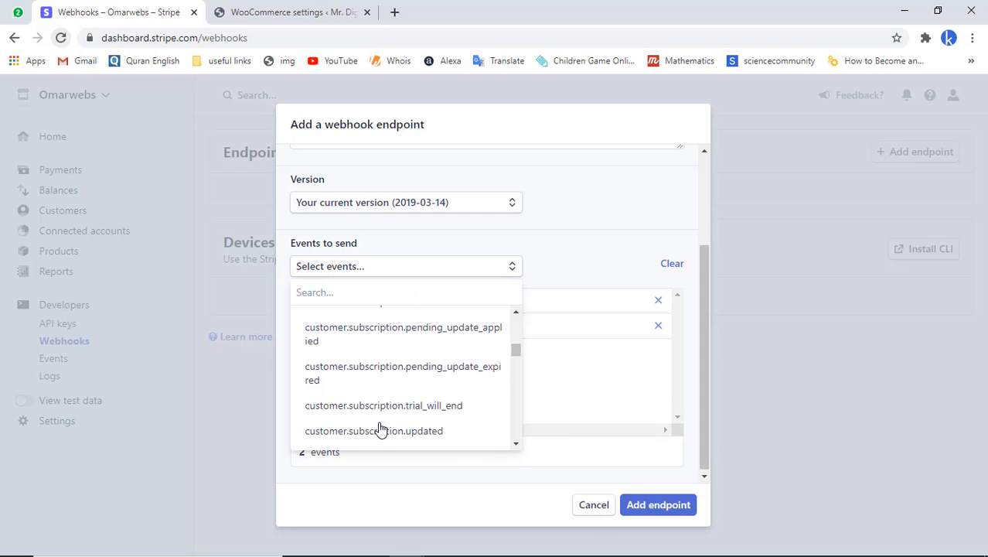
scroll(379, 428, "down", 15)
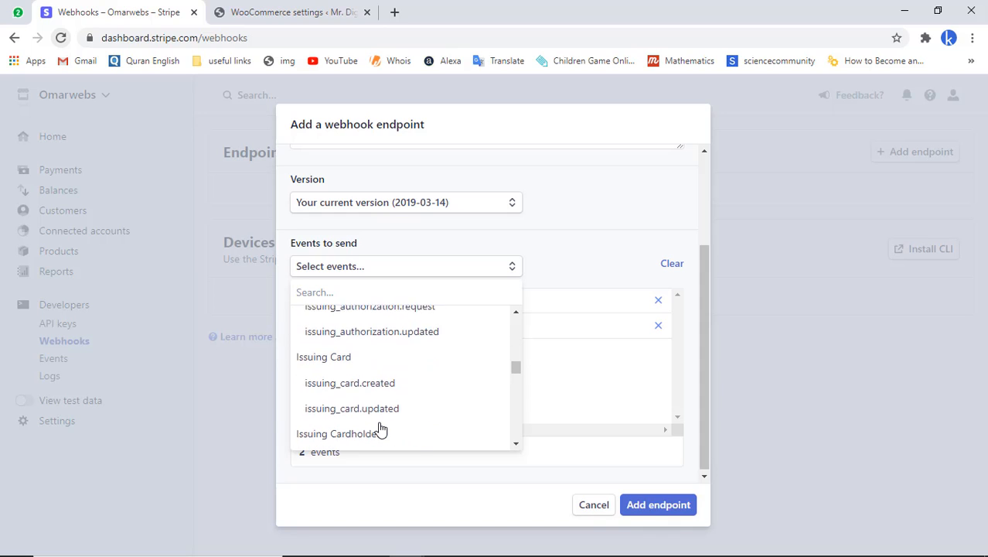
scroll(380, 427, "down", 12)
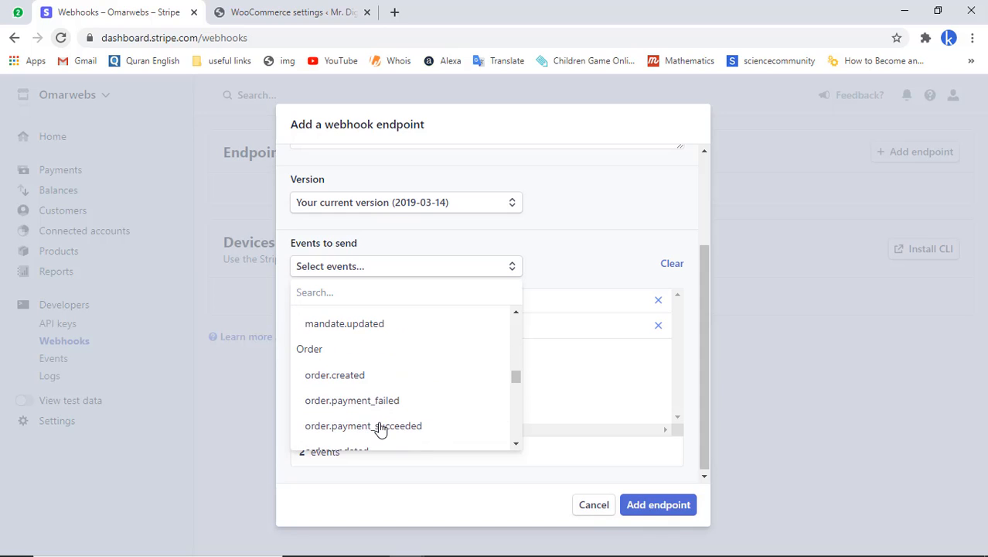
scroll(379, 429, "down", 12)
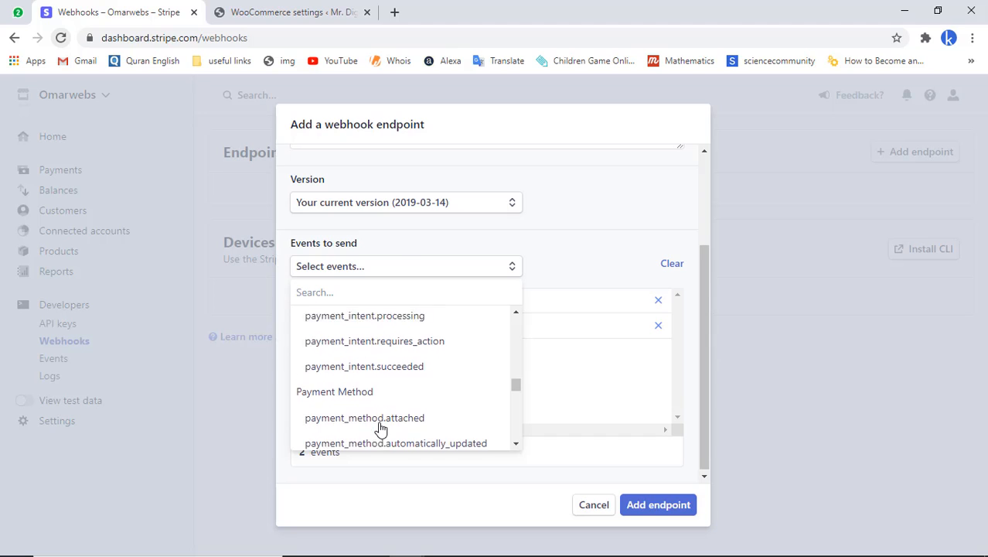
left_click(382, 364)
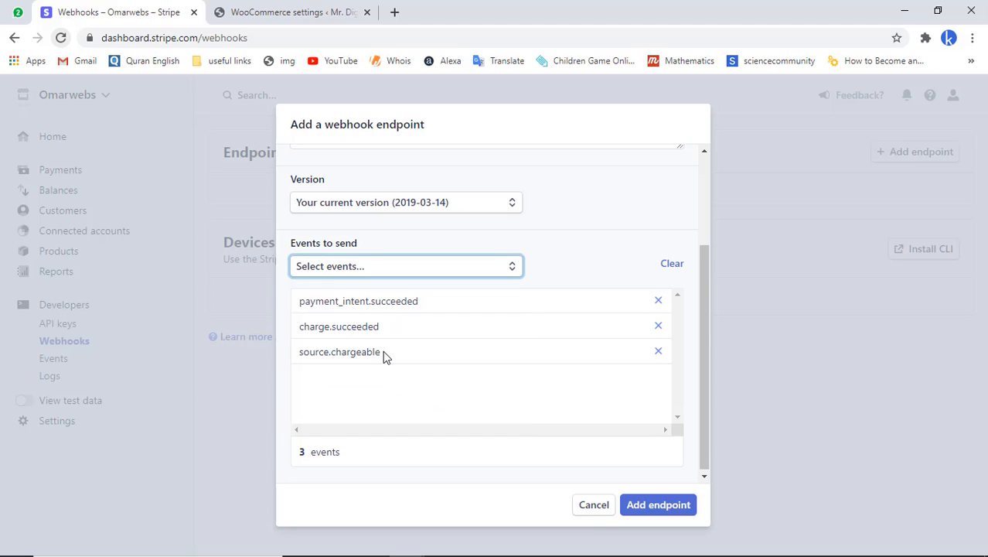
Create the live webhook endpoint with the three selected events.
left_click(664, 507)
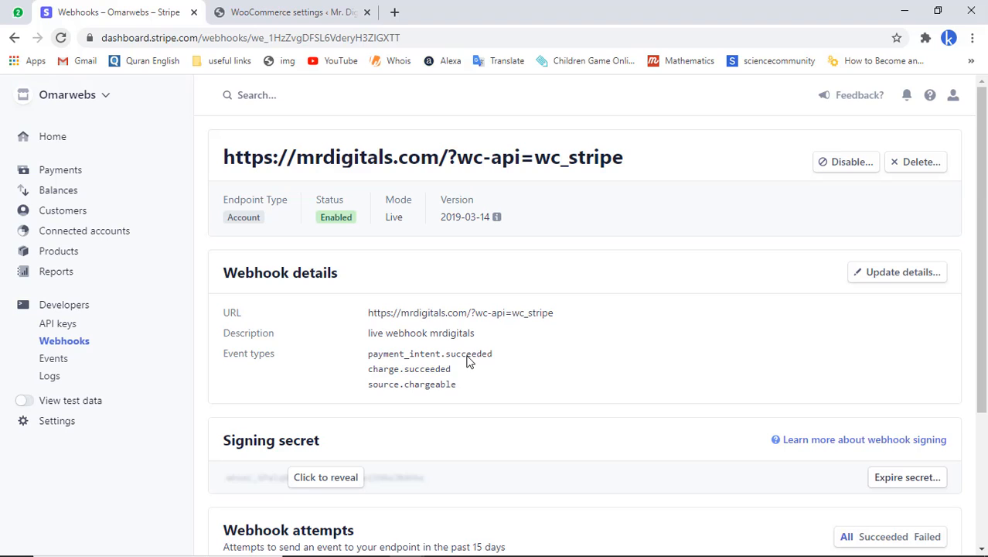
left_click_drag(458, 386, 368, 358)
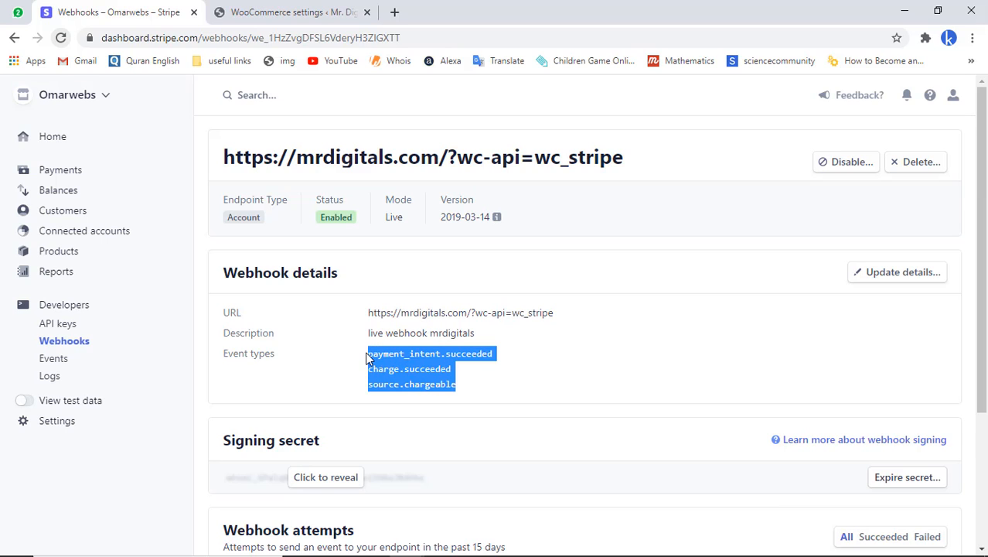
scroll(368, 358, "down", 3)
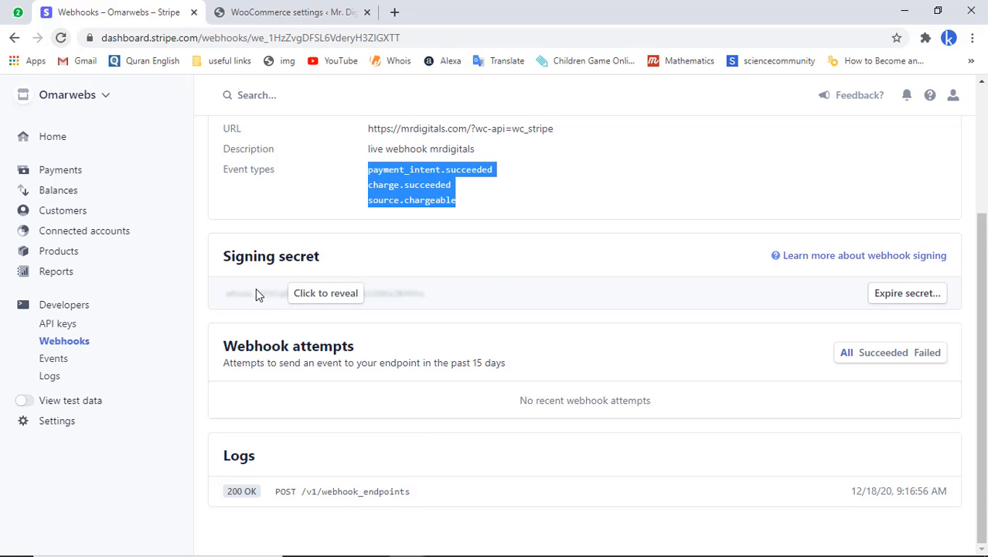
Reveal the endpoint's signing secret and copy it.
left_click(328, 300)
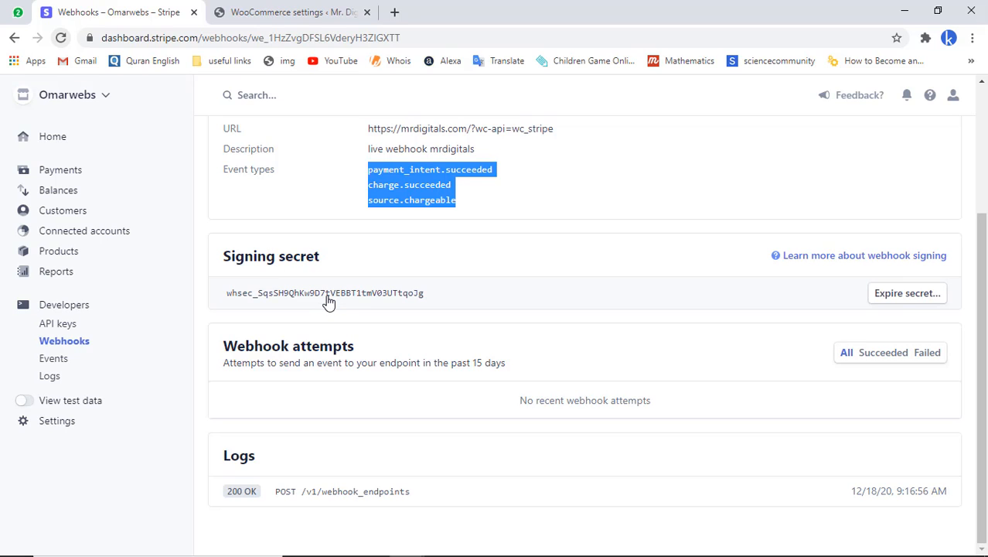
double_click(328, 296)
right_click(328, 296)
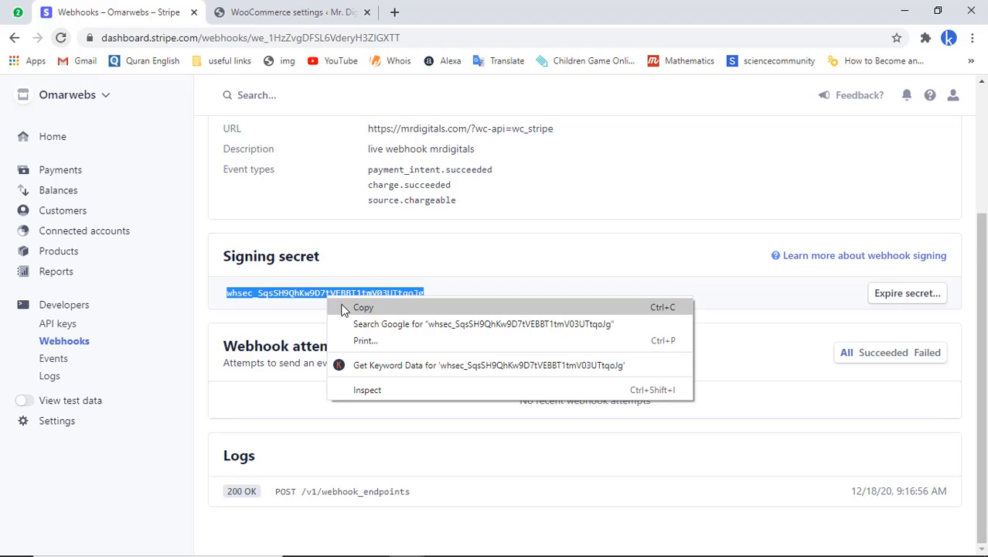
left_click(344, 308)
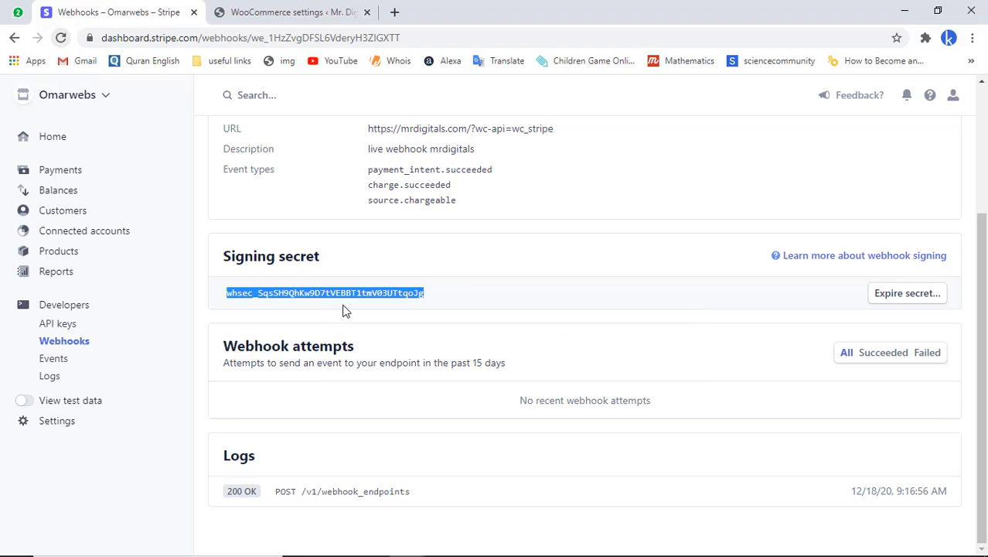
Paste the signing secret into WooCommerce's Webhook Secret field, then return to the Stripe endpoint page.
left_click(260, 7)
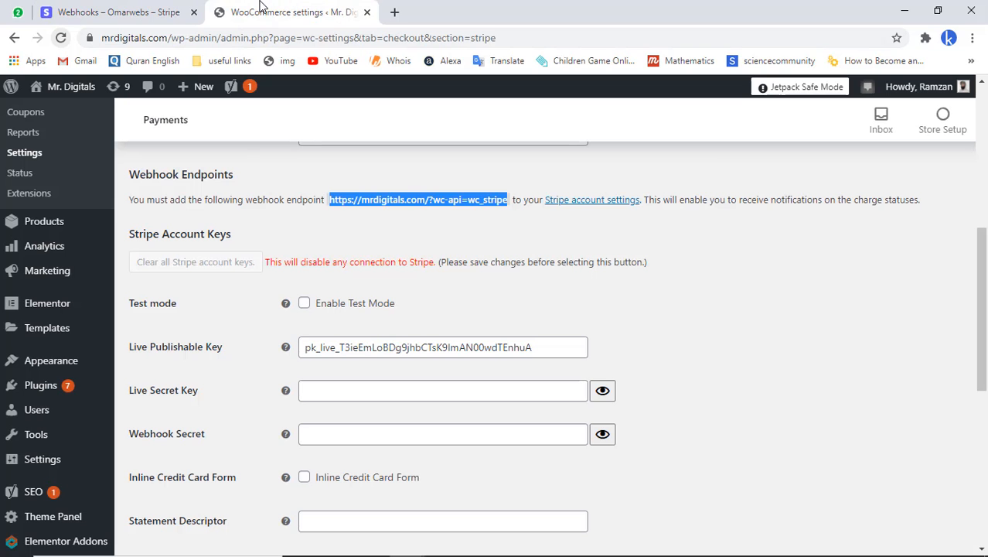
left_click(322, 431)
right_click(320, 430)
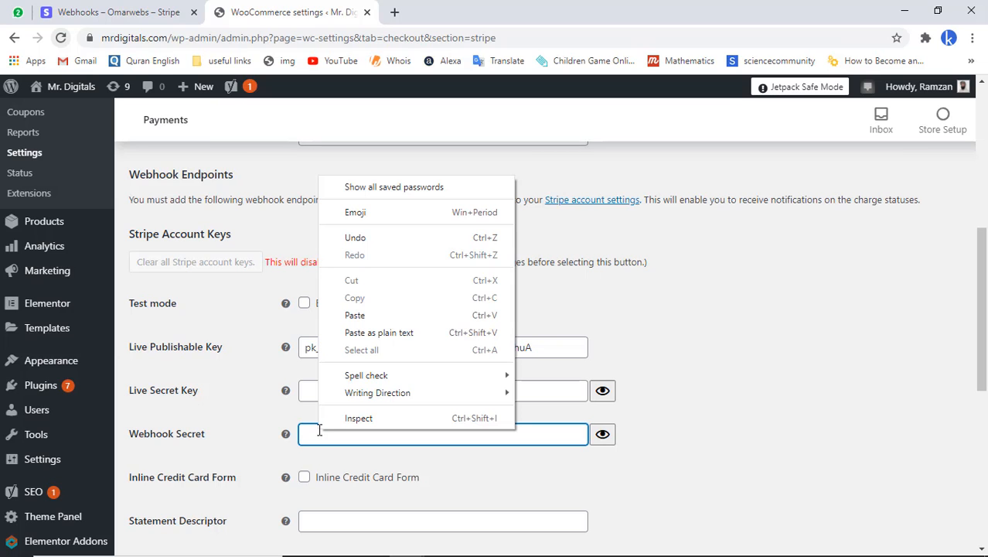
left_click(357, 314)
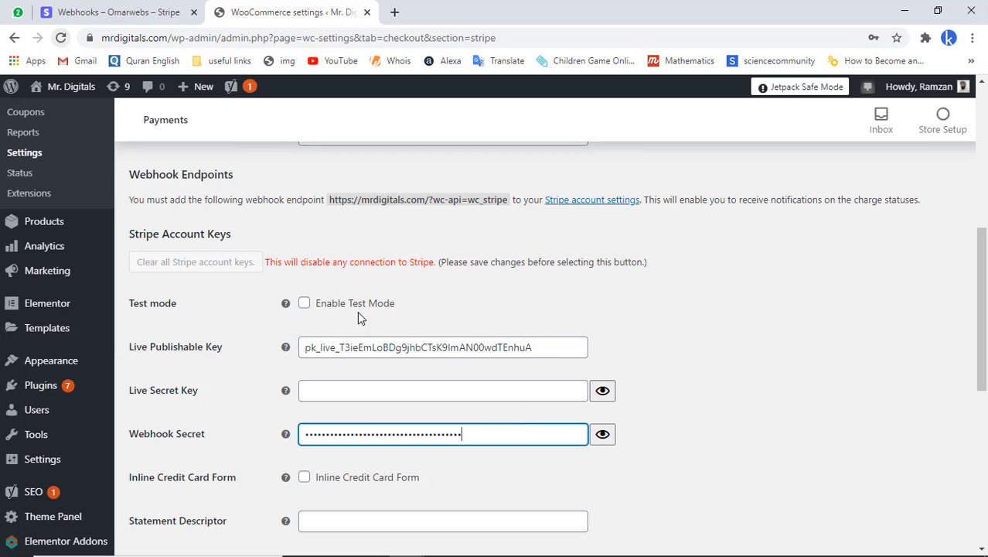
scroll(358, 311, "down", 5)
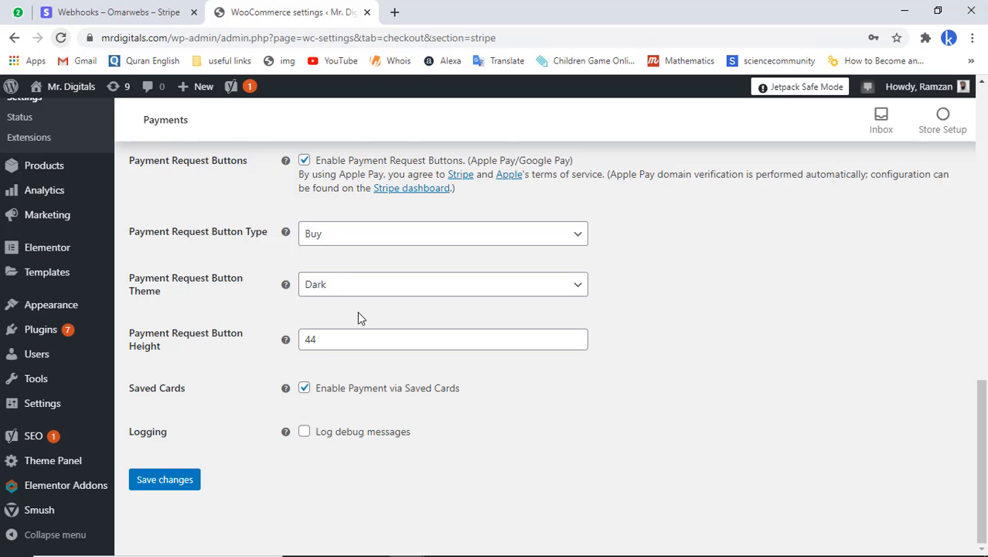
scroll(357, 311, "up", 20)
left_click(126, 9)
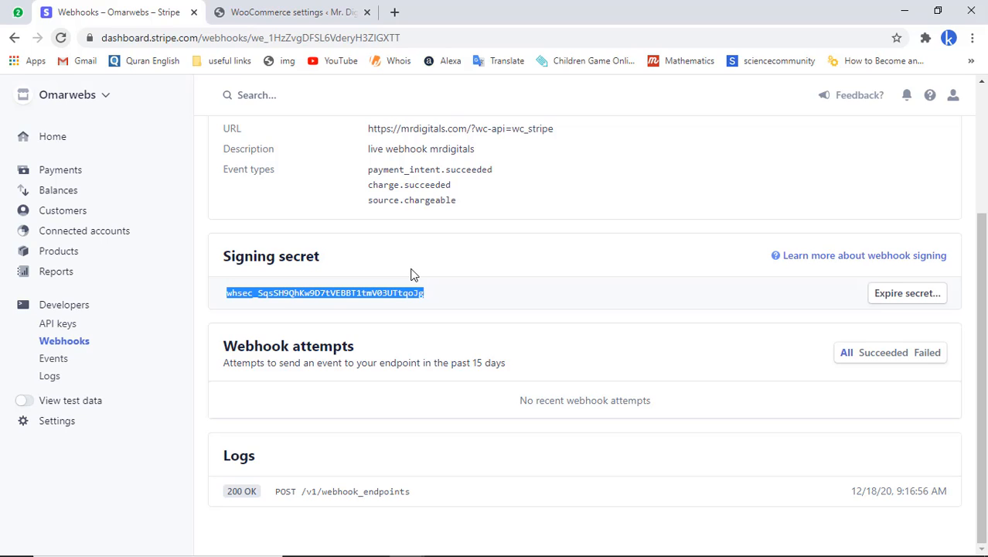
scroll(412, 275, "up", 3)
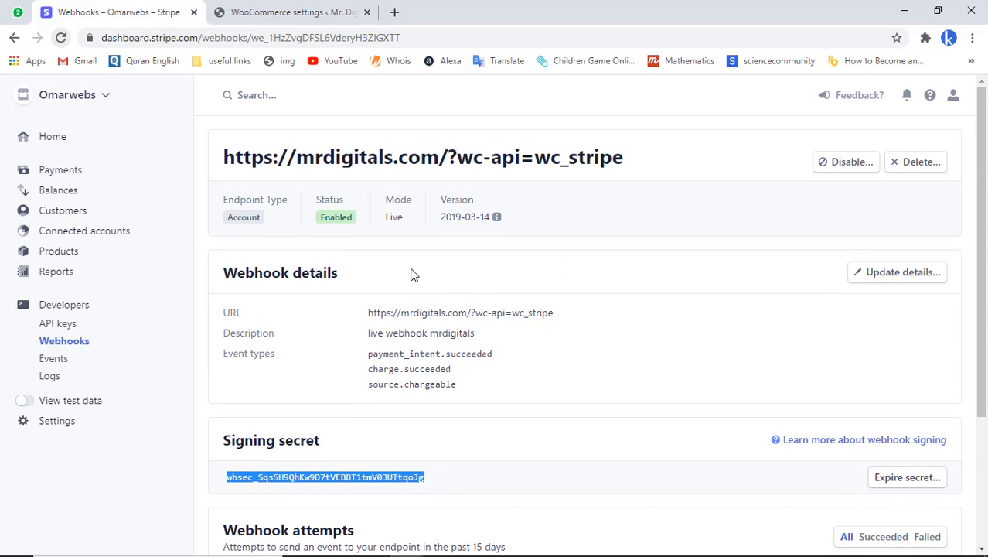
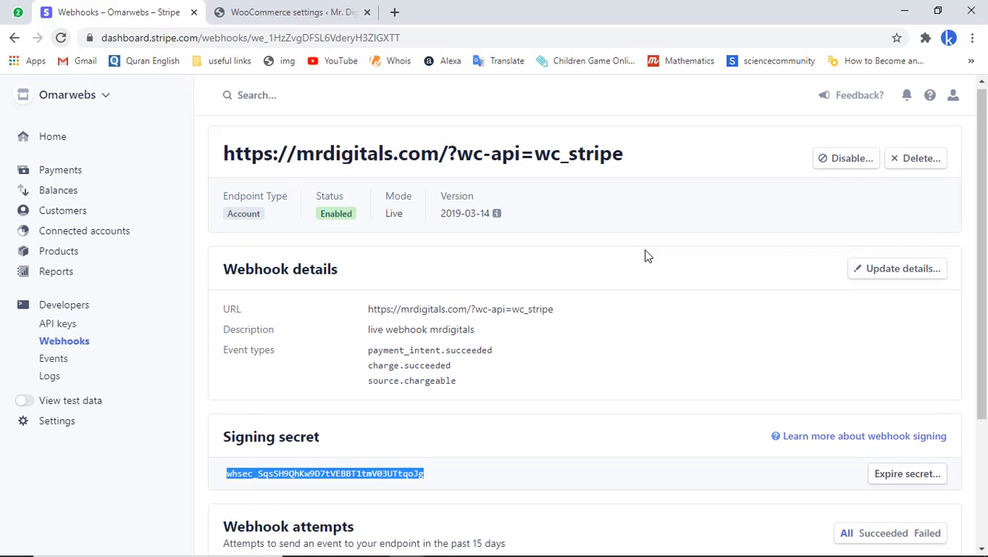
Select parts of the endpoint URL: the mrdigitals.com domain and the wc-api=wc_stripe segment.
scroll(646, 256, "down", 2)
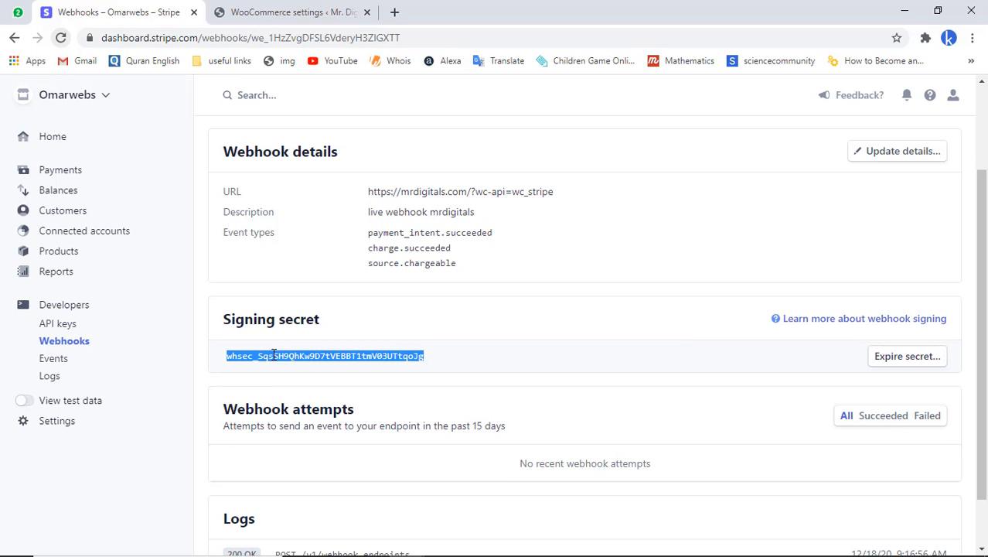
scroll(274, 354, "up", 2)
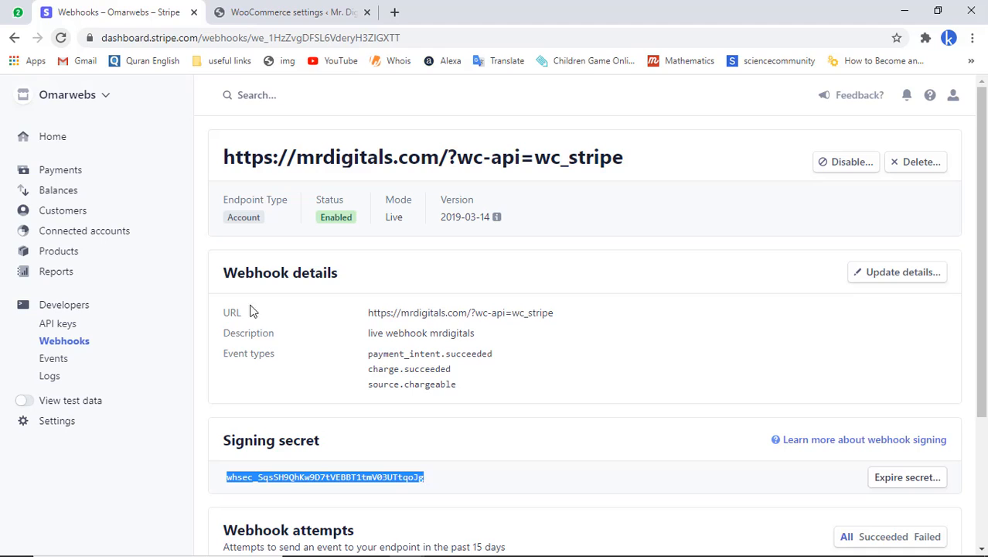
left_click_drag(224, 158, 448, 158)
left_click(596, 164)
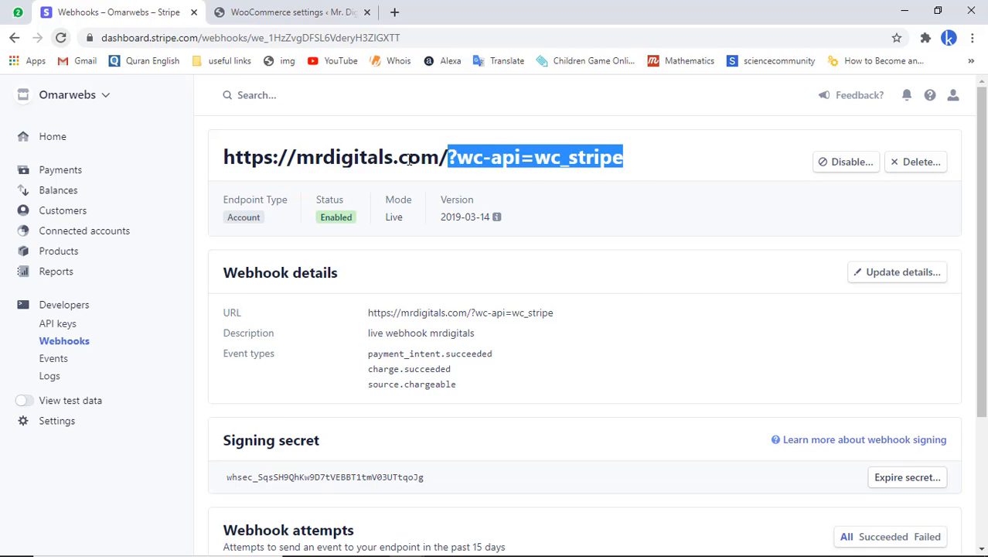
left_click_drag(295, 158, 421, 158)
left_click_drag(517, 149, 439, 157)
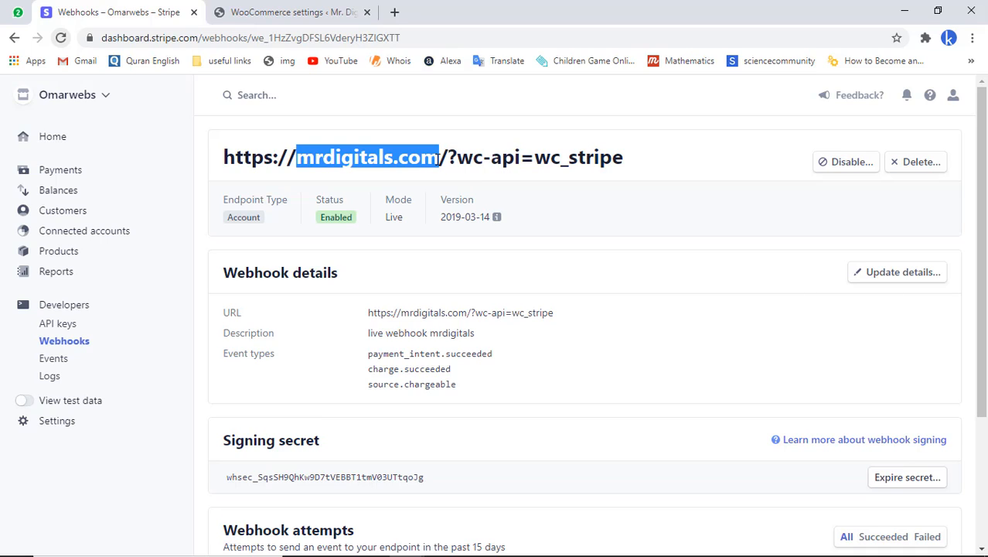
double_click(360, 164)
left_click_drag(632, 162, 455, 164)
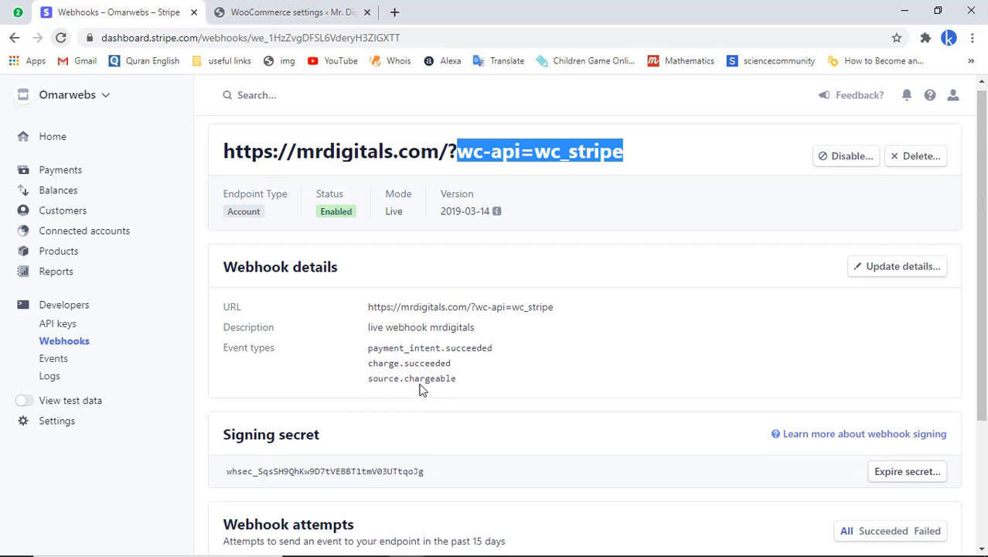
Select the whole webhook signing secret on the endpoint page.
scroll(422, 390, "down", 2)
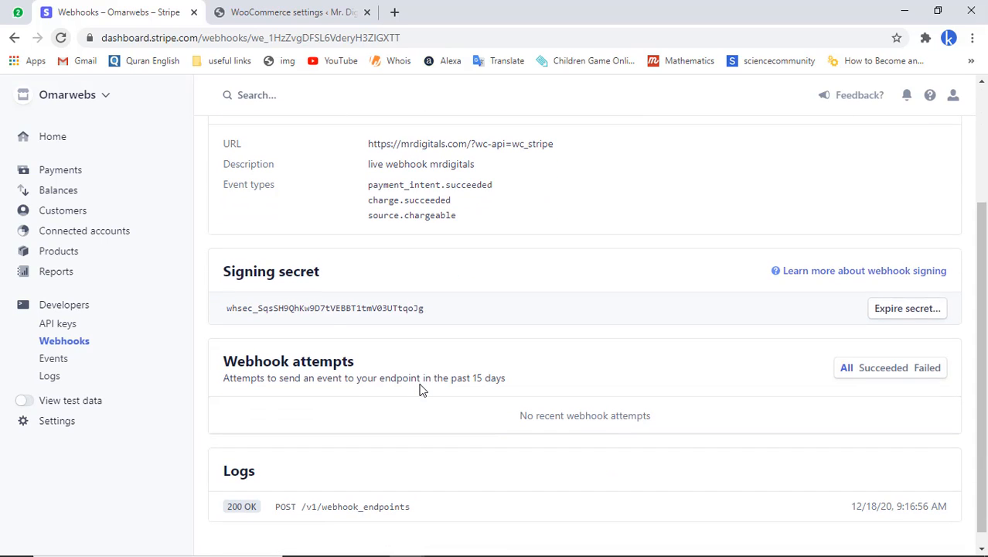
double_click(321, 310)
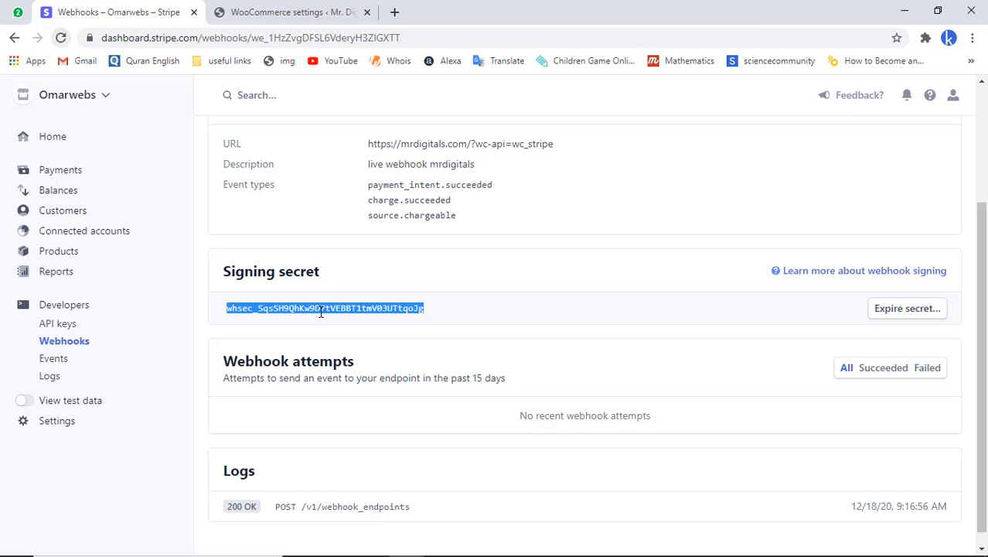
scroll(321, 309, "up", 2)
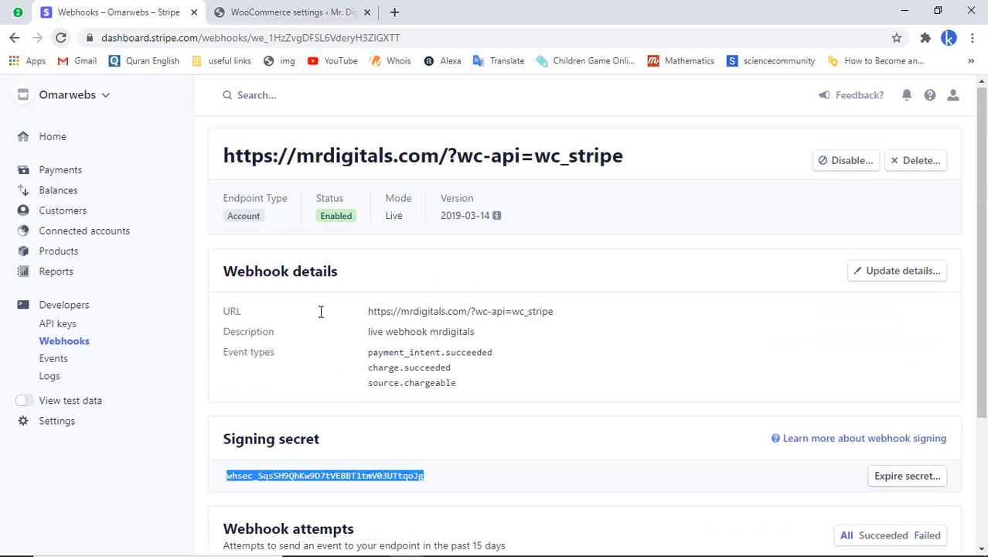
Open keiwords.com in a new tab and jump to its Keyword Volume section.
left_click(396, 12)
type("keiwords.com")
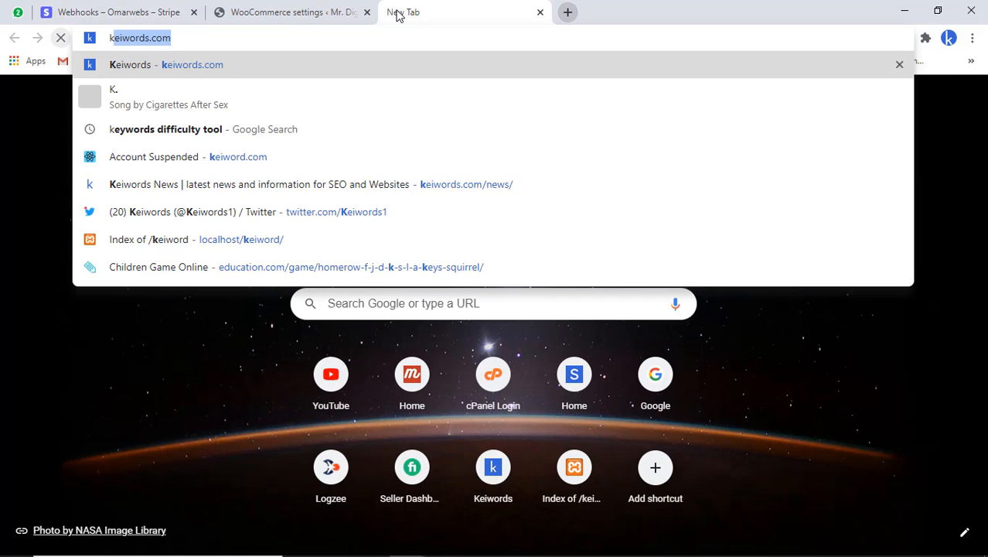
key("Return")
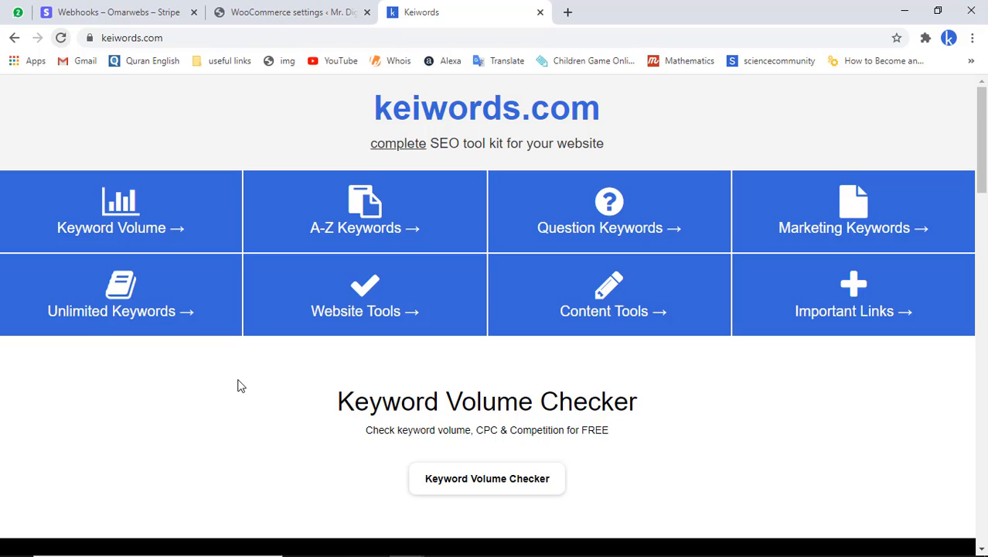
scroll(240, 385, "down", 18)
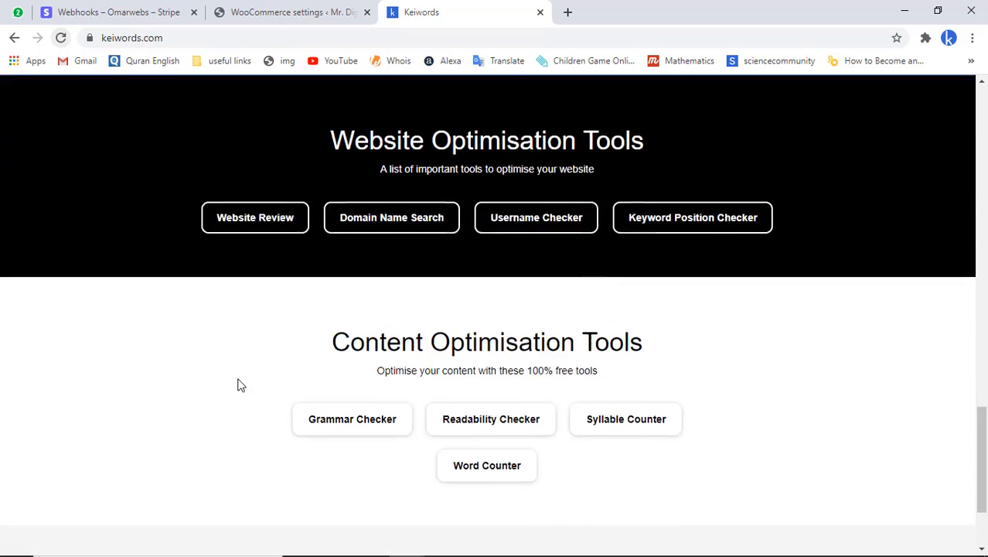
scroll(239, 385, "down", 2)
scroll(240, 385, "up", 15)
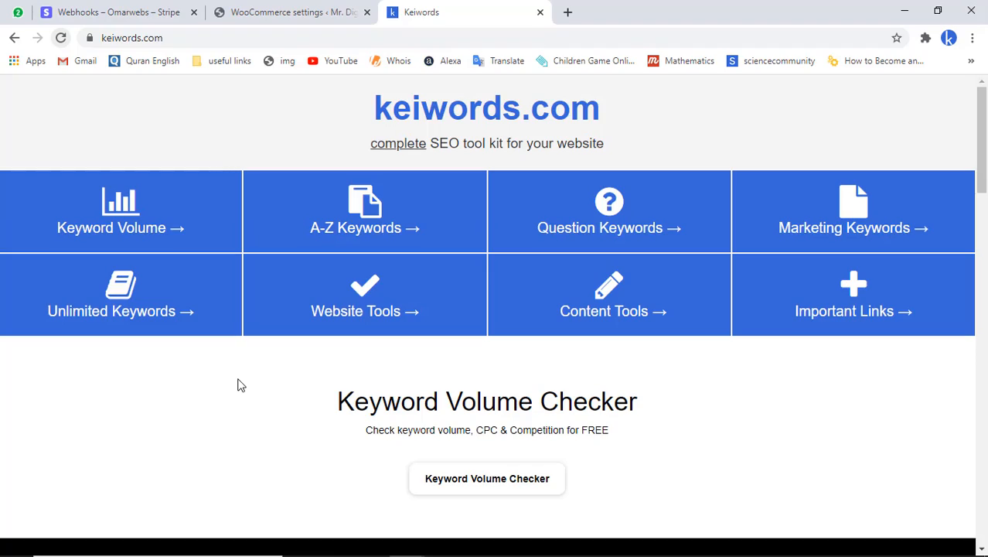
left_click(106, 207)
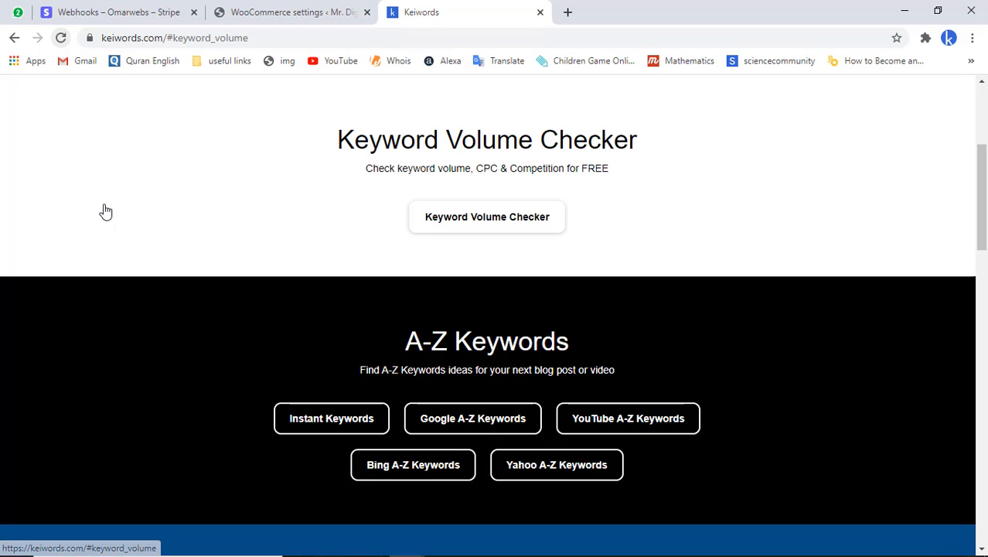
Open the Keyword Volume Checker, then switch to Instant Keywords under A-Z Keywords.
left_click(450, 219)
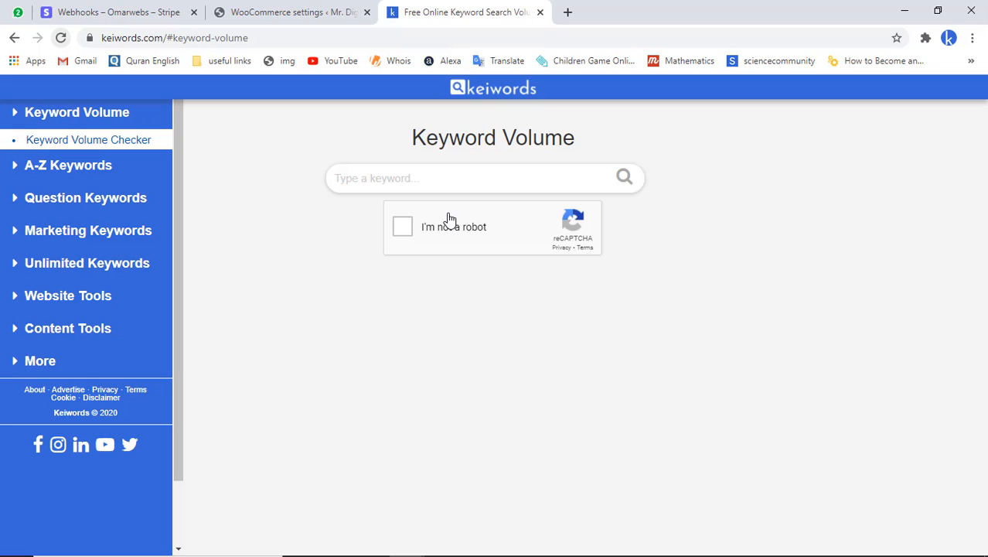
left_click(91, 176)
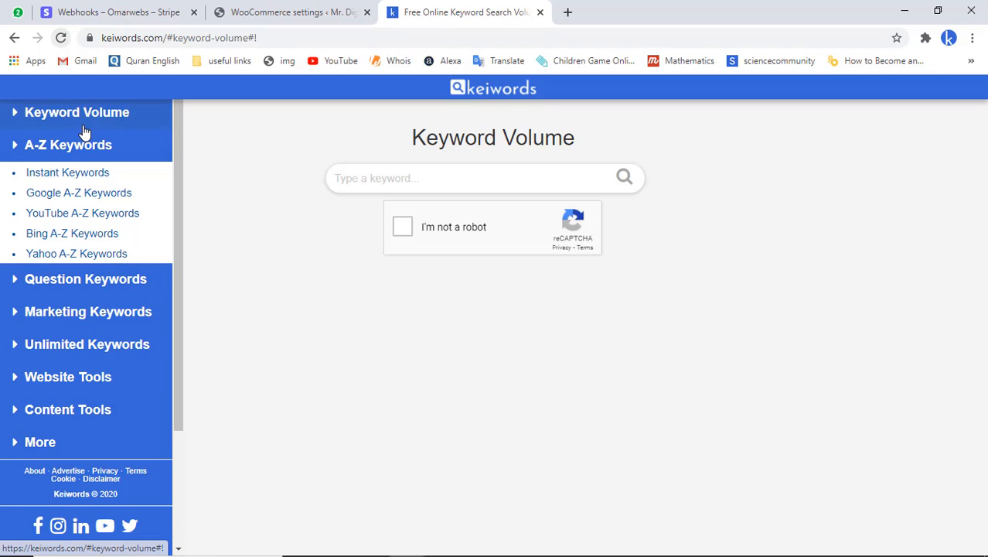
left_click(68, 174)
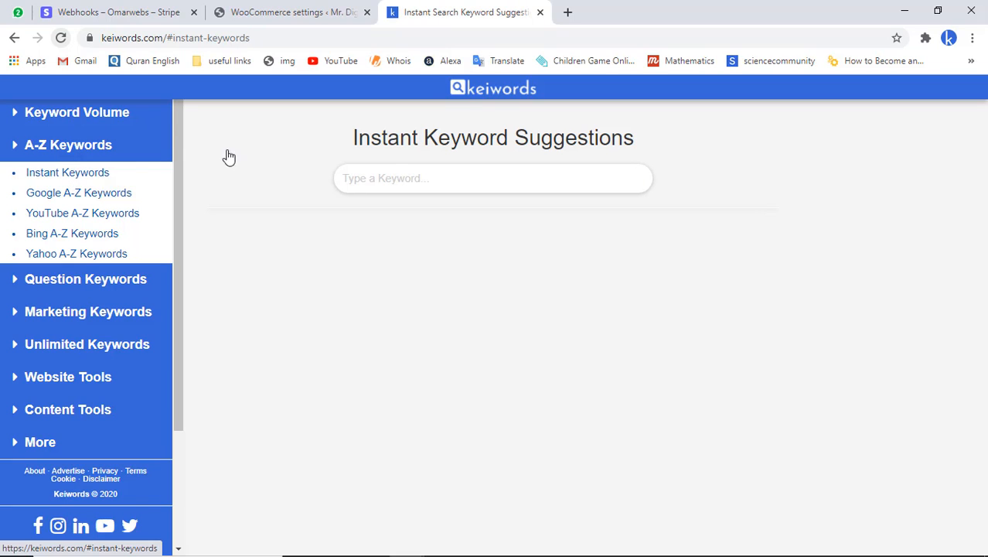
left_click(398, 177)
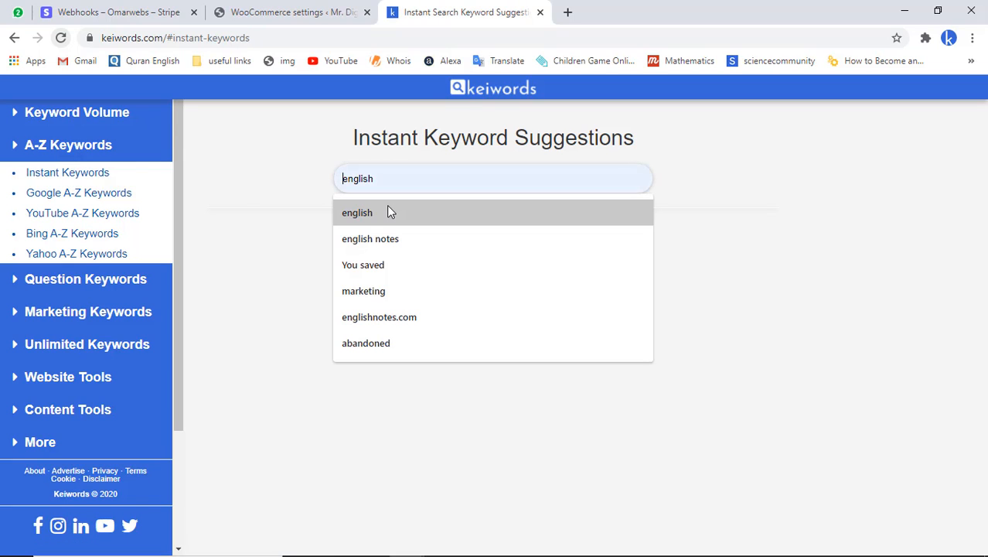
Search 'english' to list its keyword suggestions.
left_click(388, 207)
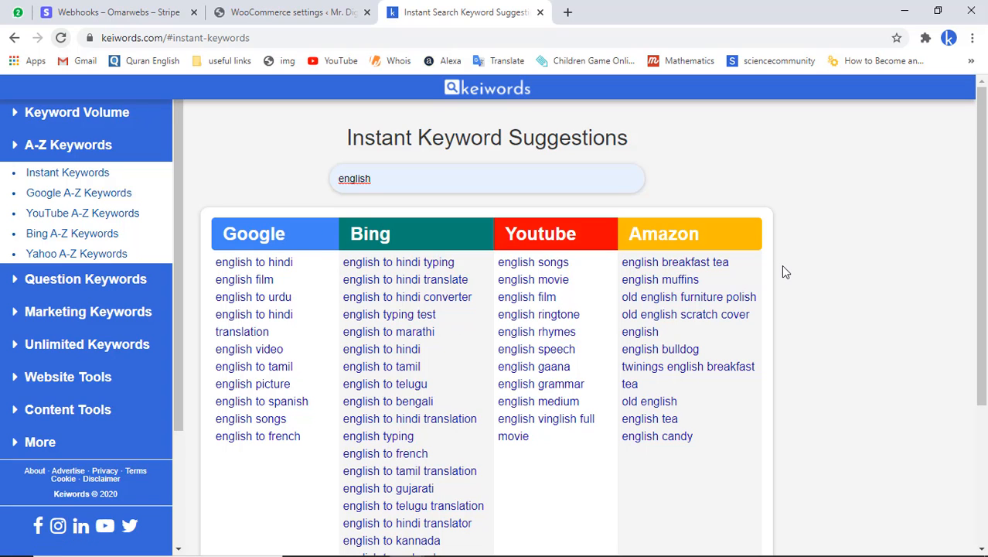
scroll(547, 352, "down", 3)
scroll(547, 353, "up", 3)
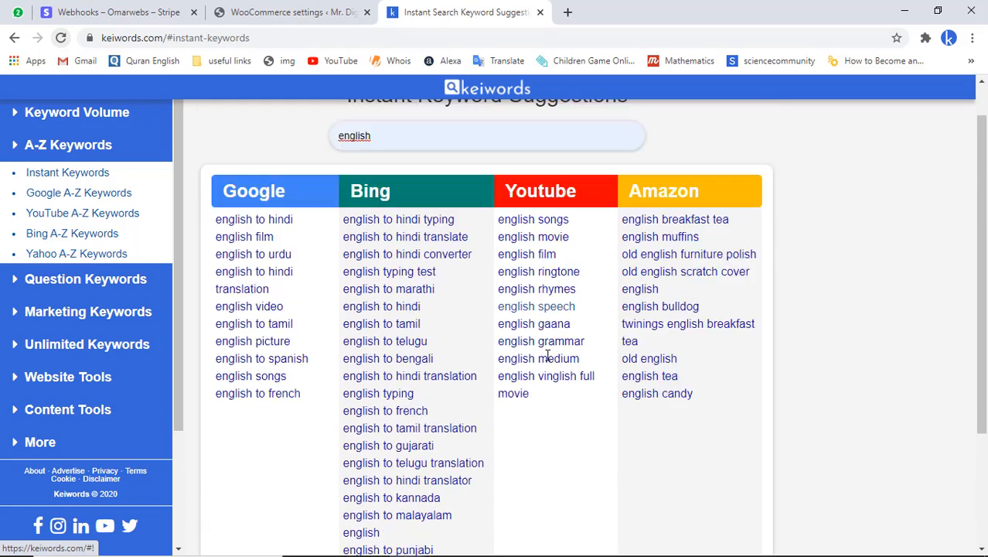
Expand the Content, Website, Unlimited, Marketing, Question and A-Z Keywords sidebar tool lists.
left_click(100, 411)
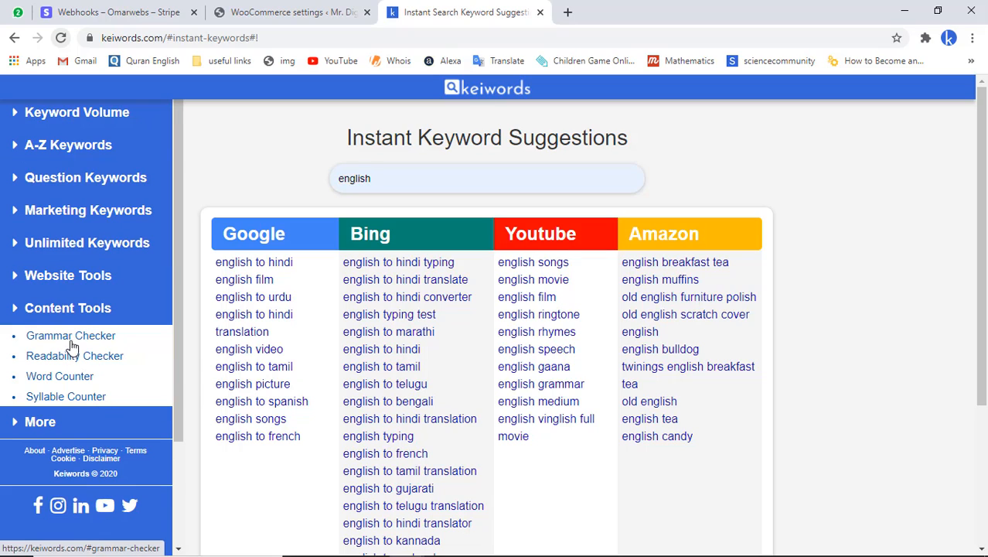
left_click(60, 276)
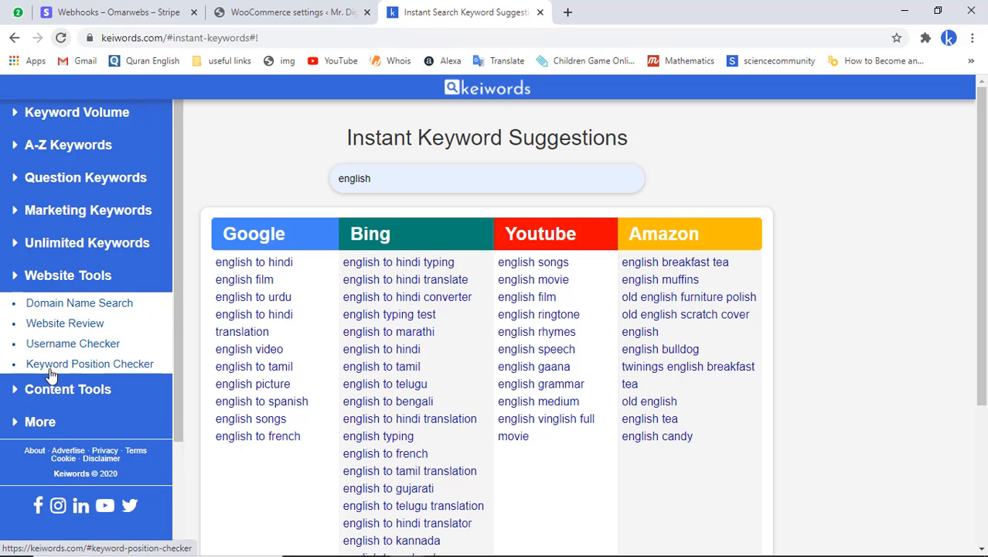
left_click(69, 245)
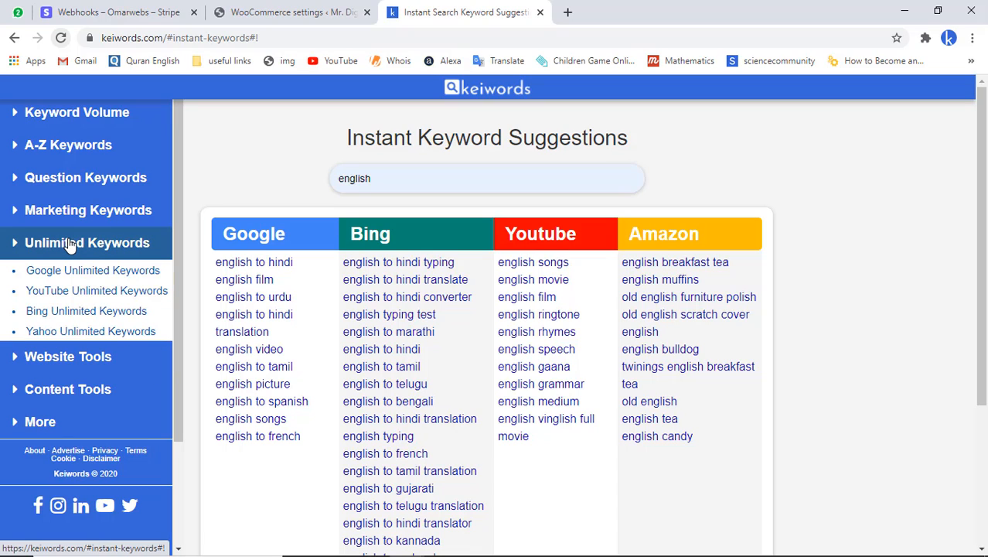
left_click(69, 217)
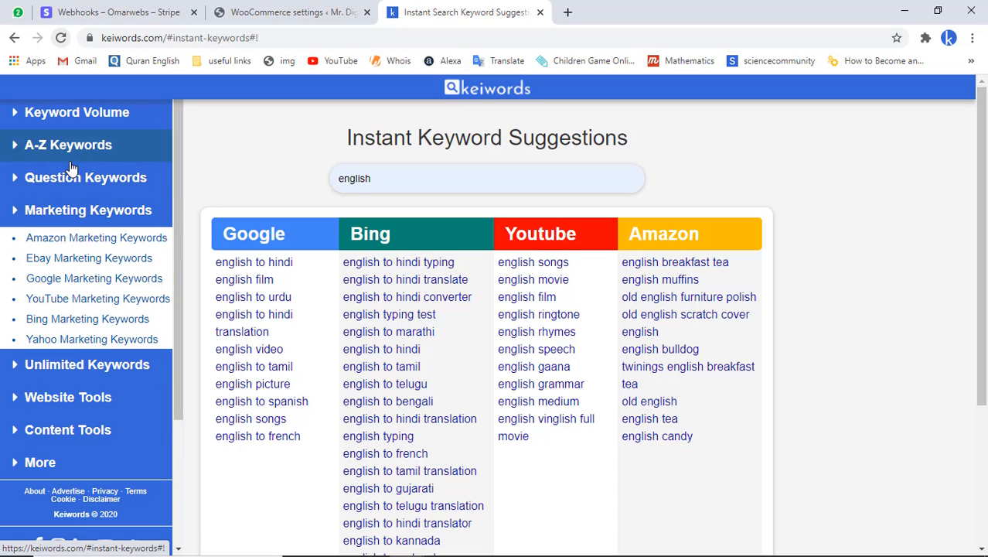
left_click(71, 178)
left_click(67, 153)
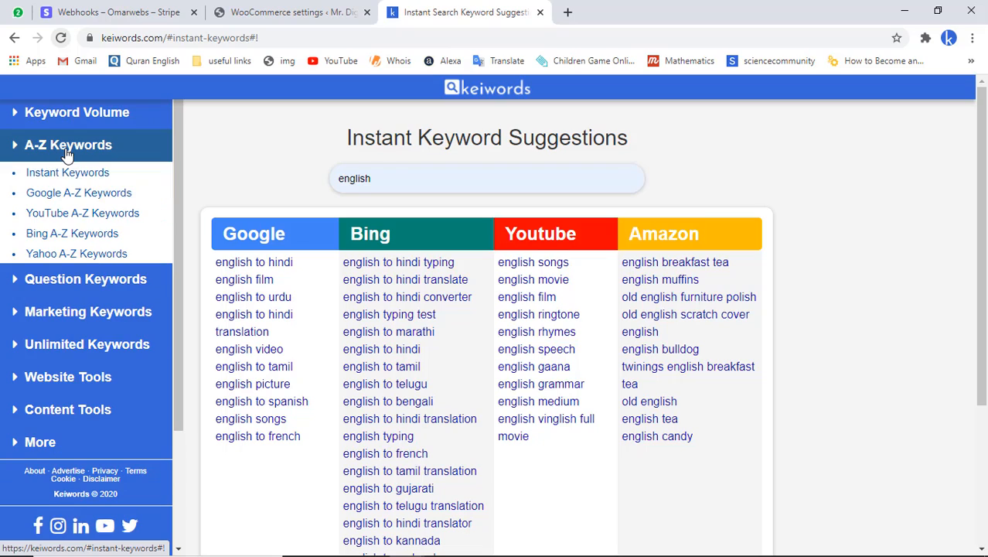